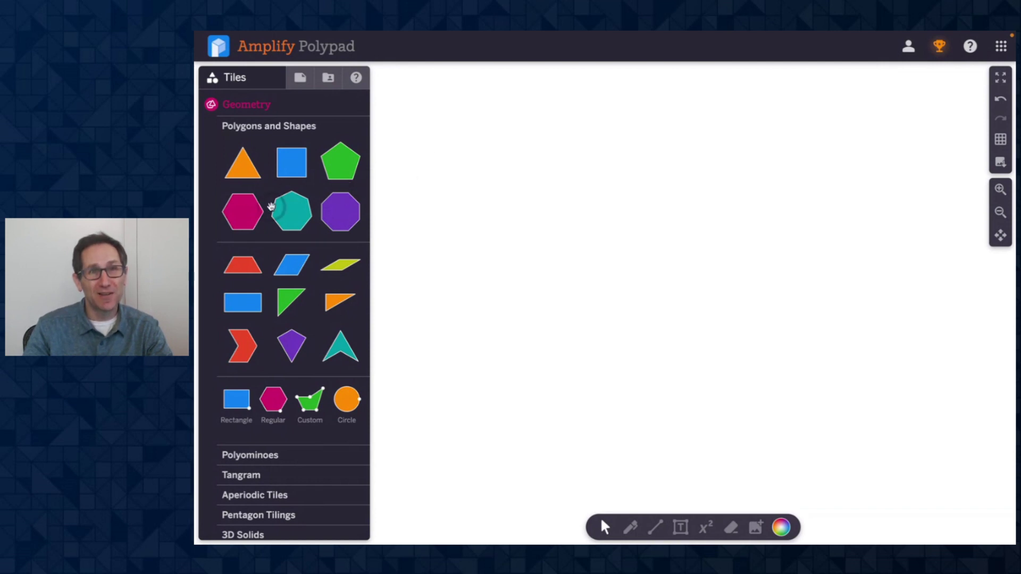
# - Place a magenta hexagon tile on the canvas and select it
pyautogui.moveTo(245, 216); pyautogui.dragTo(633, 237)
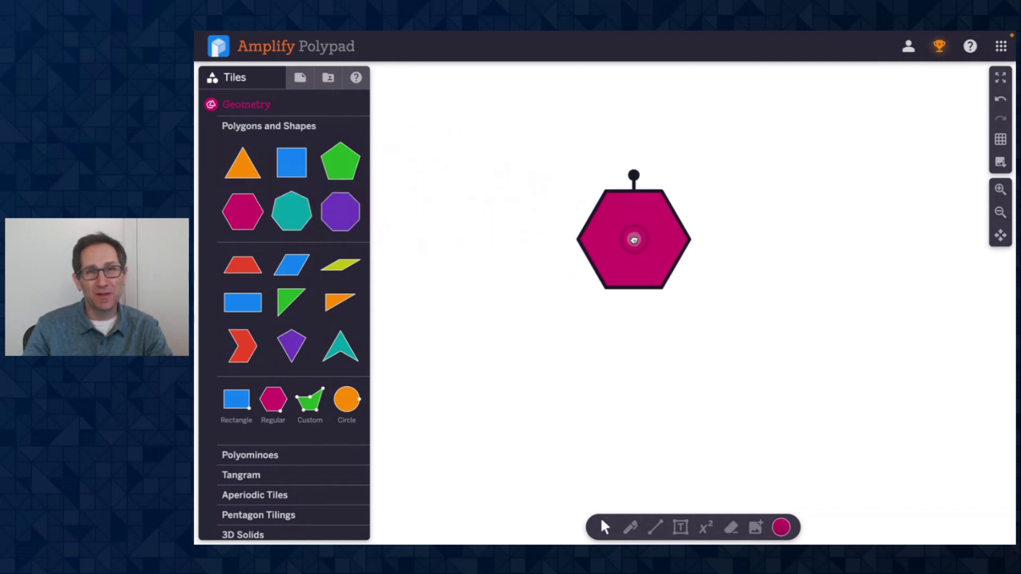
pyautogui.click(760, 233)
pyautogui.click(661, 230)
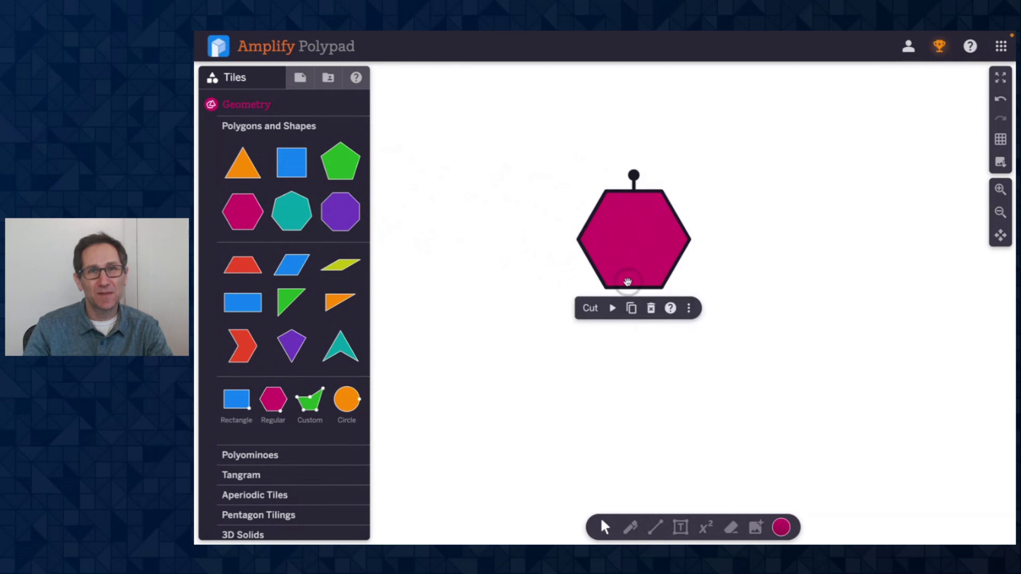
# - Bring up the hexagon's Polygons help page and scroll through its tile guidance
pyautogui.moveTo(671, 319); pyautogui.dragTo(670, 341)
pyautogui.click(670, 309)
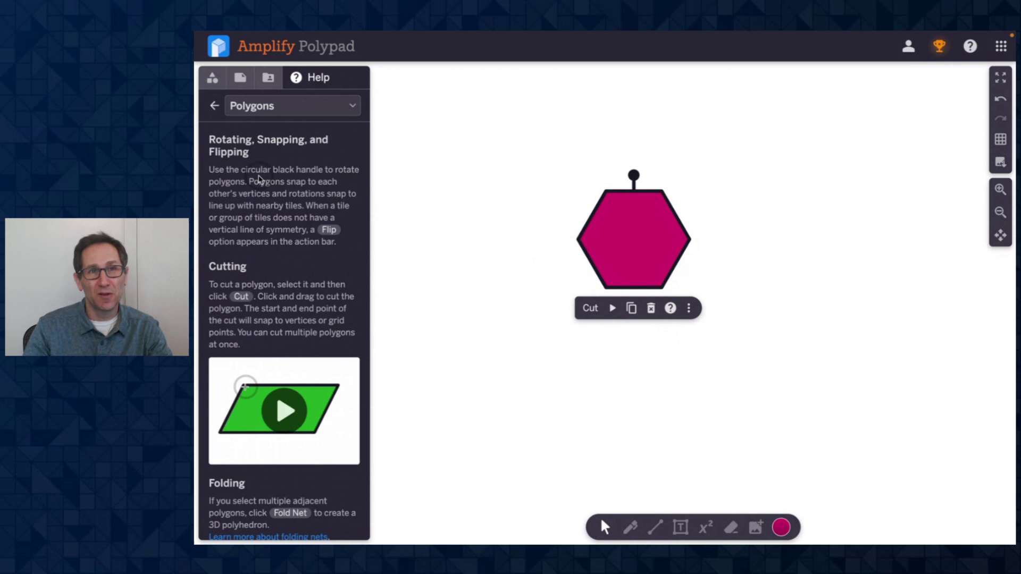
pyautogui.scroll(-2, 262, 194)
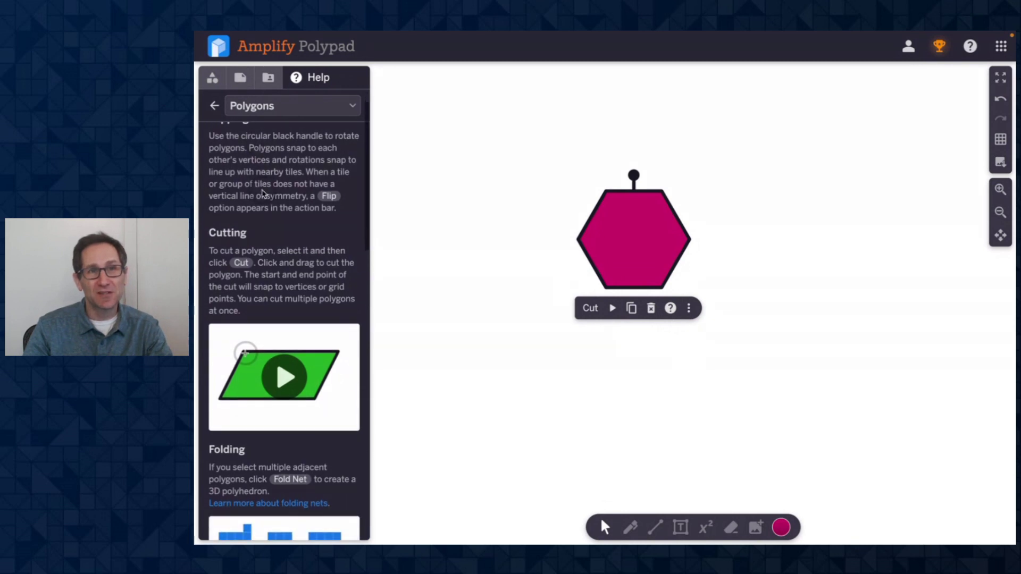
pyautogui.scroll(2, 263, 193)
pyautogui.scroll(-2, 262, 194)
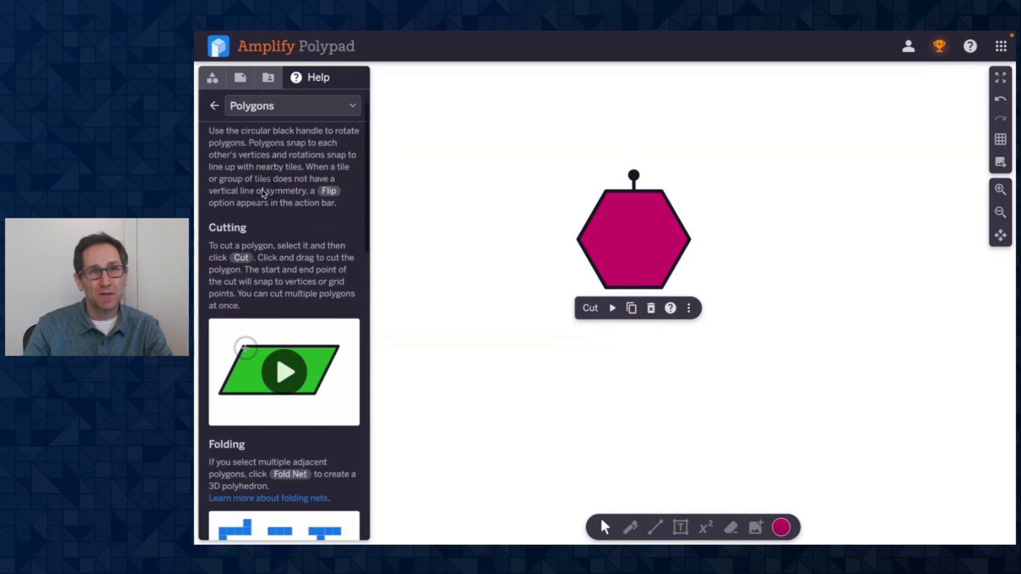
pyautogui.scroll(-1, 282, 236)
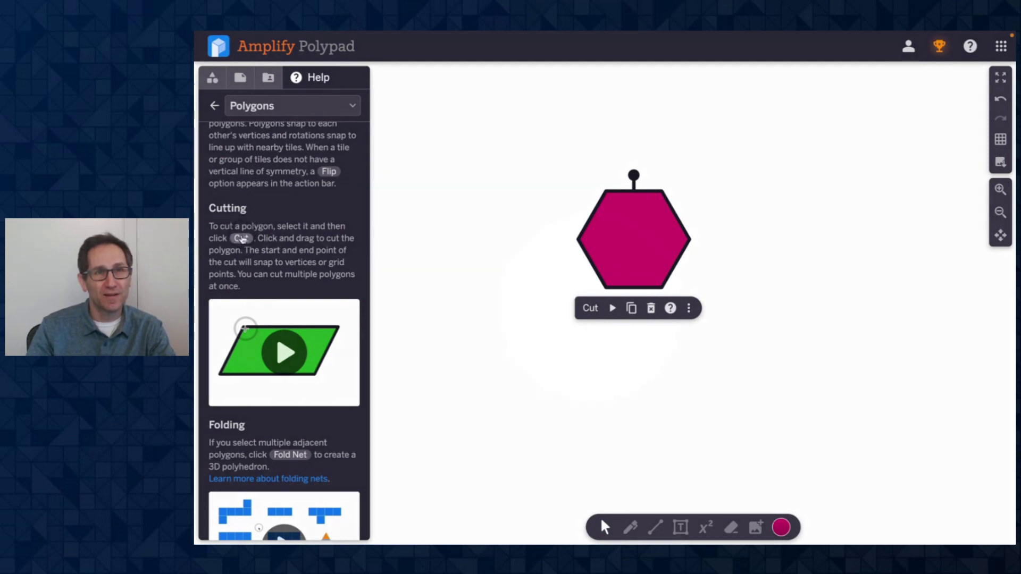
# - Spotlight the Cut button from the help text, then play and pause the Cutting video partway
pyautogui.click(242, 238)
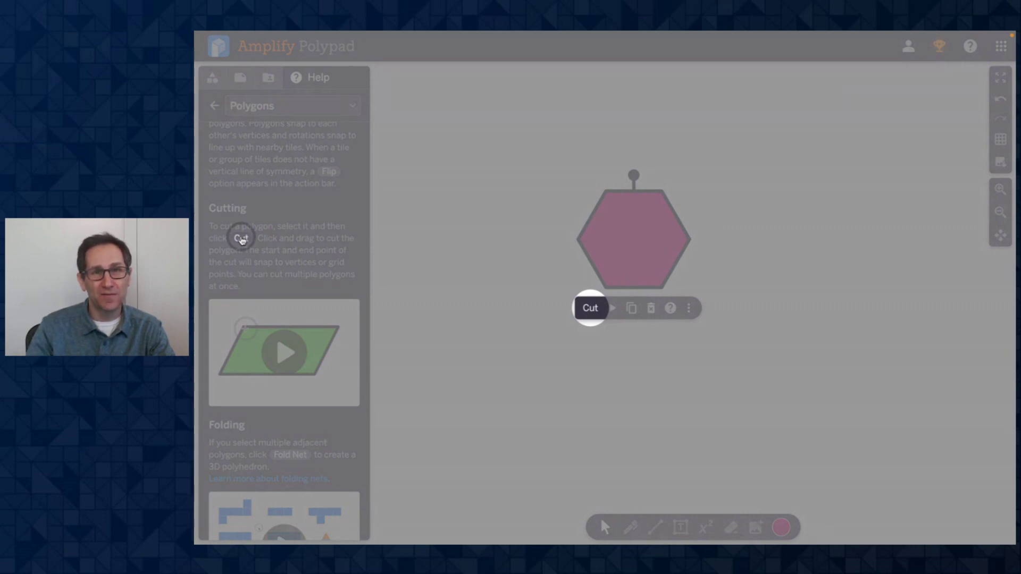
pyautogui.scroll(-2, 276, 266)
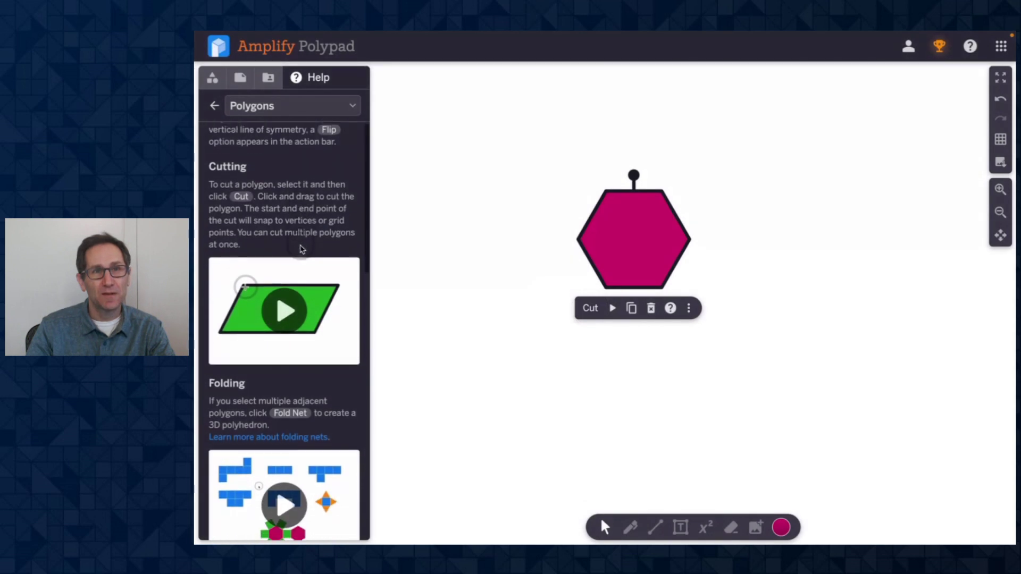
pyautogui.click(290, 299)
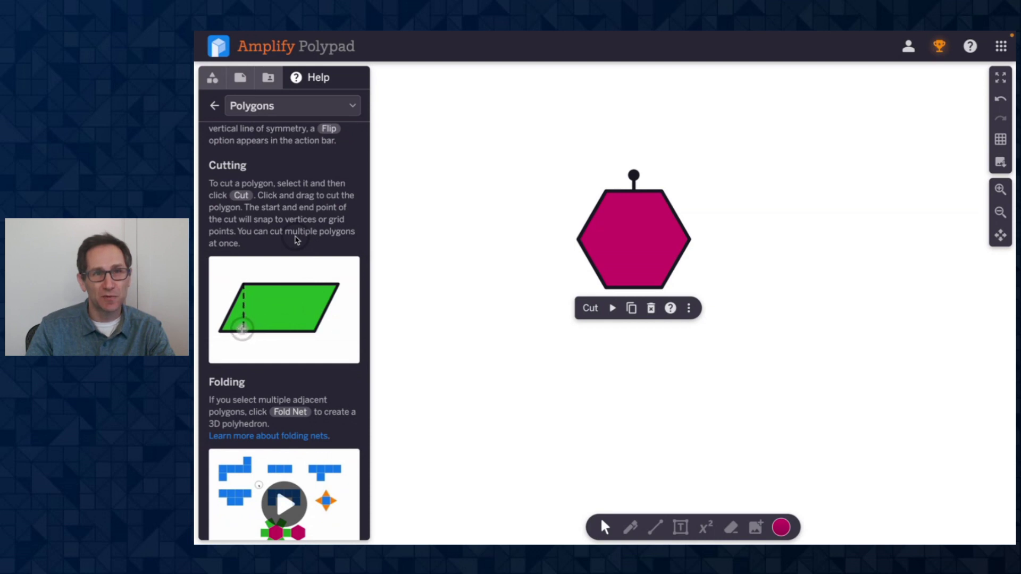
pyautogui.scroll(-1, 294, 210)
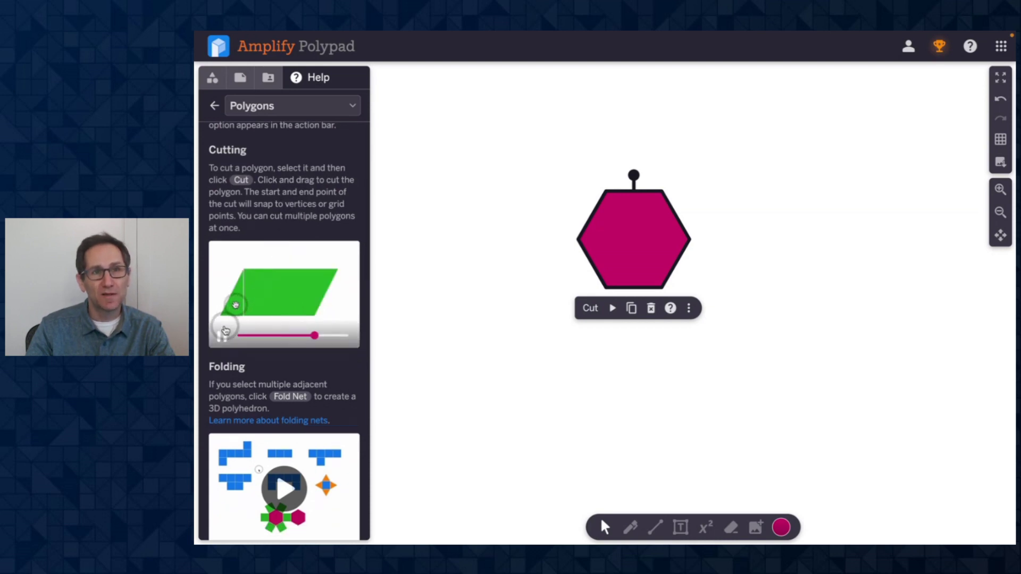
pyautogui.click(223, 336)
pyautogui.scroll(-2, 475, 234)
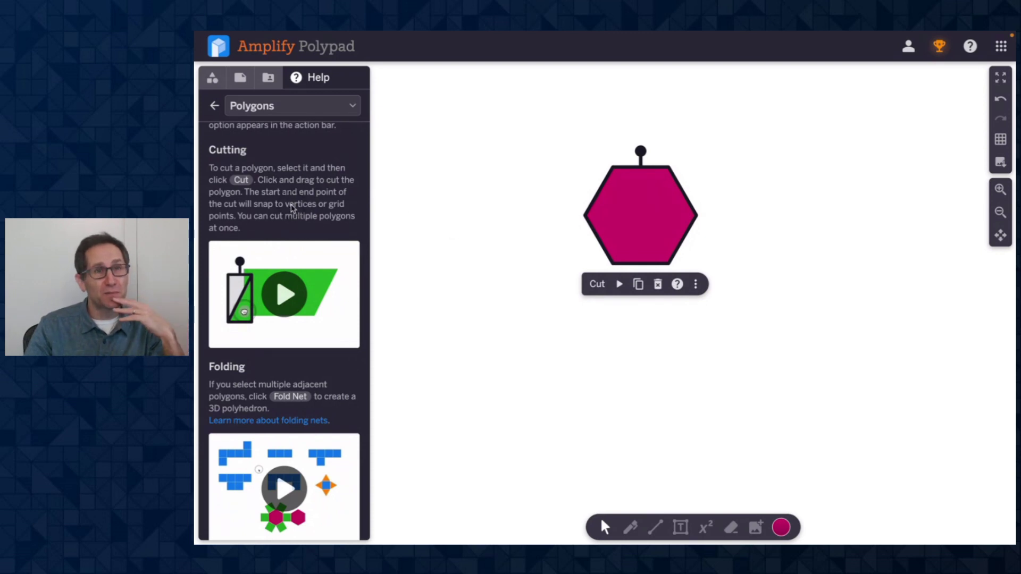
pyautogui.scroll(-1, 287, 203)
pyautogui.scroll(-2, 287, 203)
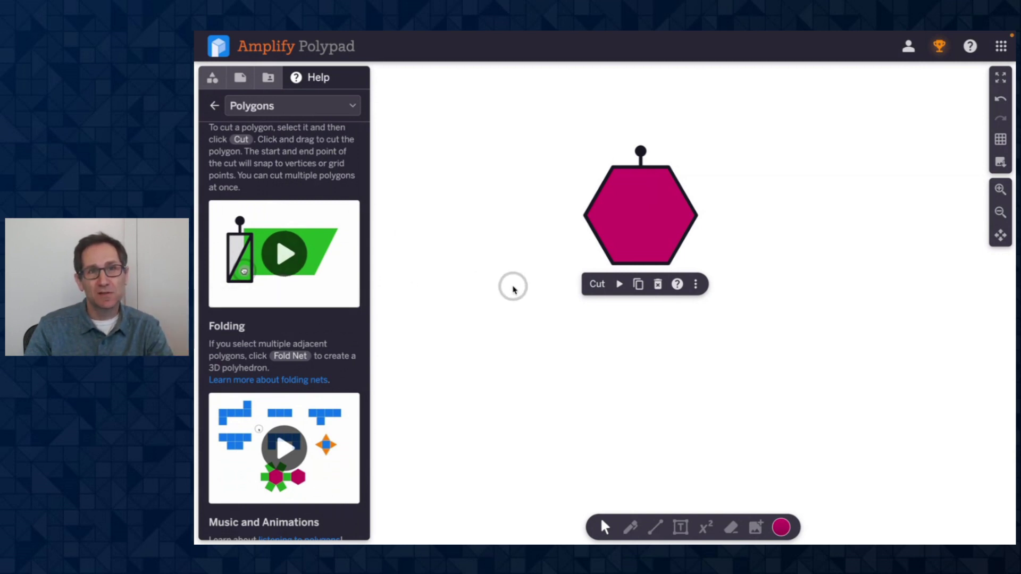
# - Drag the hexagon further left on the canvas and deselect it
pyautogui.scroll(-1, 226, 341)
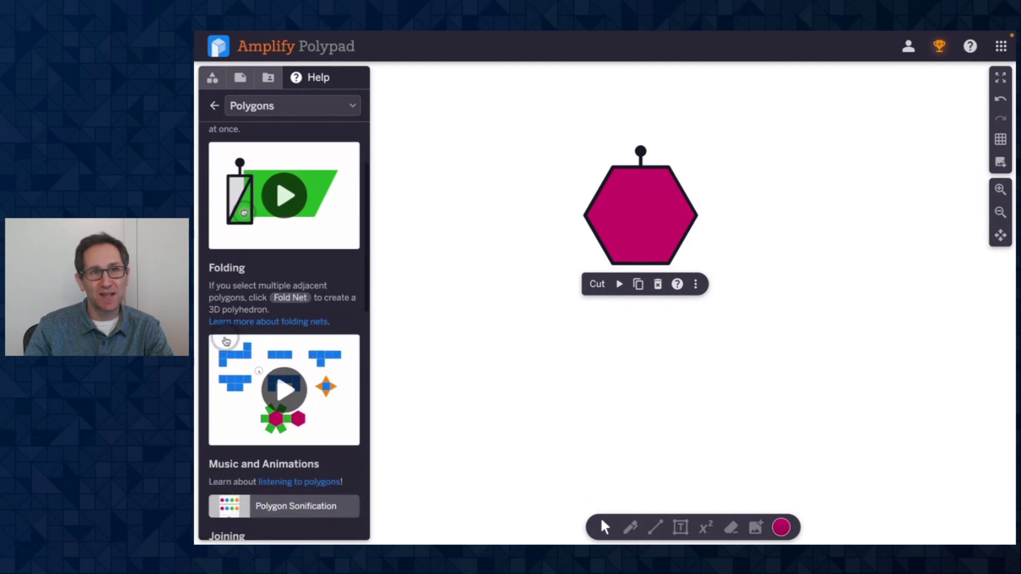
pyautogui.click(489, 264)
pyautogui.click(636, 225)
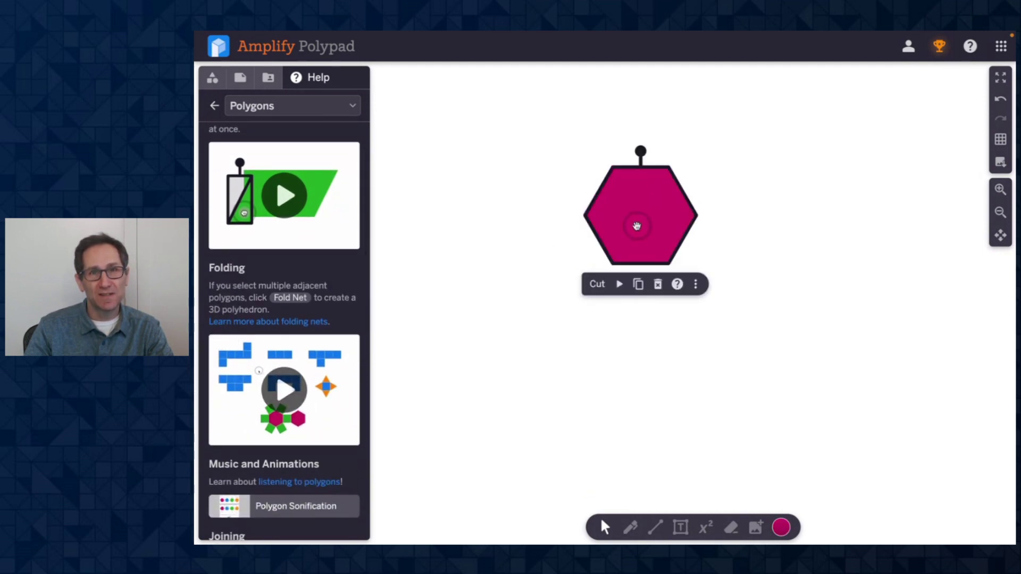
pyautogui.moveTo(636, 226); pyautogui.dragTo(503, 216)
pyautogui.click(550, 285)
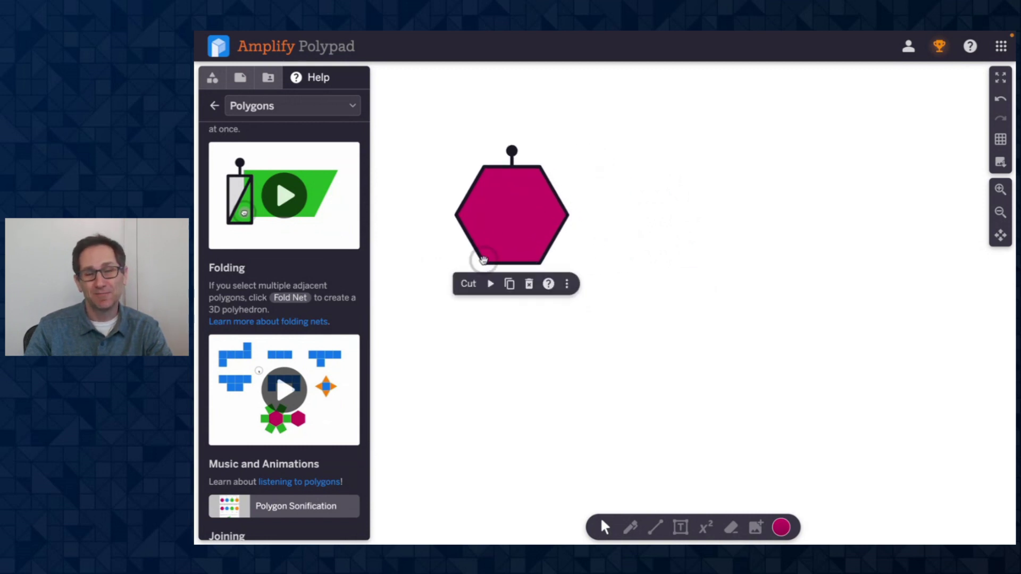
pyautogui.click(507, 323)
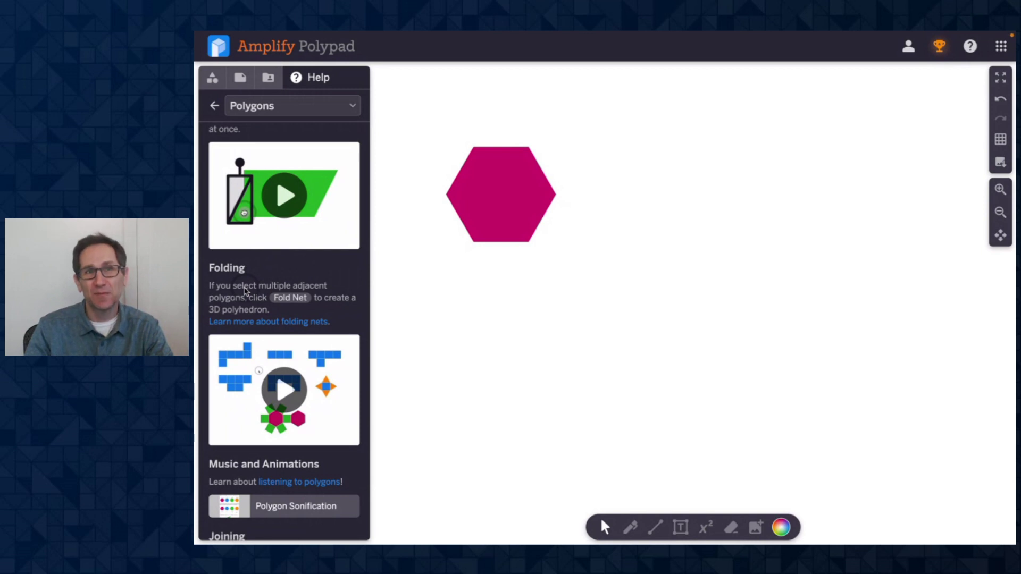
# - Add a blue cube net via the Fold Net help chip and rotate the folded 3D cube
pyautogui.click(284, 298)
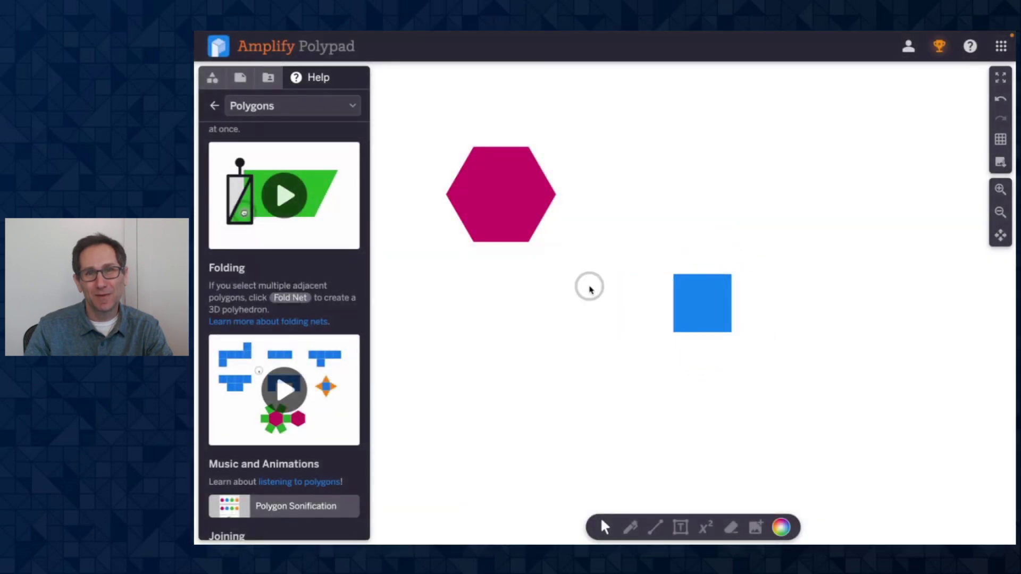
pyautogui.moveTo(698, 299); pyautogui.dragTo(591, 287)
pyautogui.scroll(-3, 248, 281)
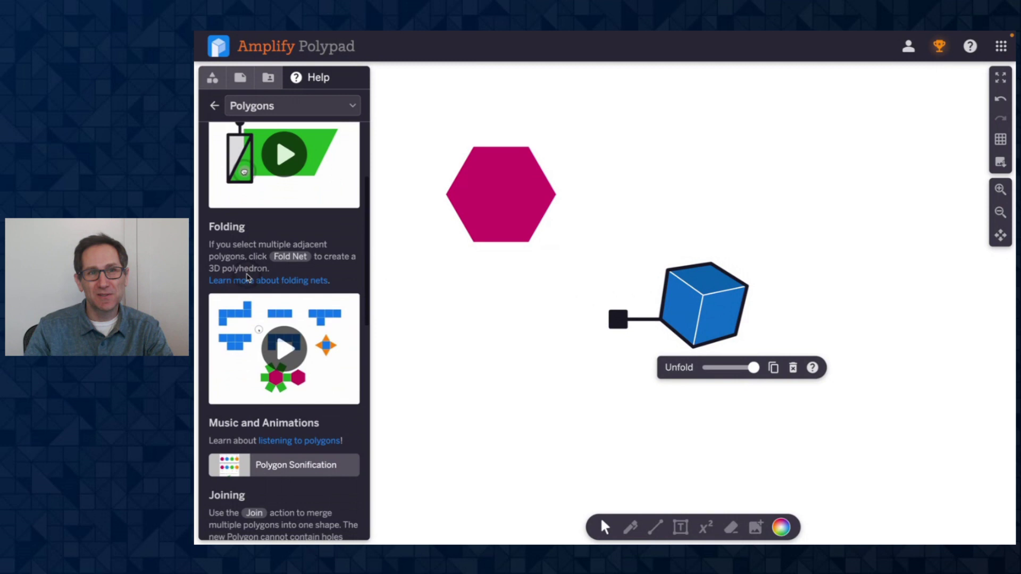
pyautogui.scroll(-10, 231, 224)
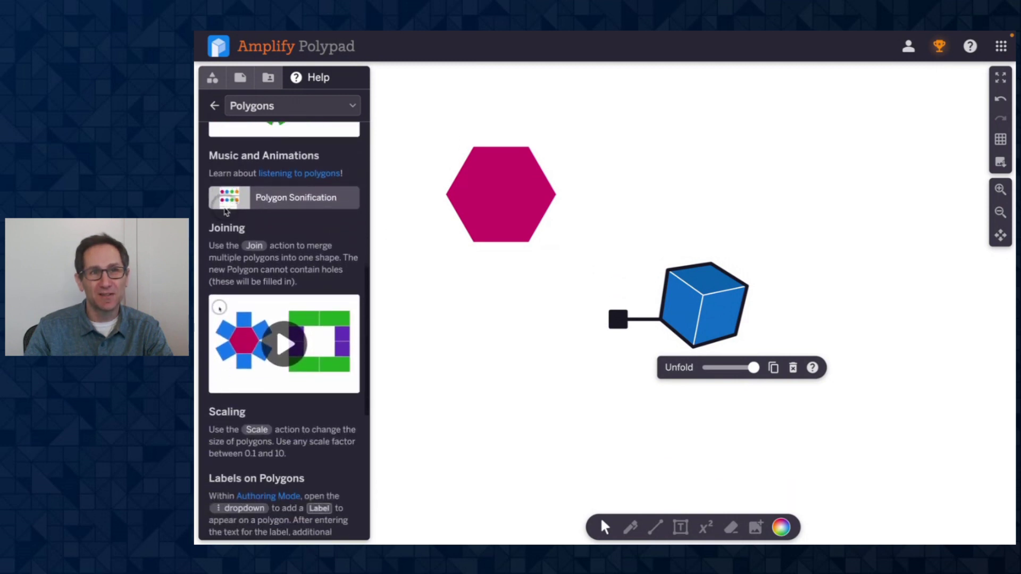
pyautogui.scroll(-8, 224, 211)
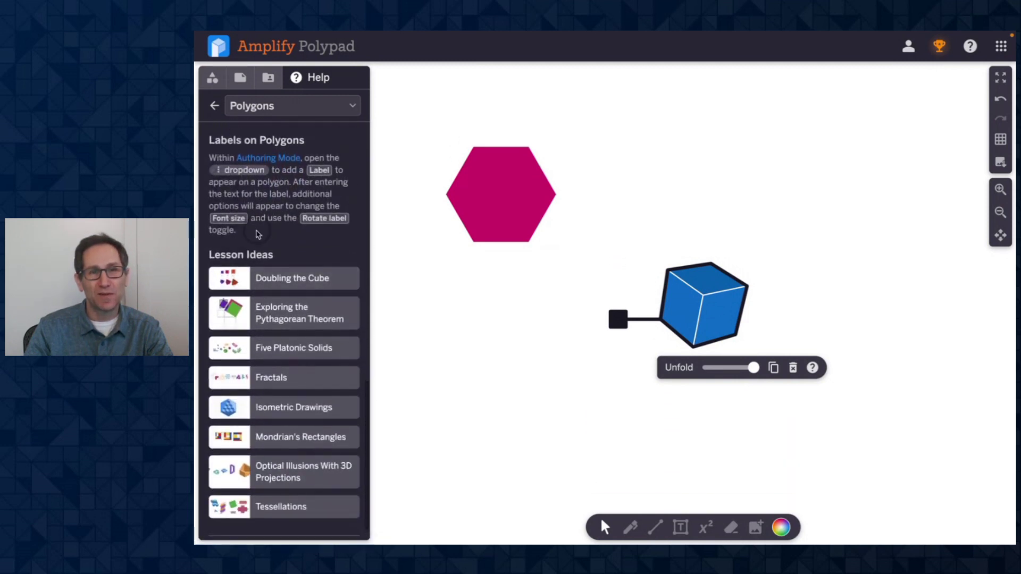
pyautogui.scroll(-2, 266, 242)
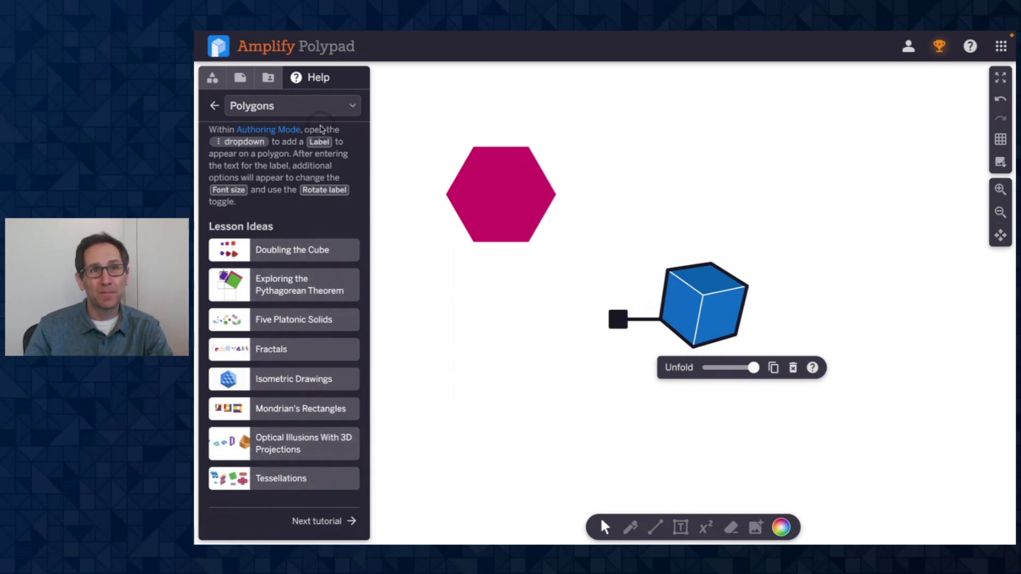
pyautogui.click(294, 114)
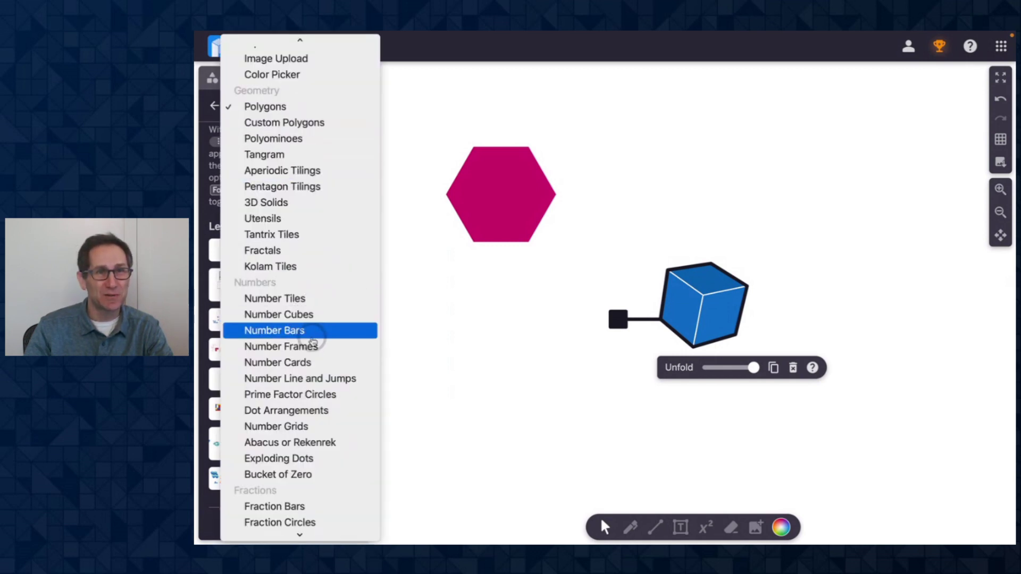
pyautogui.scroll(-4, 311, 299)
pyautogui.scroll(1, 311, 299)
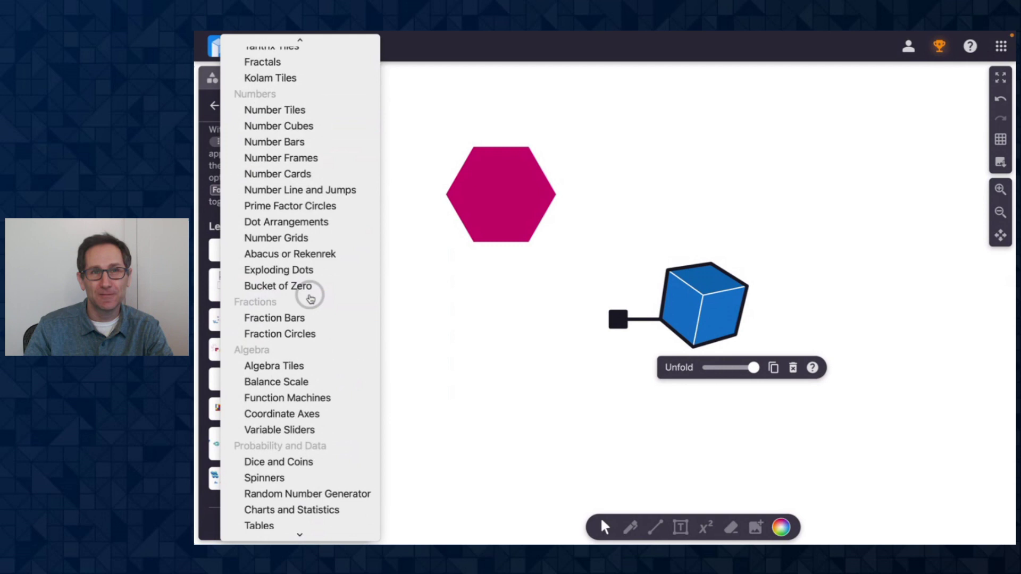
pyautogui.scroll(-1, 310, 299)
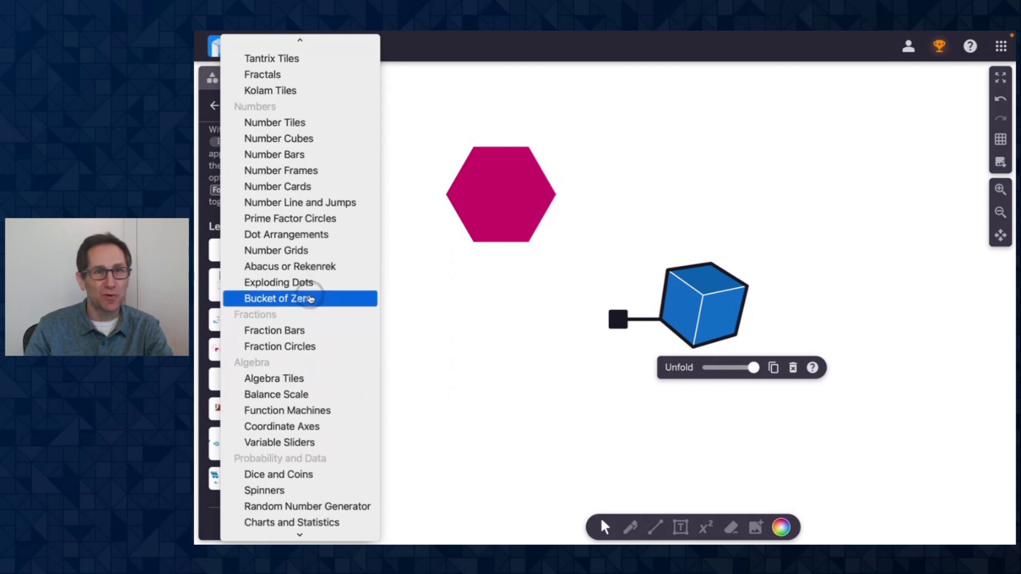
pyautogui.click(310, 329)
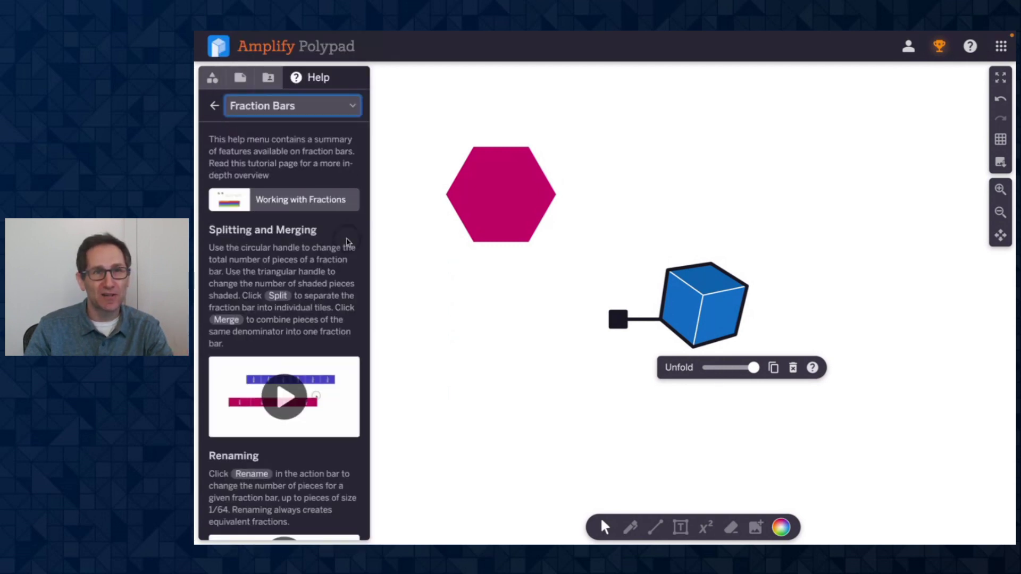
pyautogui.scroll(-1, 249, 249)
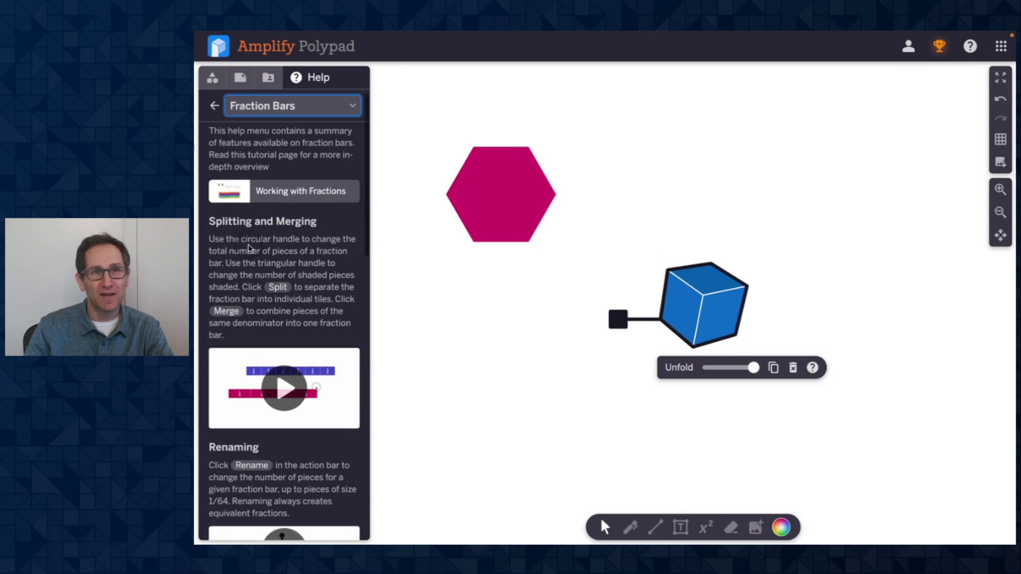
pyautogui.scroll(-4, 545, 298)
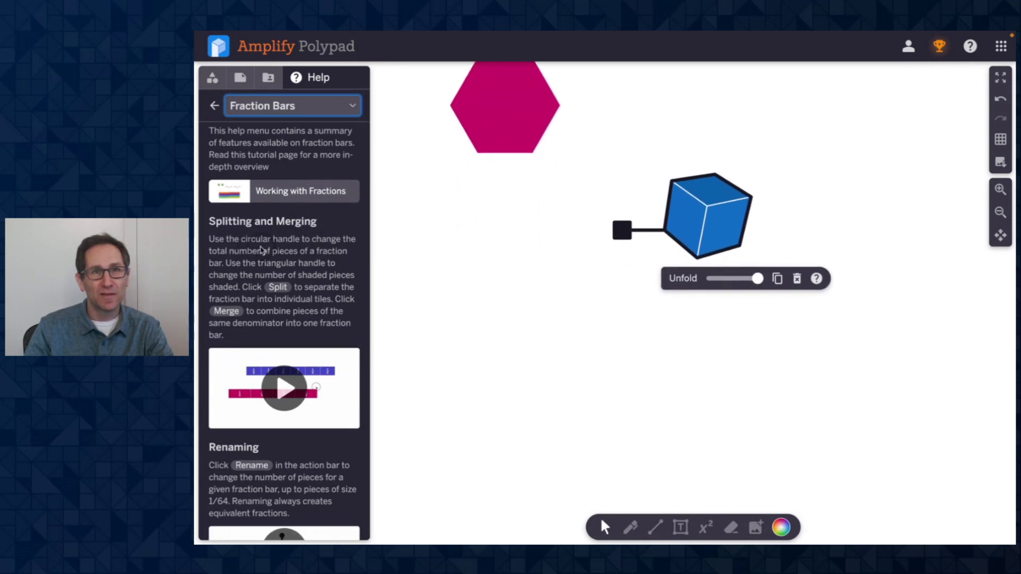
pyautogui.click(277, 287)
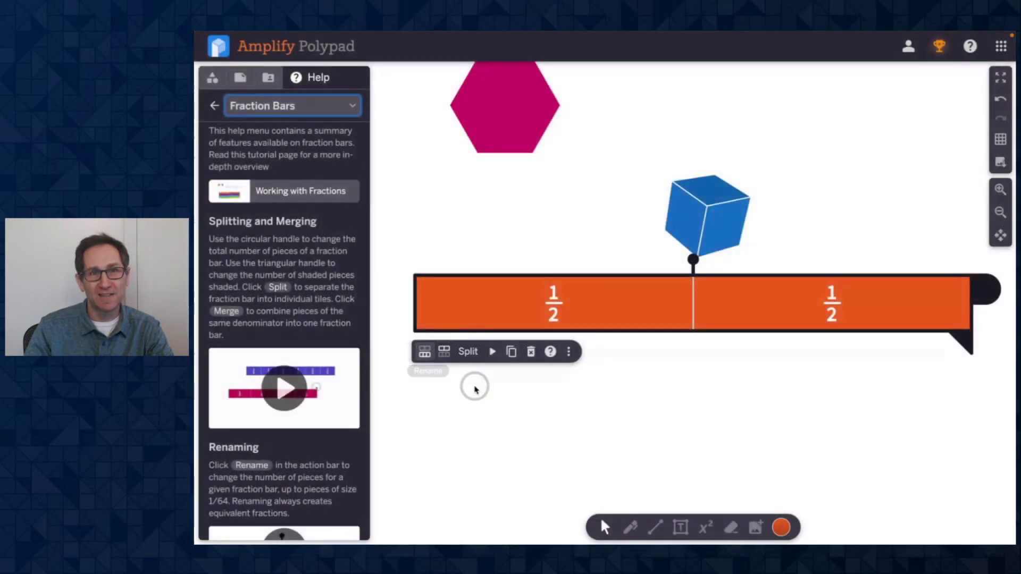
pyautogui.click(477, 388)
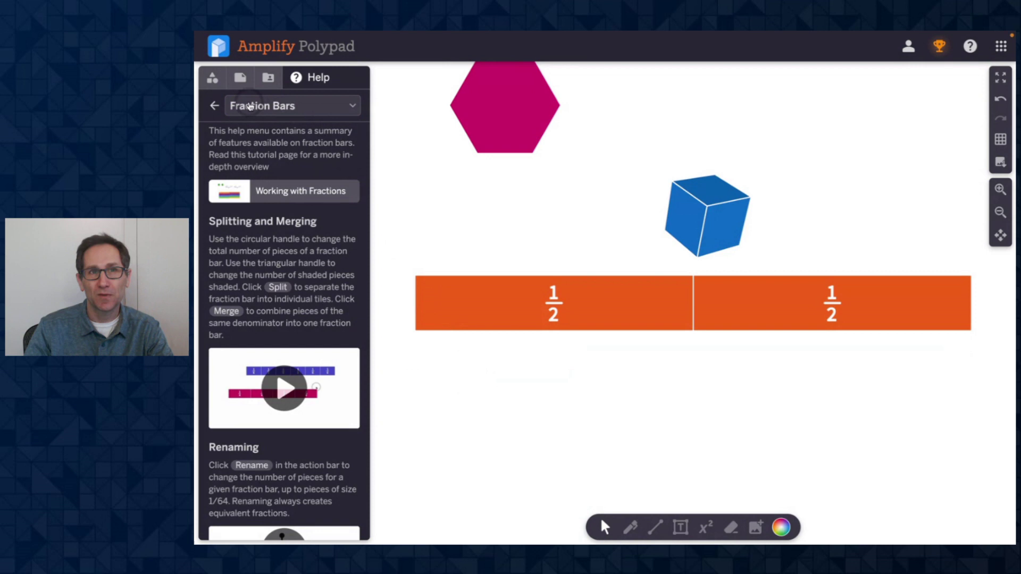
# - Show the Balance Scale tiles under Algebra in the tile library
pyautogui.click(212, 77)
pyautogui.scroll(-2, 298, 240)
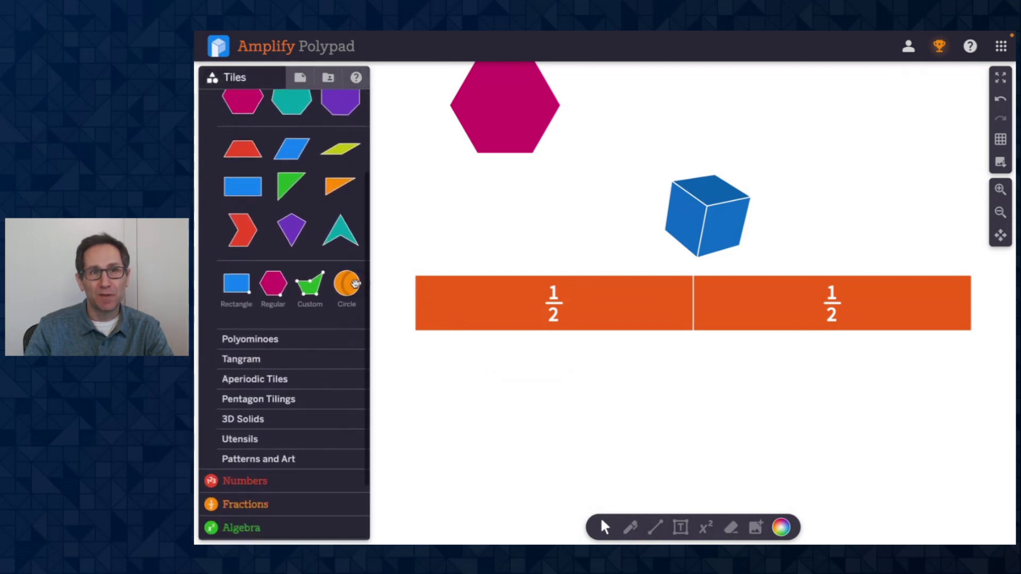
pyautogui.scroll(-3, 447, 389)
pyautogui.scroll(-2, 263, 424)
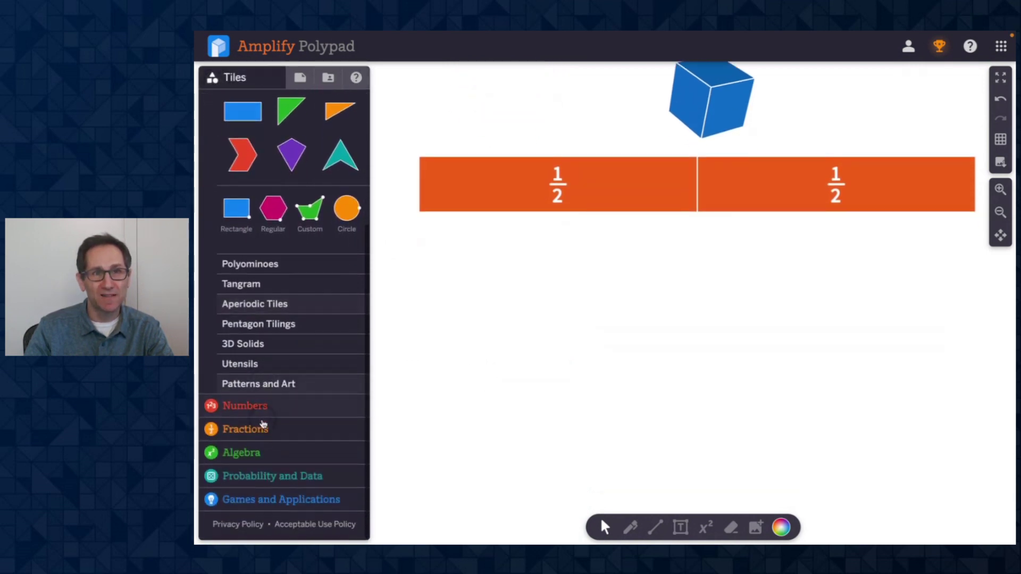
pyautogui.click(245, 454)
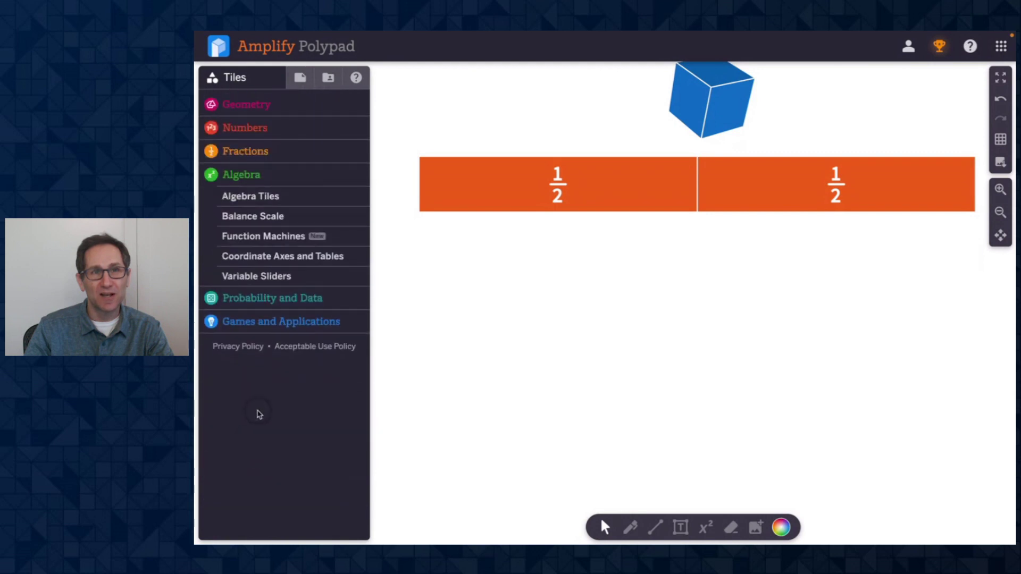
pyautogui.click(257, 224)
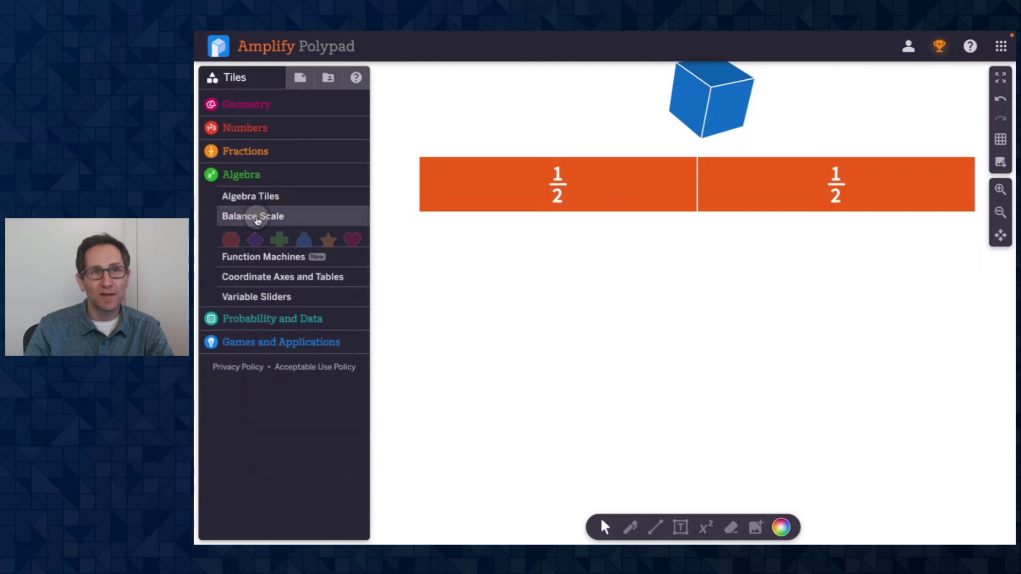
# - Place a balance scale below the orange fraction bar and zoom out so it fits
pyautogui.moveTo(291, 271); pyautogui.dragTo(697, 464)
pyautogui.click(1003, 212)
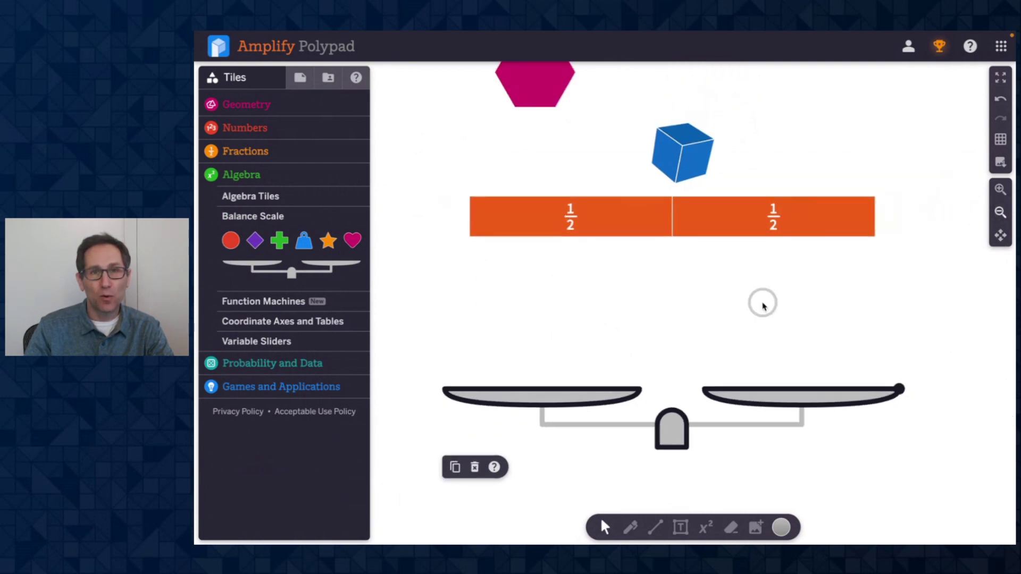
pyautogui.scroll(-2, 745, 314)
pyautogui.moveTo(677, 353); pyautogui.dragTo(673, 381)
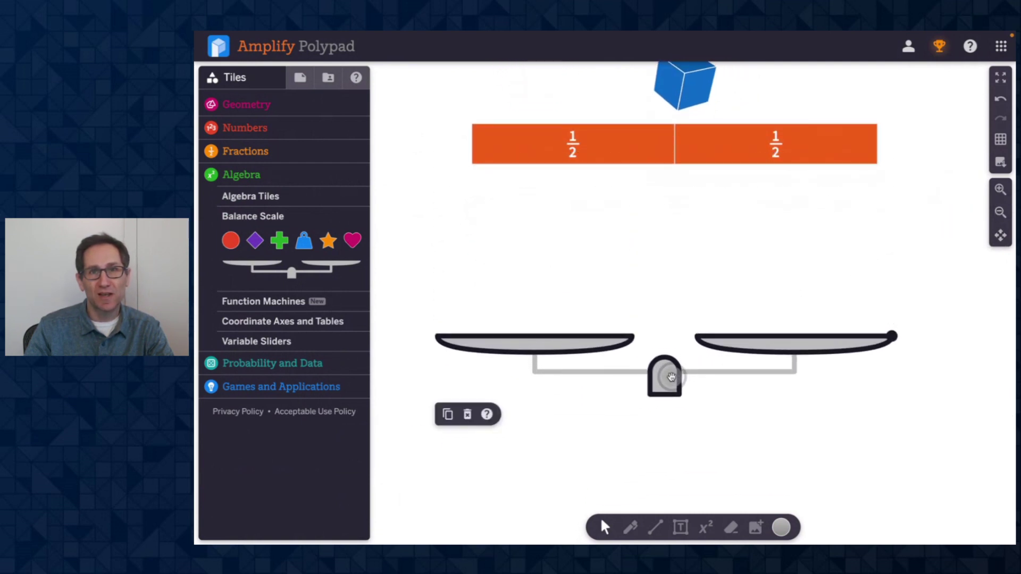
# - Open the Balance Scale help guide, then select and deselect the ½ fraction bar
pyautogui.click(487, 416)
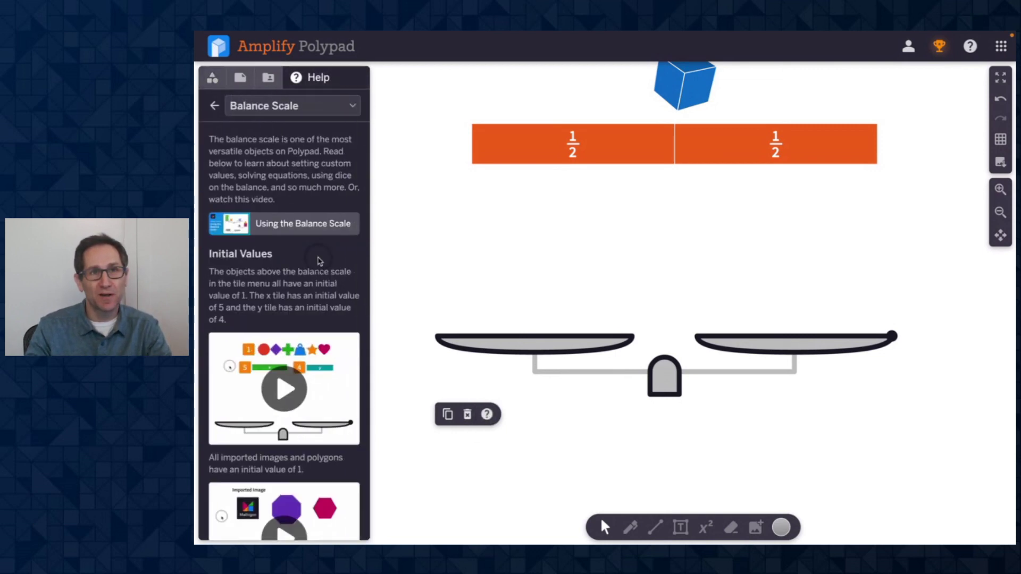
pyautogui.scroll(-1, 301, 167)
pyautogui.scroll(1, 302, 167)
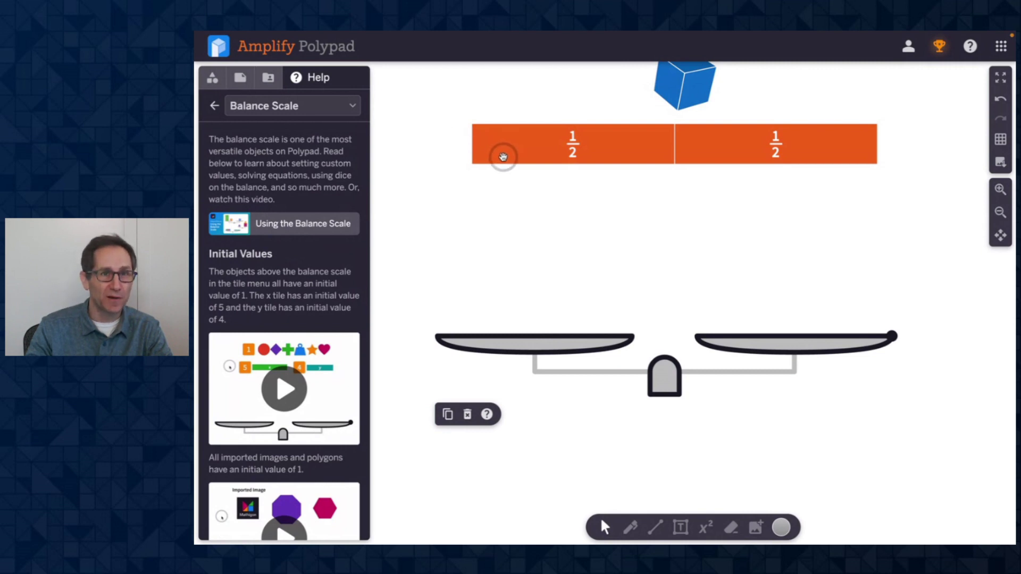
pyautogui.click(503, 157)
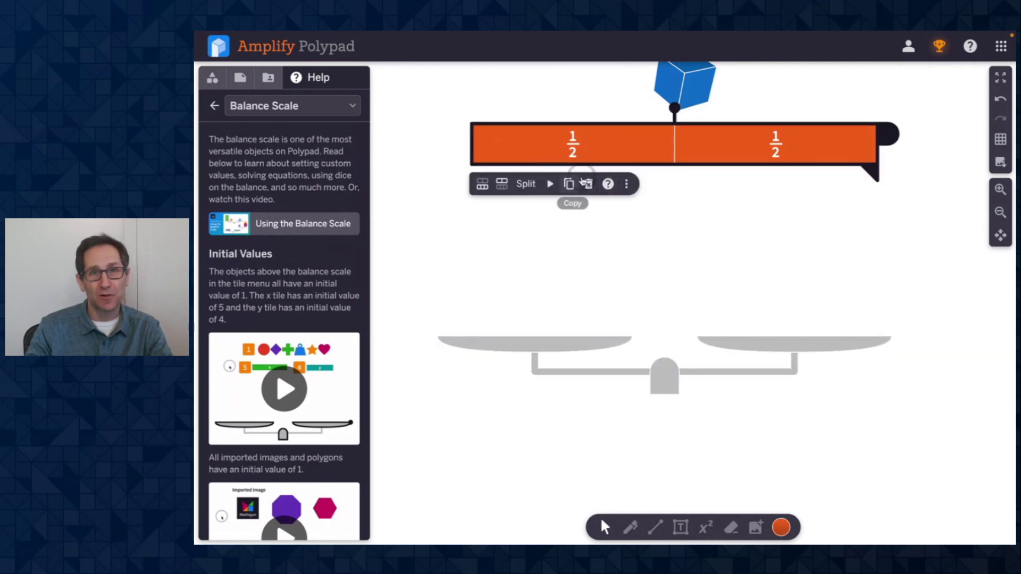
pyautogui.click(374, 145)
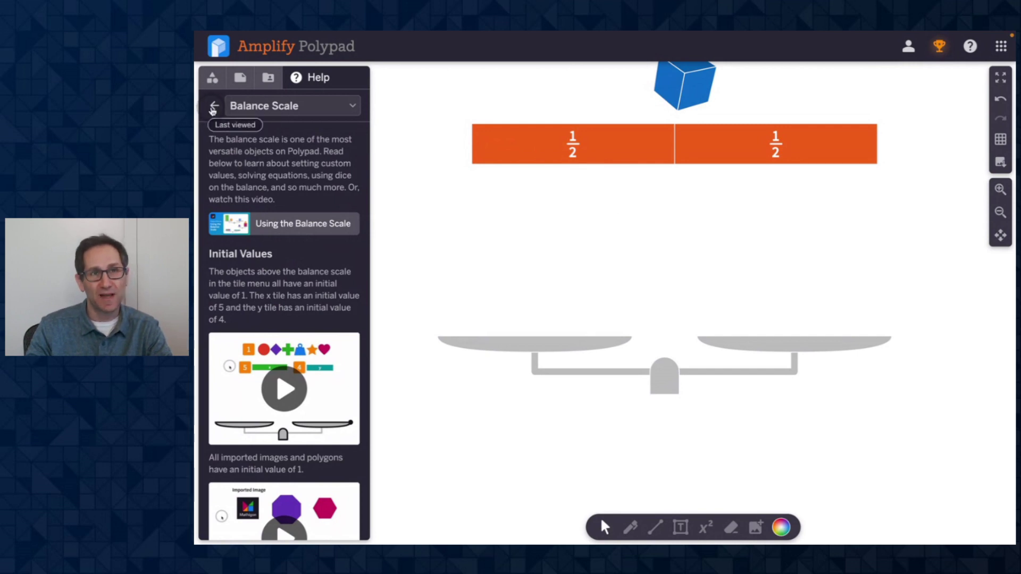
# - Open the list of help topics and close it again
pyautogui.click(266, 111)
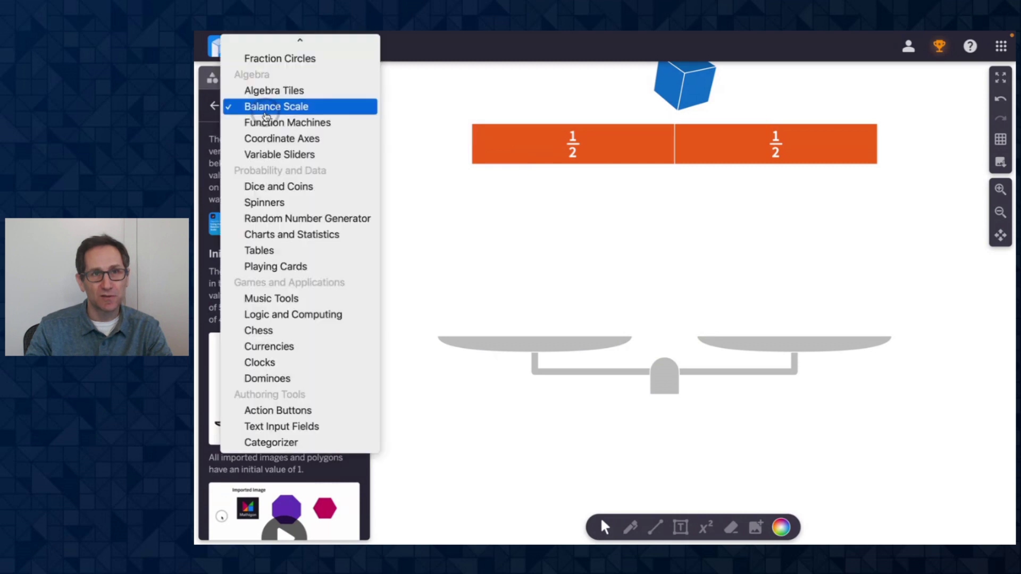
pyautogui.scroll(5, 268, 202)
pyautogui.scroll(-3, 273, 200)
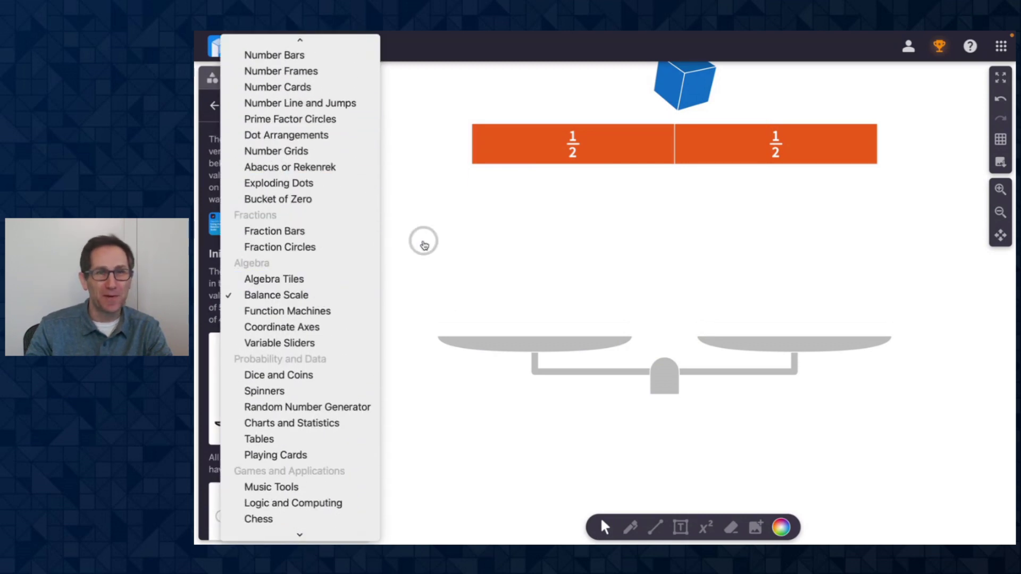
pyautogui.click(423, 242)
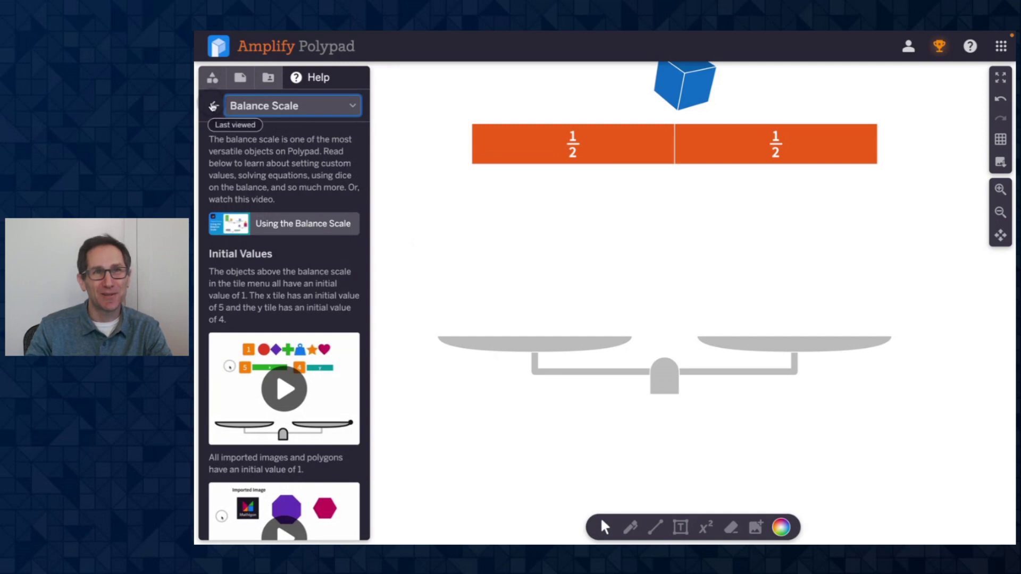
# - Go back to the Fraction Bars help page and reopen the help topic list
pyautogui.click(213, 106)
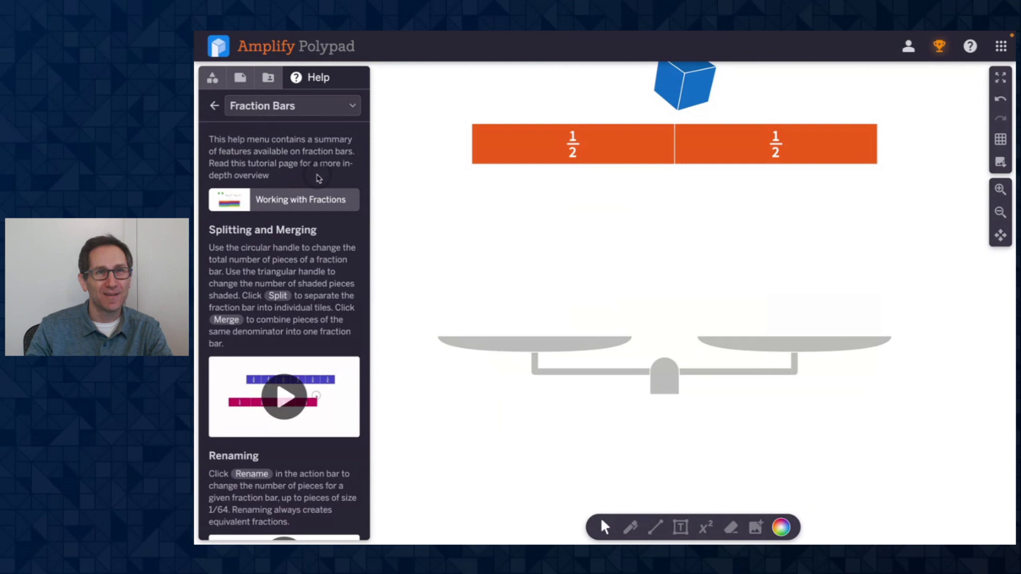
pyautogui.click(422, 191)
pyautogui.scroll(2, 423, 191)
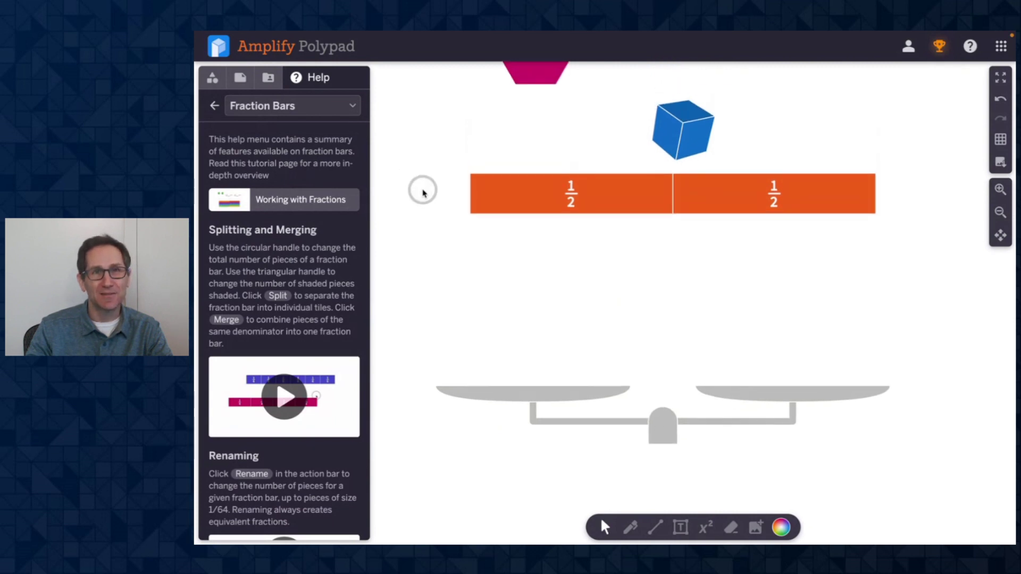
pyautogui.click(292, 106)
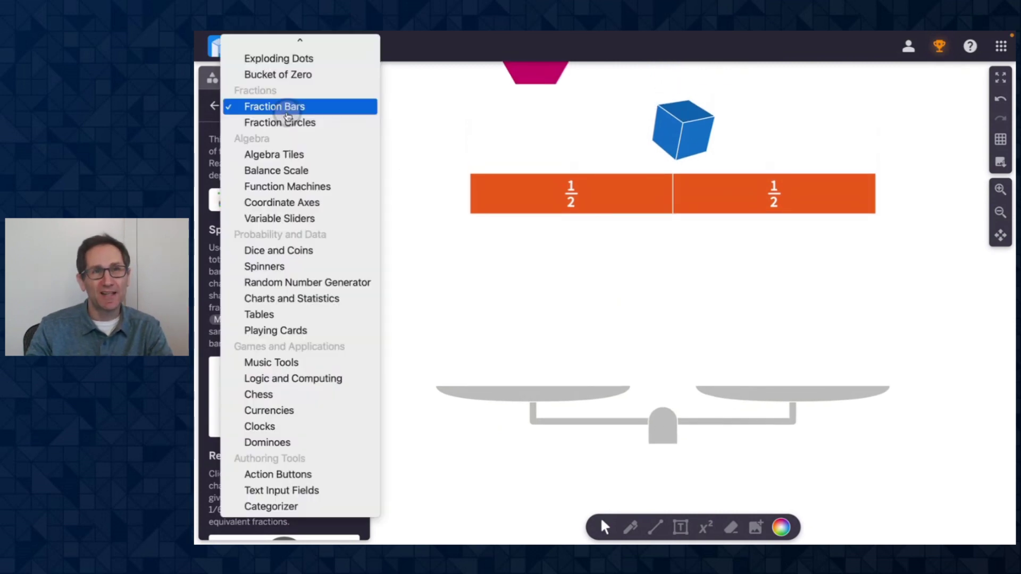
# - Choose What's New from the help topics, then drag the balance scale down and right
pyautogui.scroll(10, 296, 147)
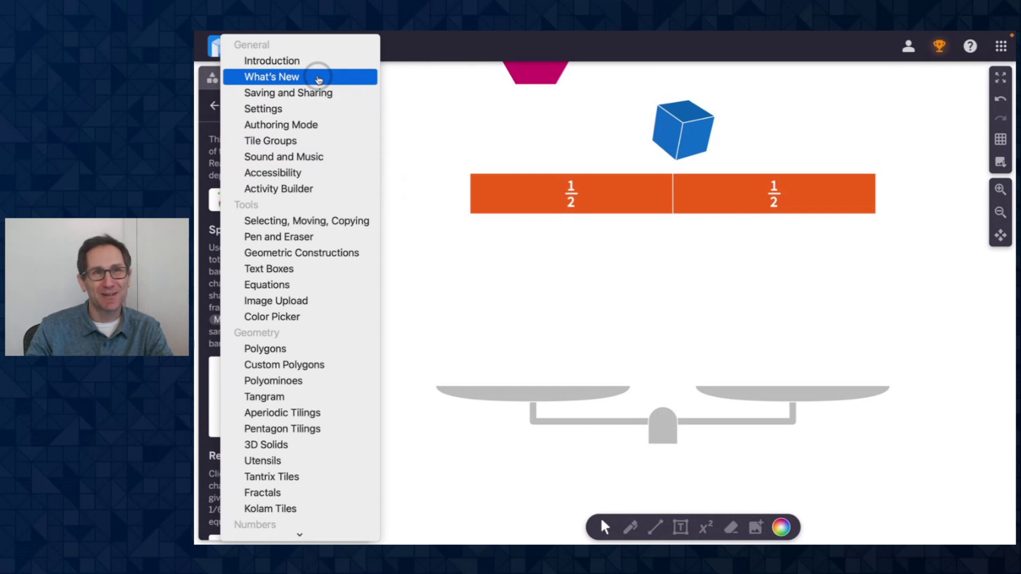
pyautogui.click(319, 80)
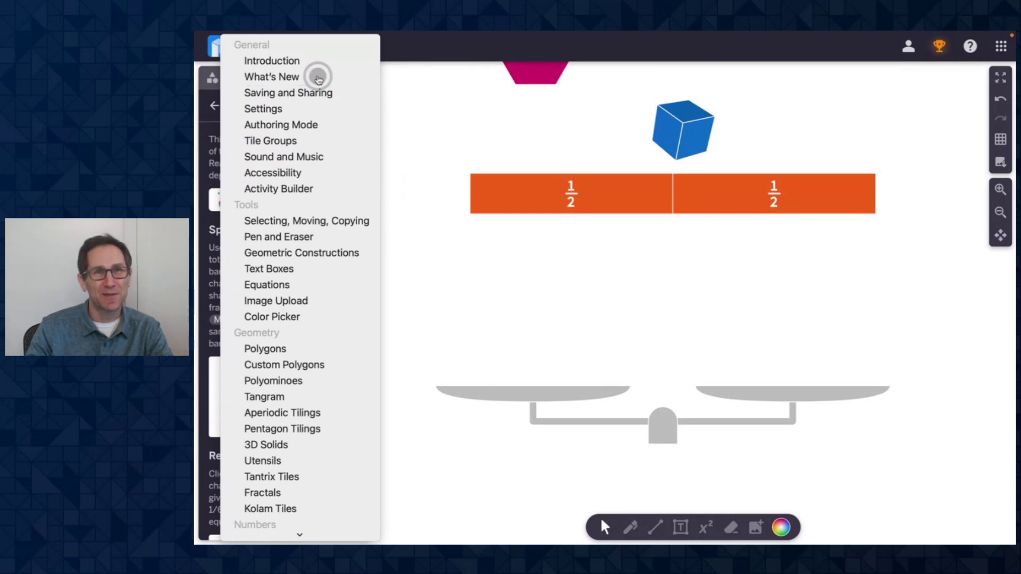
pyautogui.scroll(-3, 425, 213)
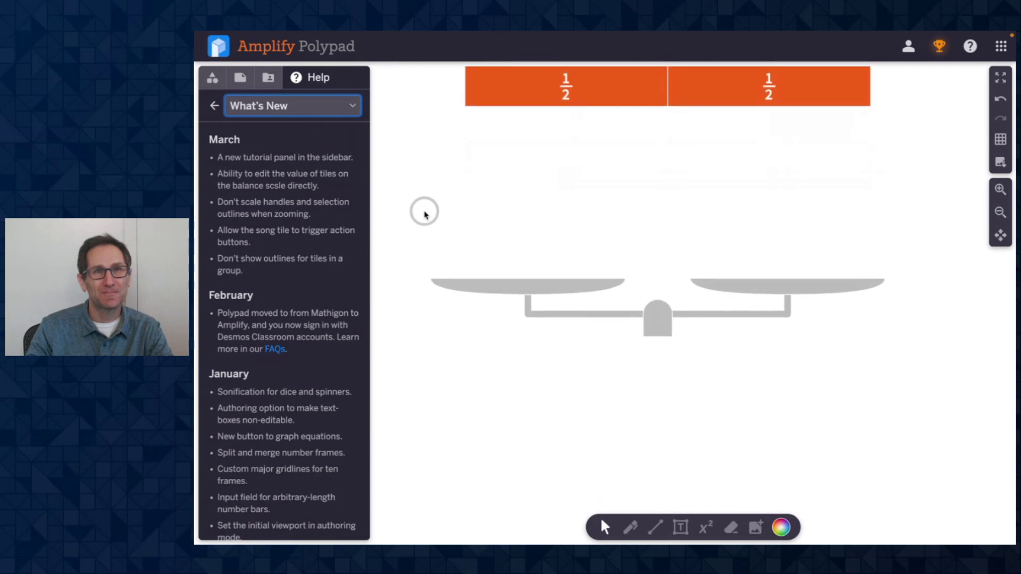
pyautogui.moveTo(659, 319); pyautogui.dragTo(675, 375)
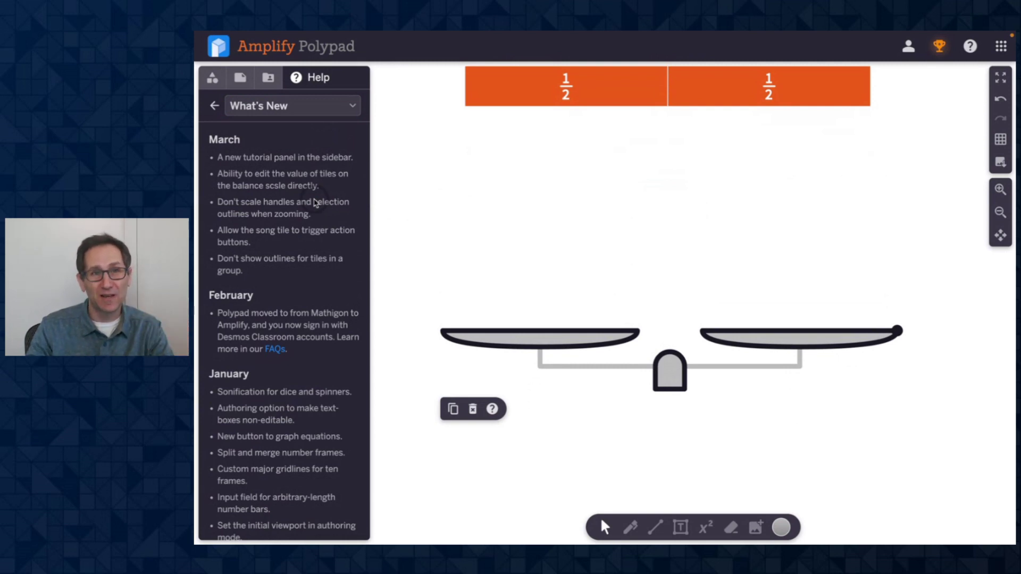
# - Place an x tile from the Algebra Tiles palette on the left pan
pyautogui.click(212, 80)
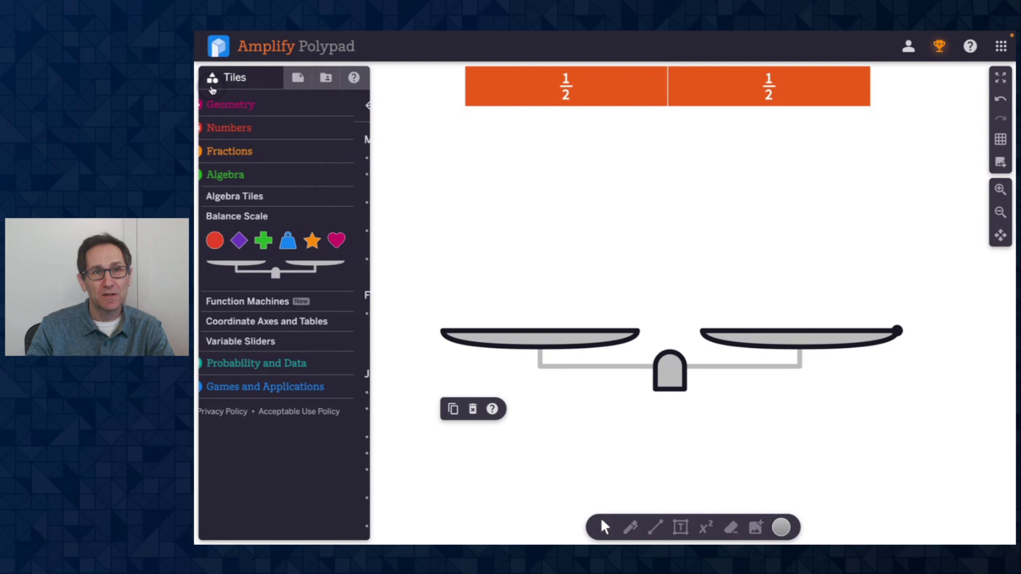
pyautogui.click(255, 200)
pyautogui.moveTo(248, 253); pyautogui.dragTo(532, 266)
pyautogui.click(463, 407)
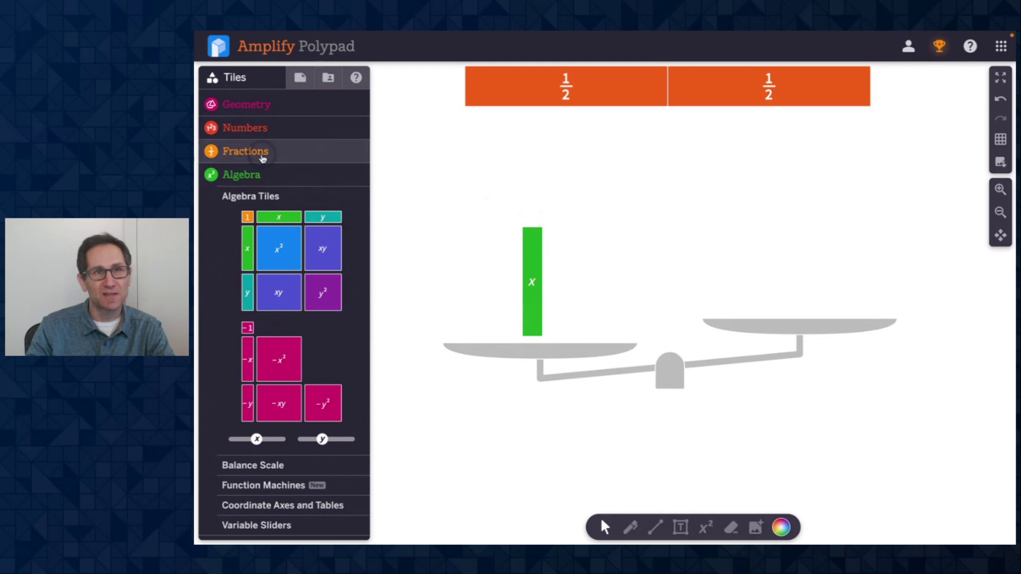
# - Place a 5 number card on the right pan
pyautogui.click(252, 129)
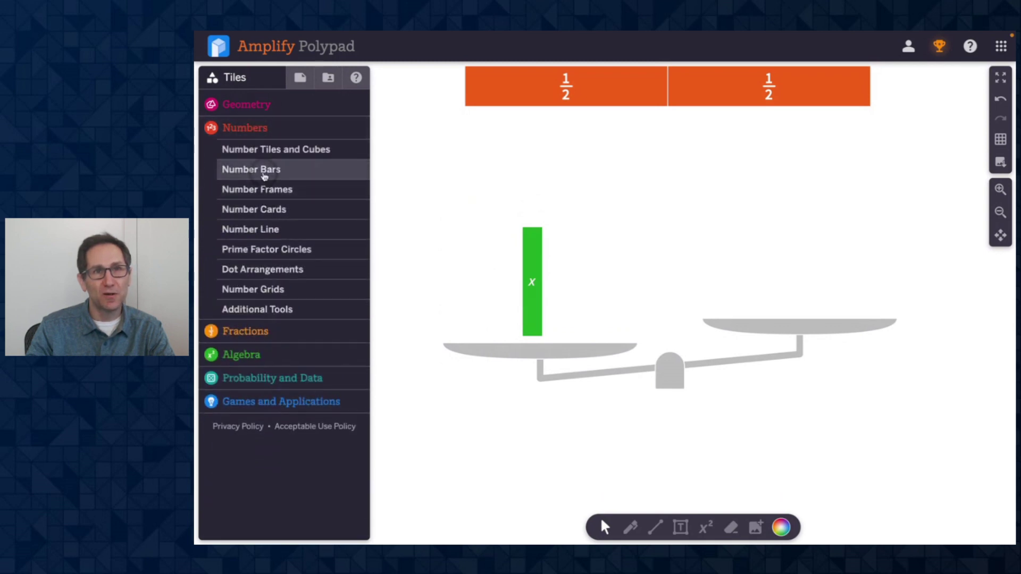
pyautogui.click(267, 211)
pyautogui.moveTo(239, 278); pyautogui.dragTo(792, 284)
pyautogui.scroll(-2, 873, 433)
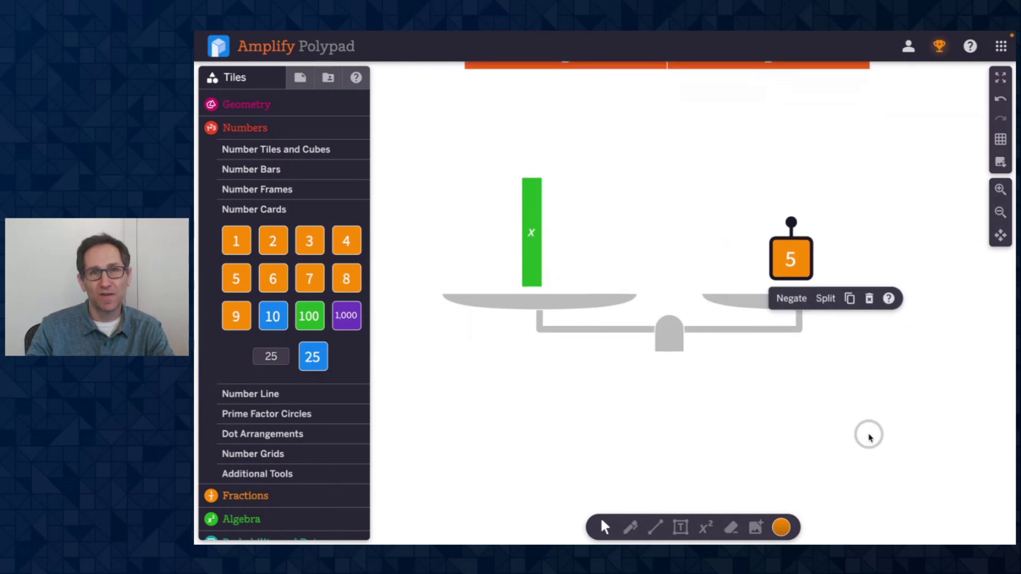
# - Add two more x bars on the left and merge three 5 cards into 15
pyautogui.moveTo(538, 207); pyautogui.dragTo(562, 209)
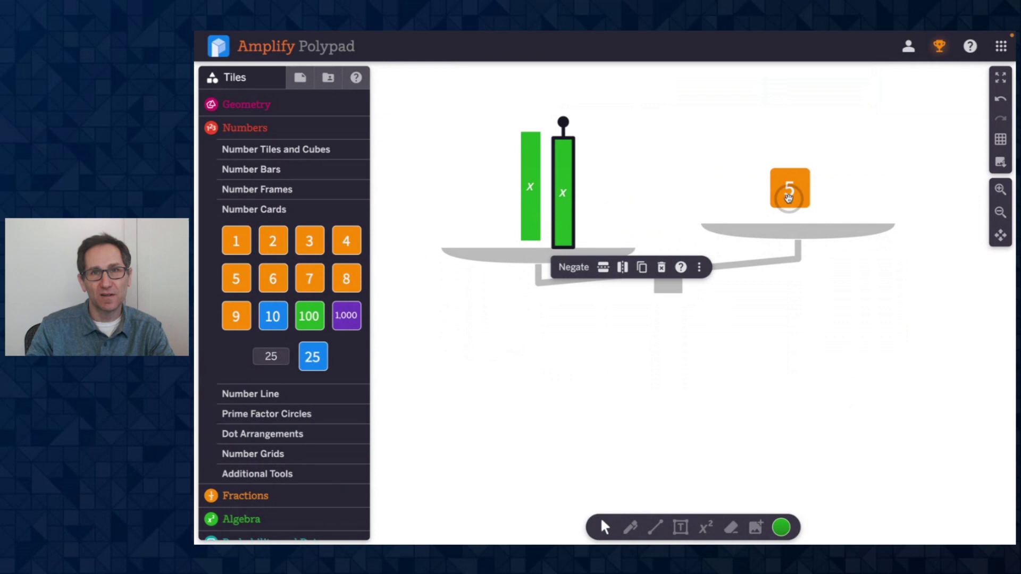
pyautogui.click(800, 202)
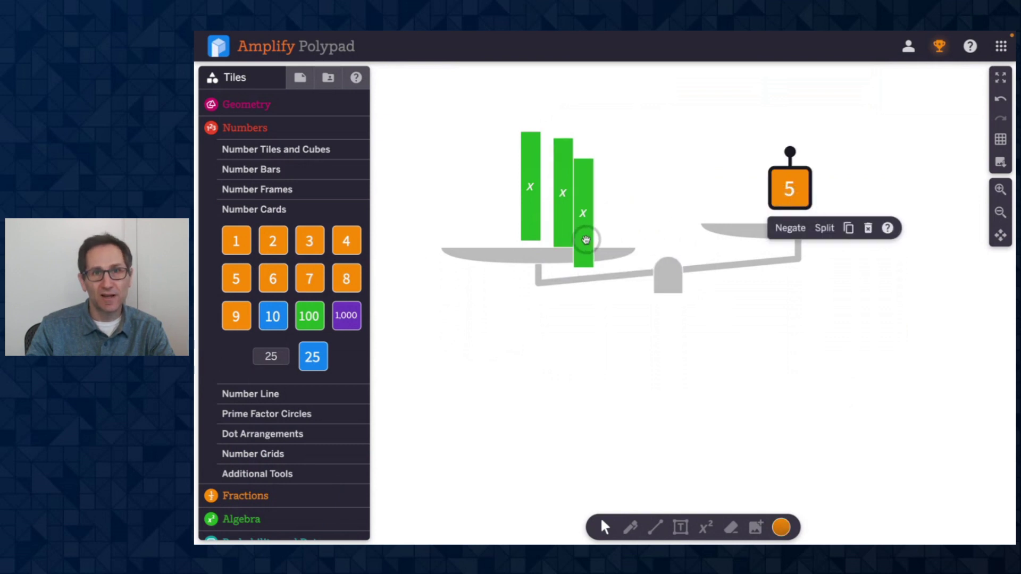
pyautogui.moveTo(585, 240); pyautogui.dragTo(605, 220)
pyautogui.click(777, 190)
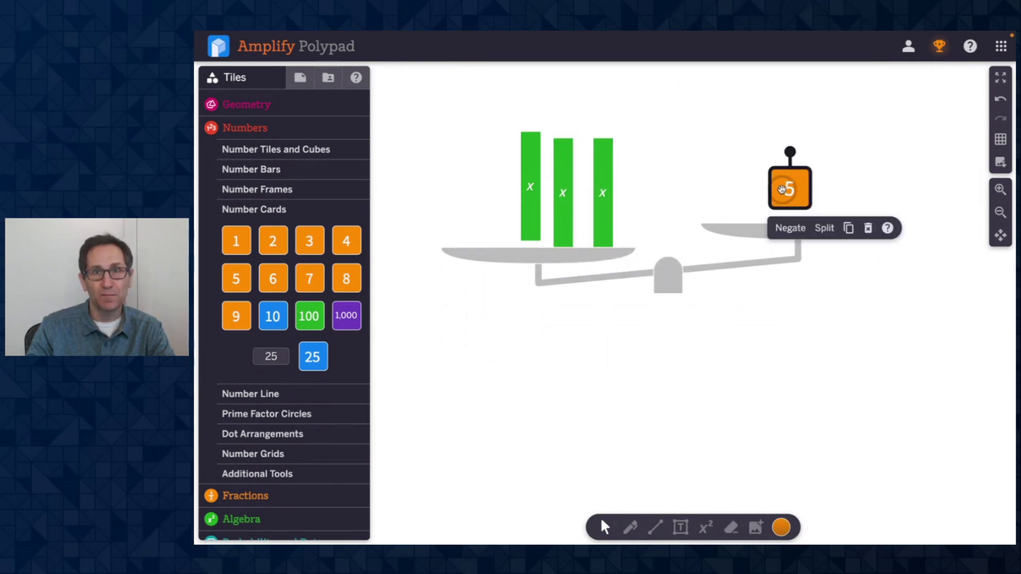
pyautogui.moveTo(781, 190)
pyautogui.mouseDown()
pyautogui.moveTo(857, 209)
pyautogui.moveTo(813, 150)
pyautogui.moveTo(793, 178)
pyautogui.mouseUp()
pyautogui.moveTo(839, 205); pyautogui.dragTo(799, 198)
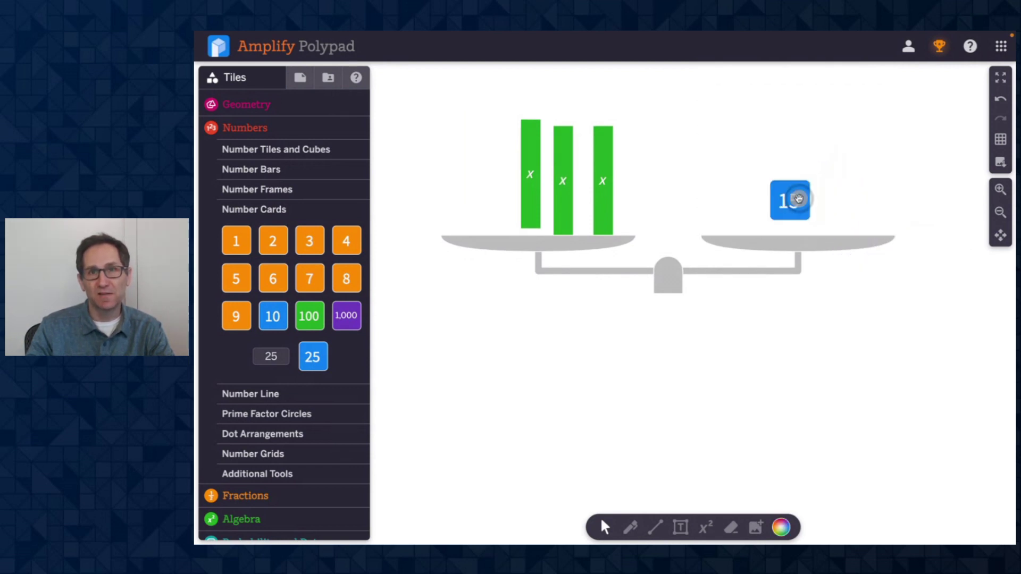
pyautogui.moveTo(537, 213); pyautogui.dragTo(505, 220)
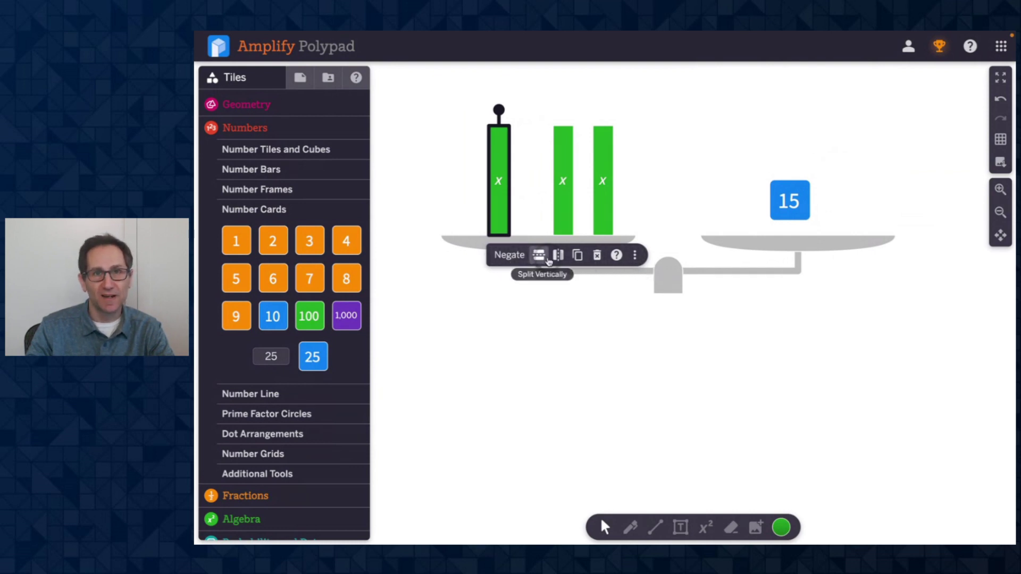
pyautogui.click(636, 258)
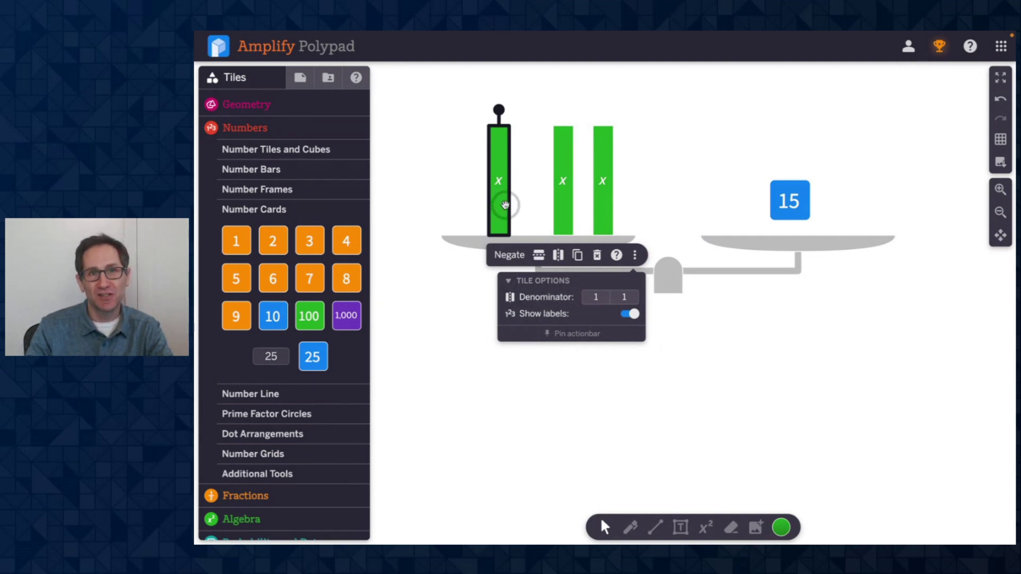
pyautogui.click(437, 213)
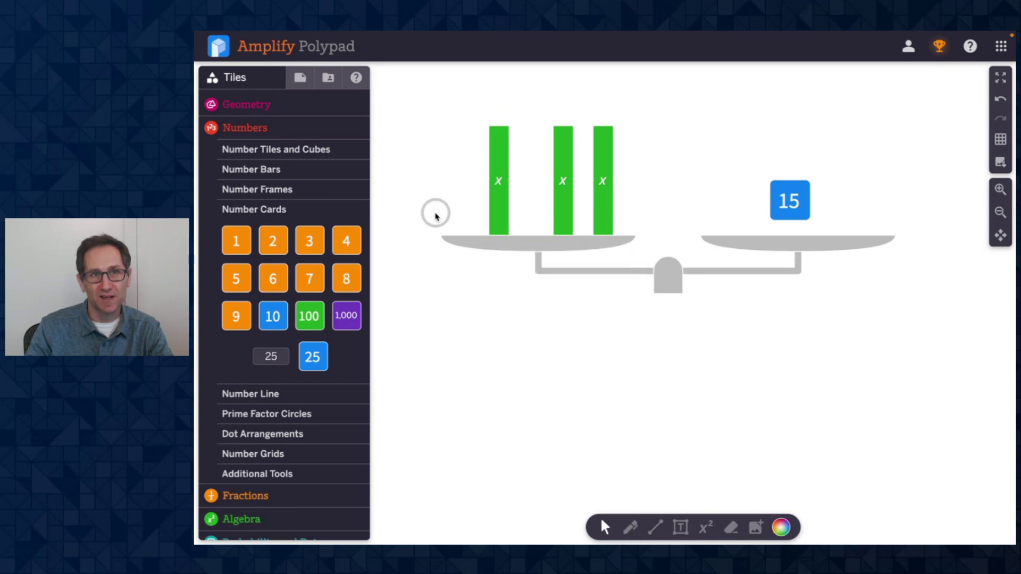
# - Turn on authoring mode and set the leftmost x tile's X Value to 7
pyautogui.click(300, 79)
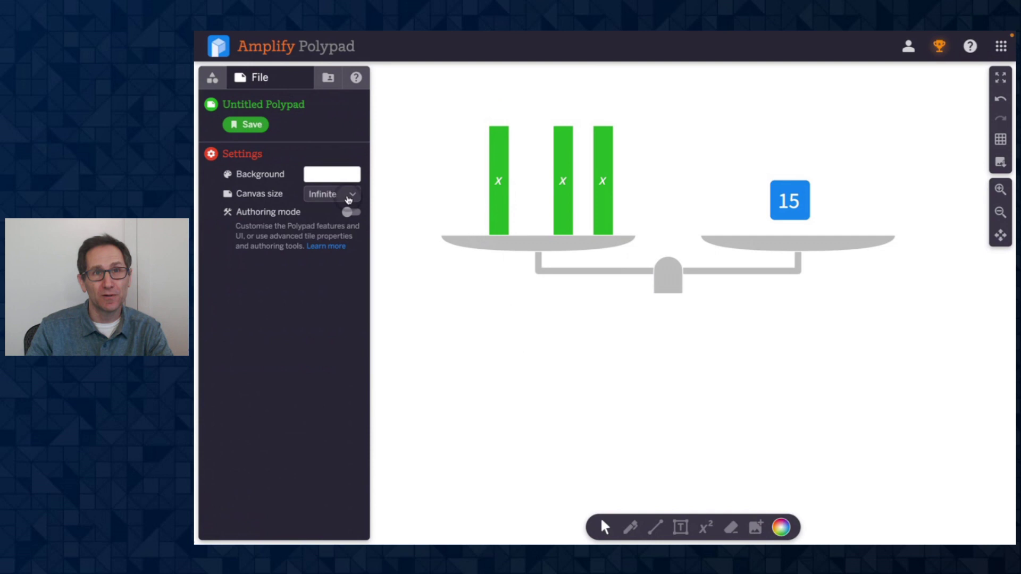
pyautogui.click(351, 213)
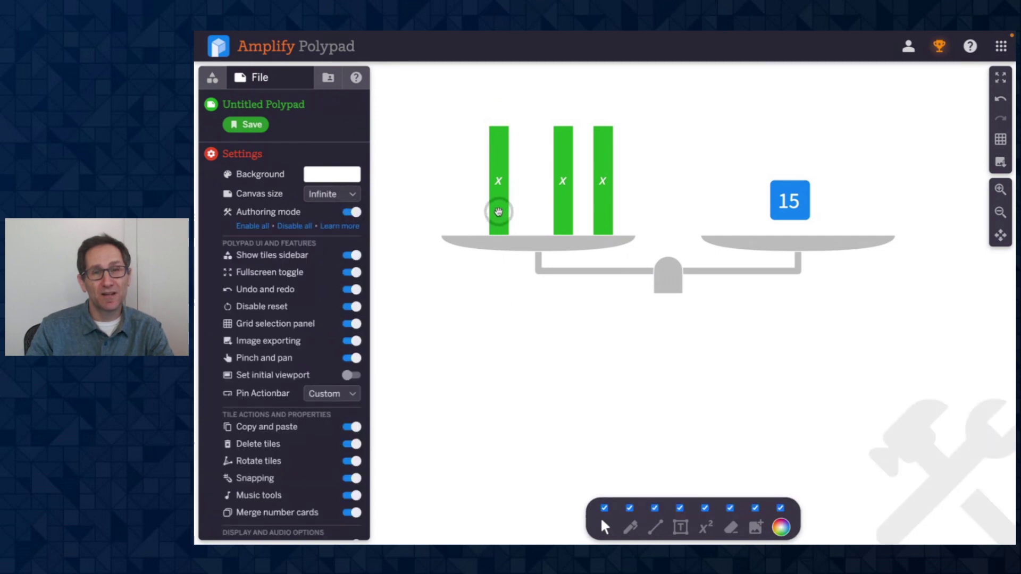
pyautogui.click(498, 213)
pyautogui.click(635, 257)
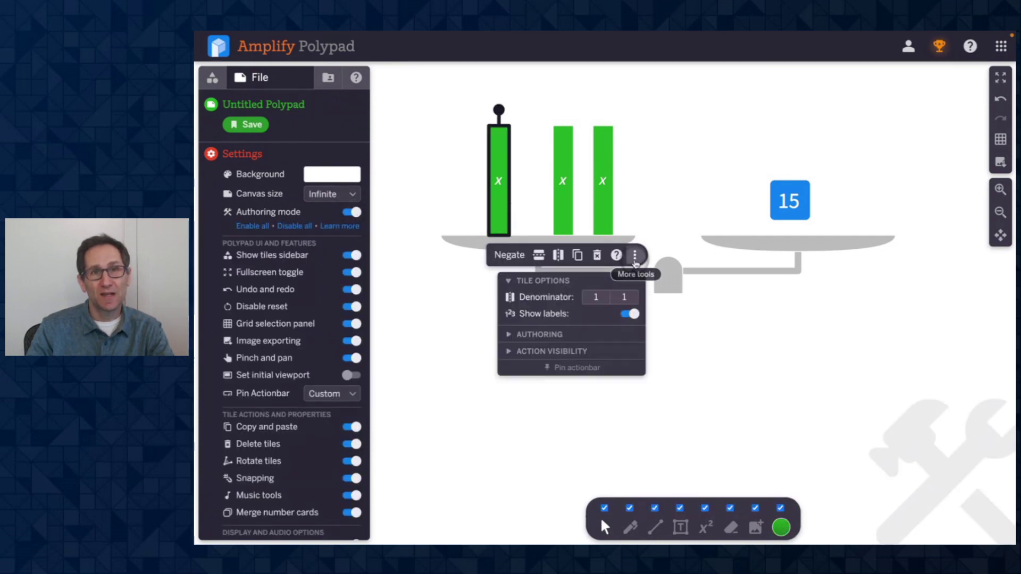
pyautogui.click(510, 334)
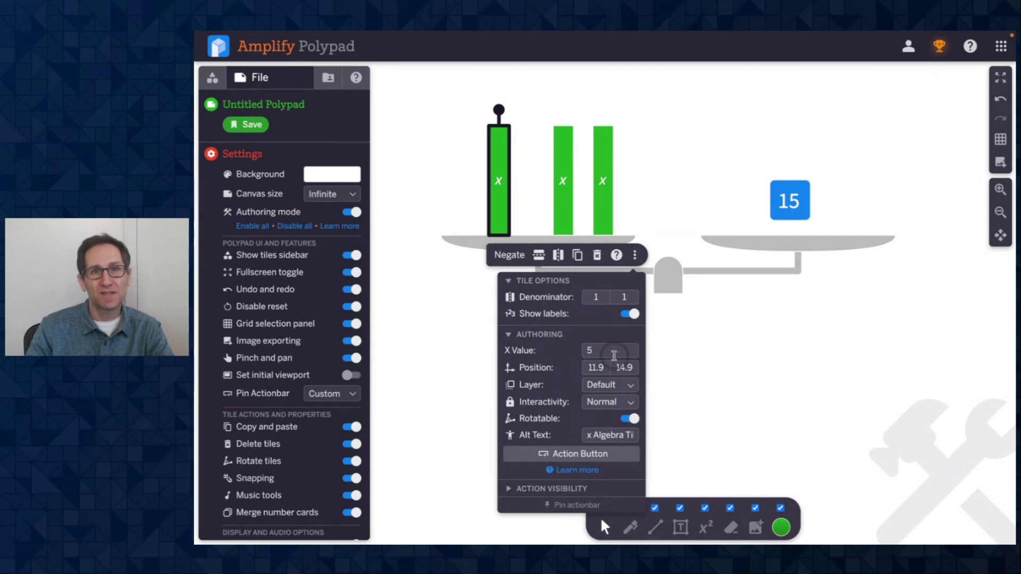
pyautogui.click(608, 351)
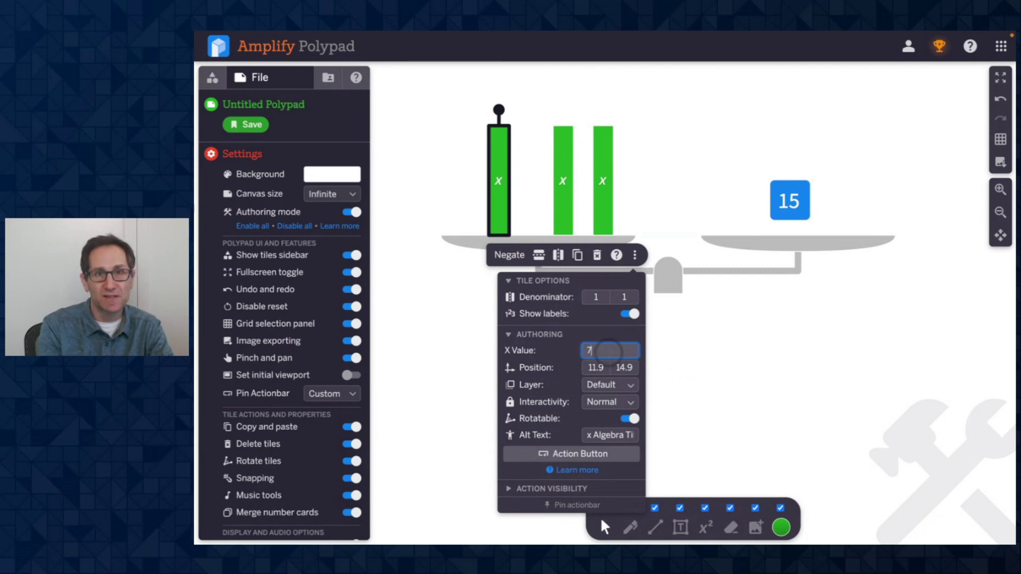
pyautogui.click(390, 355)
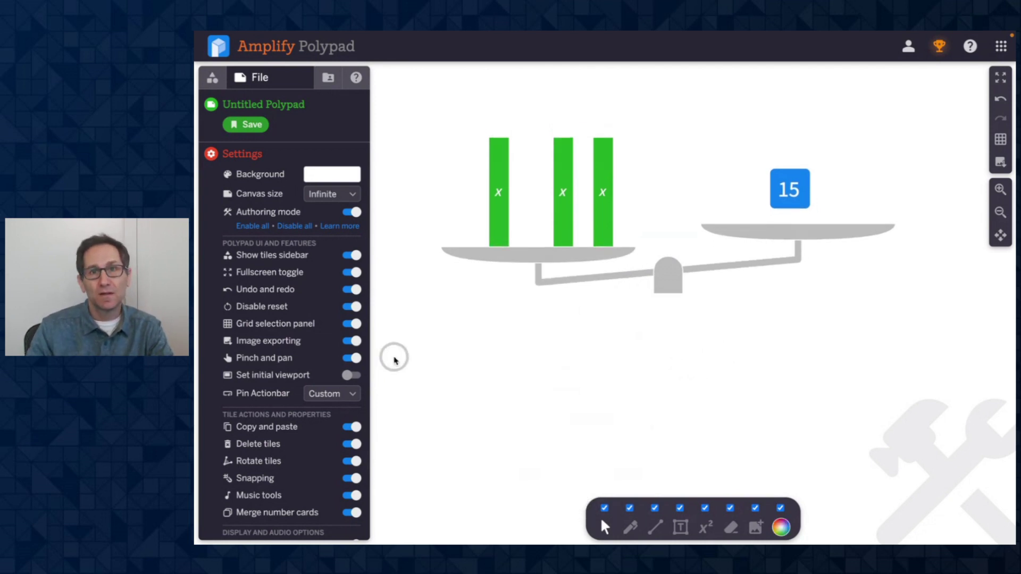
# - Check the X Value of the middle and third x tiles
pyautogui.click(570, 223)
pyautogui.click(699, 267)
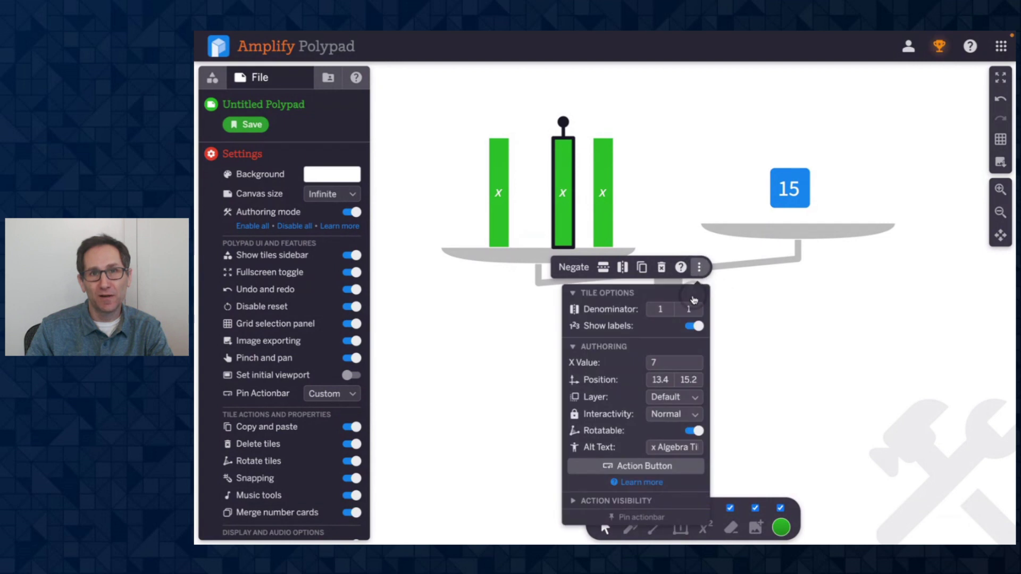
pyautogui.click(629, 190)
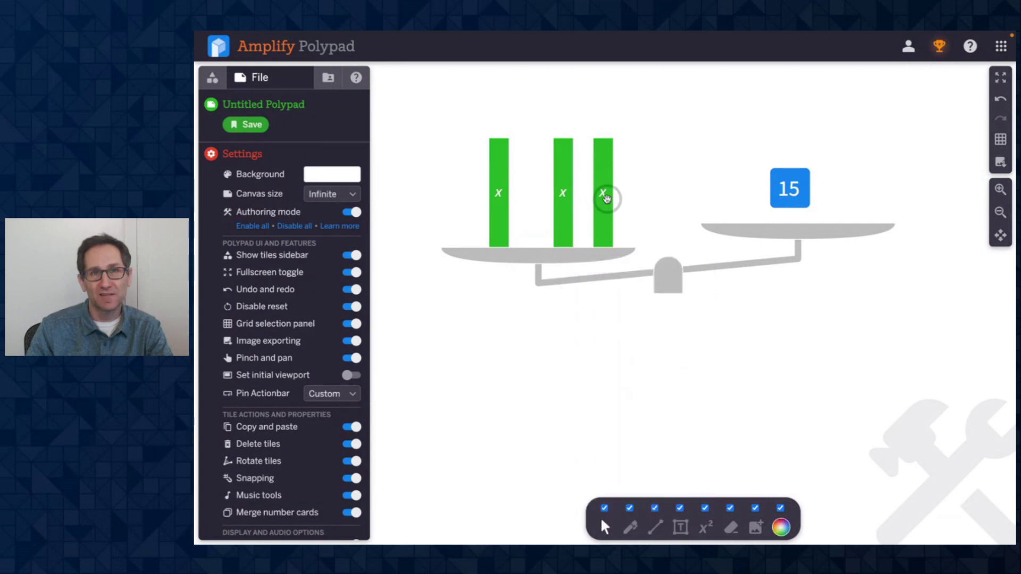
pyautogui.click(605, 196)
pyautogui.click(739, 267)
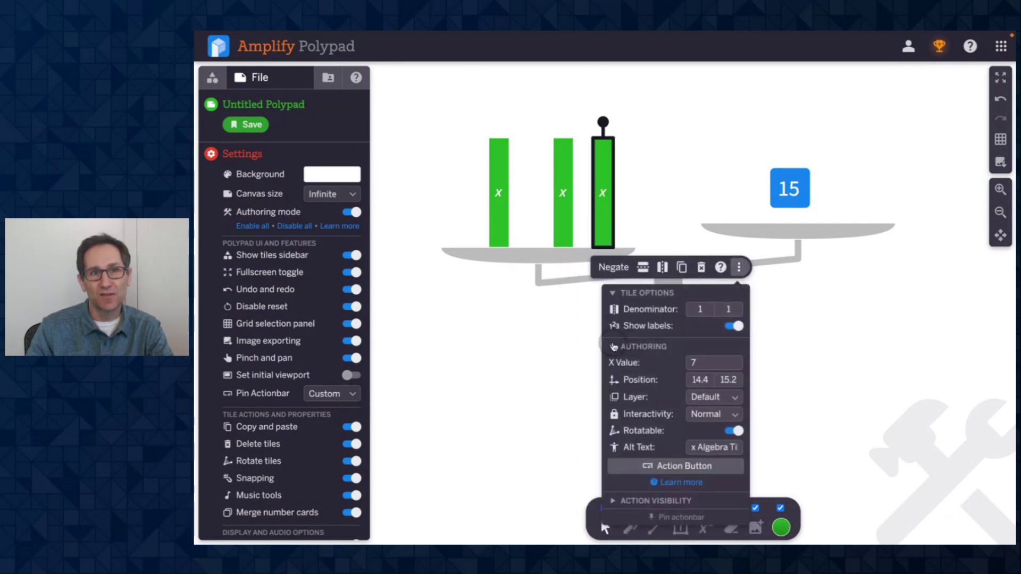
pyautogui.click(471, 365)
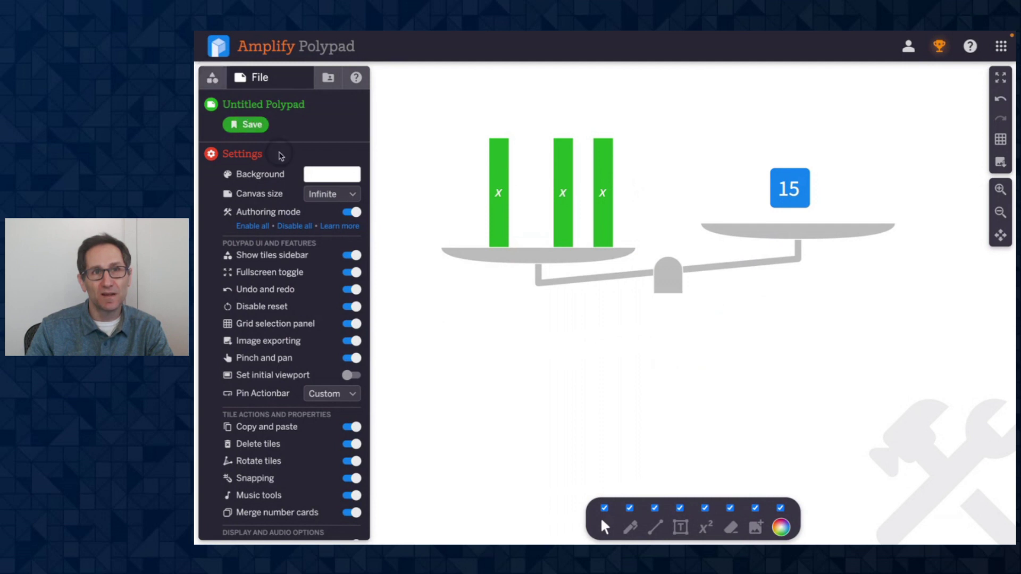
# - Place an x tile from Algebra below the scale's left pan
pyautogui.click(212, 81)
pyautogui.scroll(-3, 264, 426)
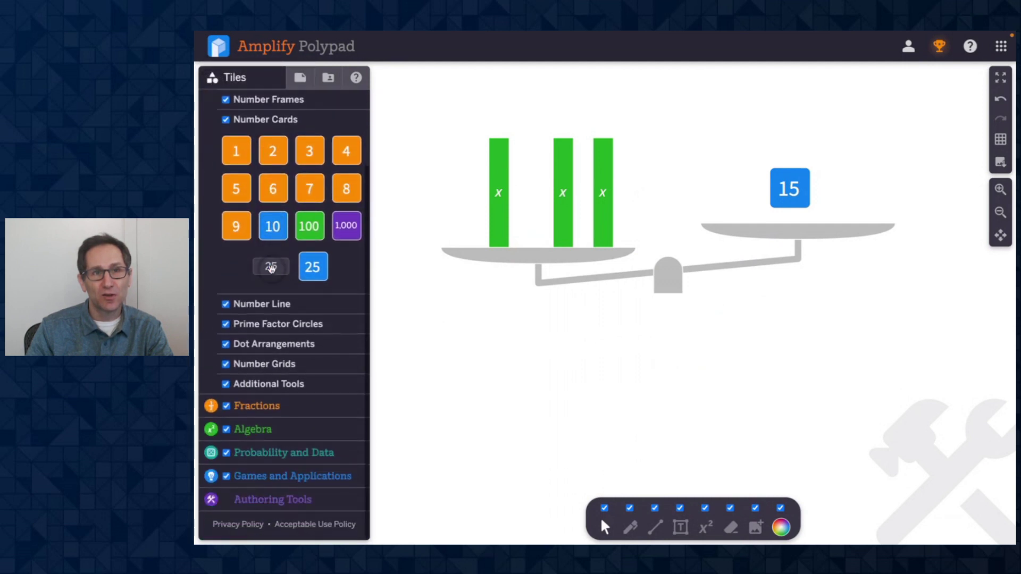
pyautogui.click(264, 429)
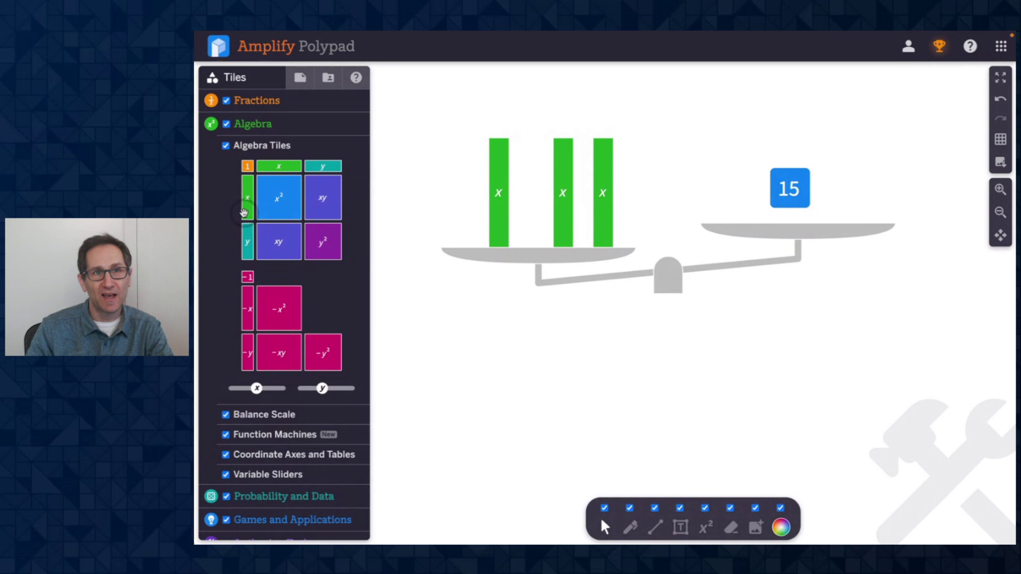
pyautogui.moveTo(245, 213); pyautogui.dragTo(436, 352)
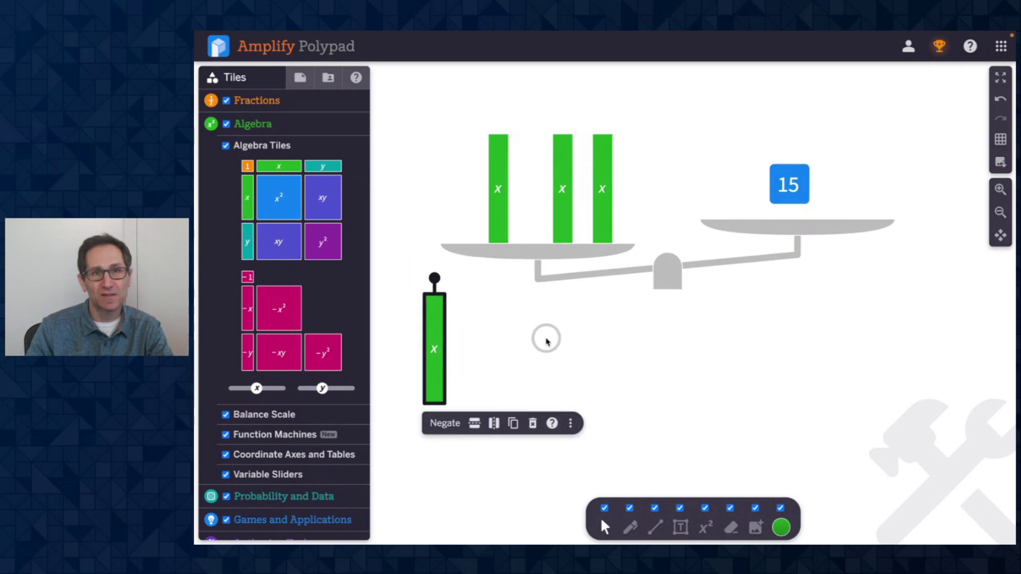
pyautogui.click(571, 423)
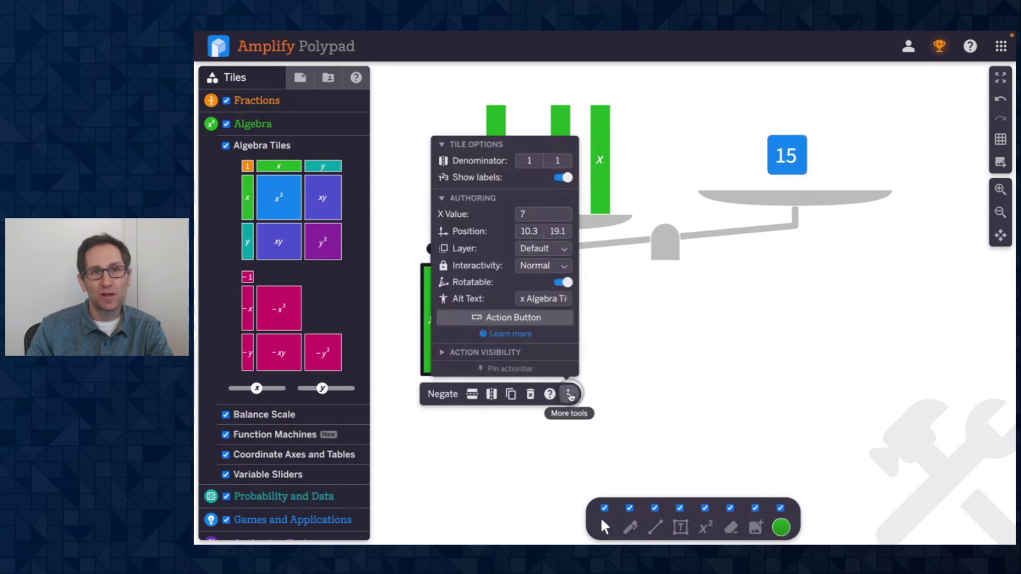
pyautogui.click(664, 370)
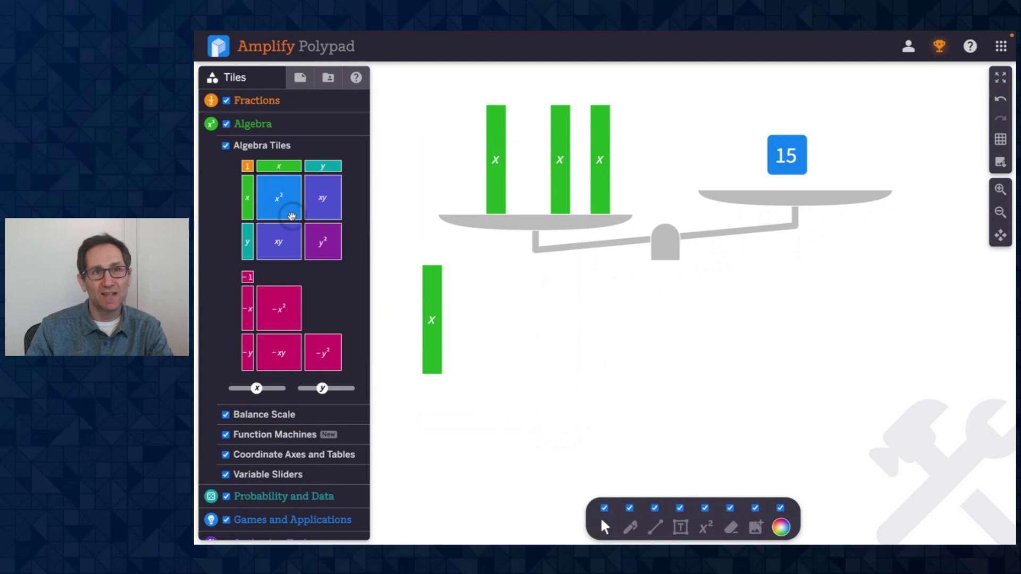
# - Place an x² tile below the scale and look at its options
pyautogui.moveTo(275, 197); pyautogui.dragTo(617, 343)
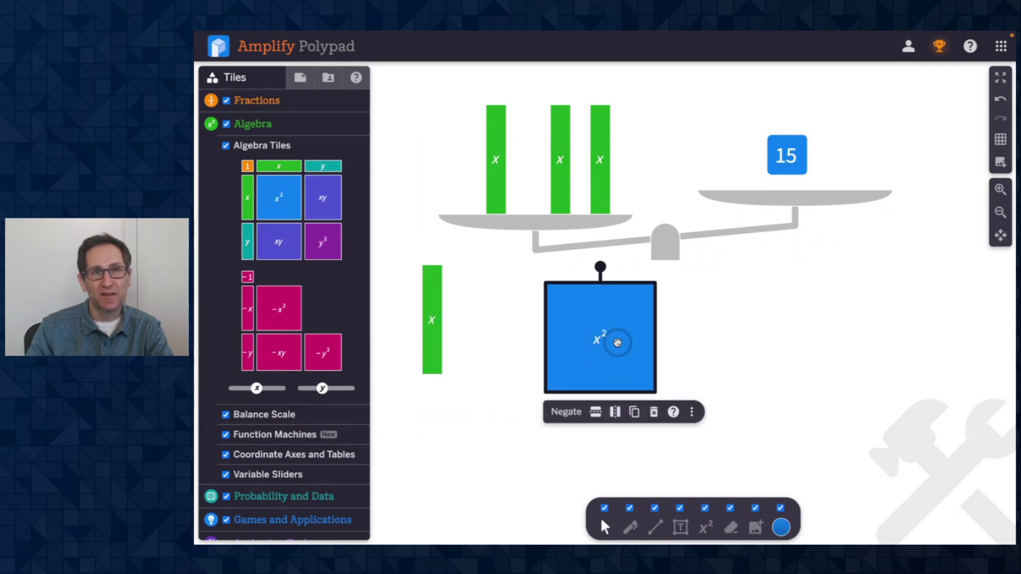
pyautogui.click(691, 412)
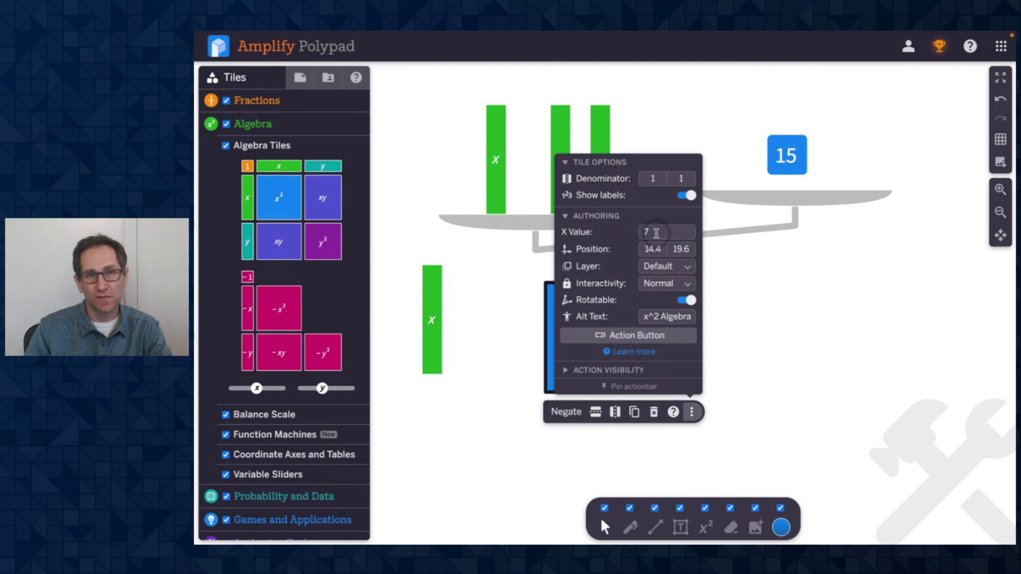
pyautogui.click(492, 400)
pyautogui.click(581, 346)
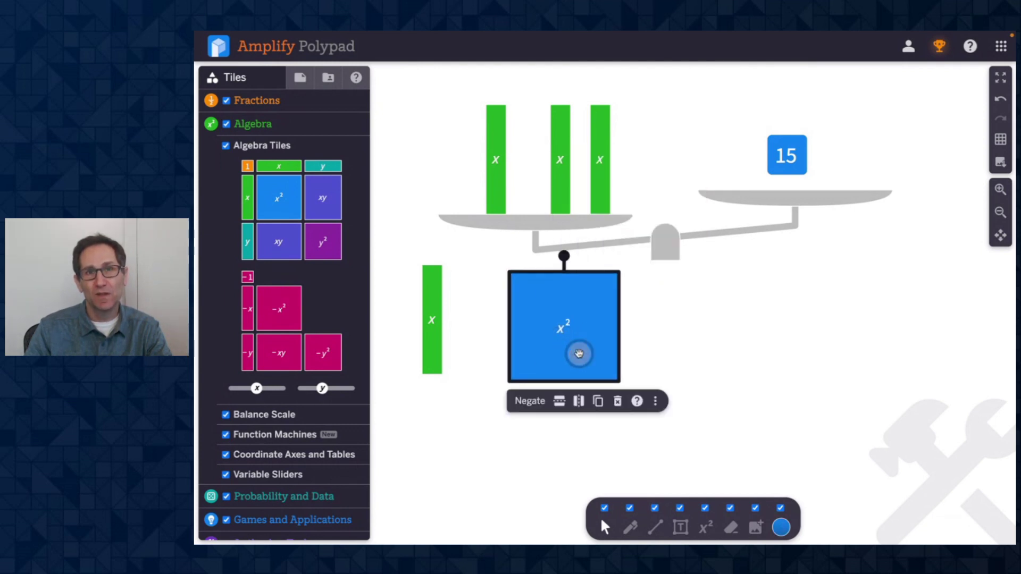
pyautogui.click(655, 401)
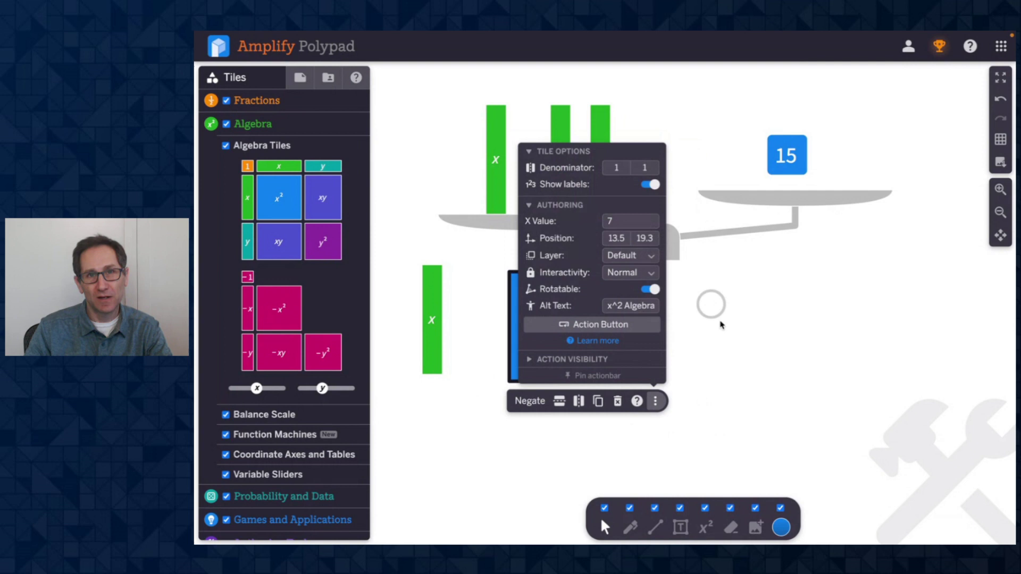
pyautogui.click(730, 333)
# - Lift the 15 card off the right pan and turn authoring mode off
pyautogui.moveTo(785, 168); pyautogui.dragTo(762, 269)
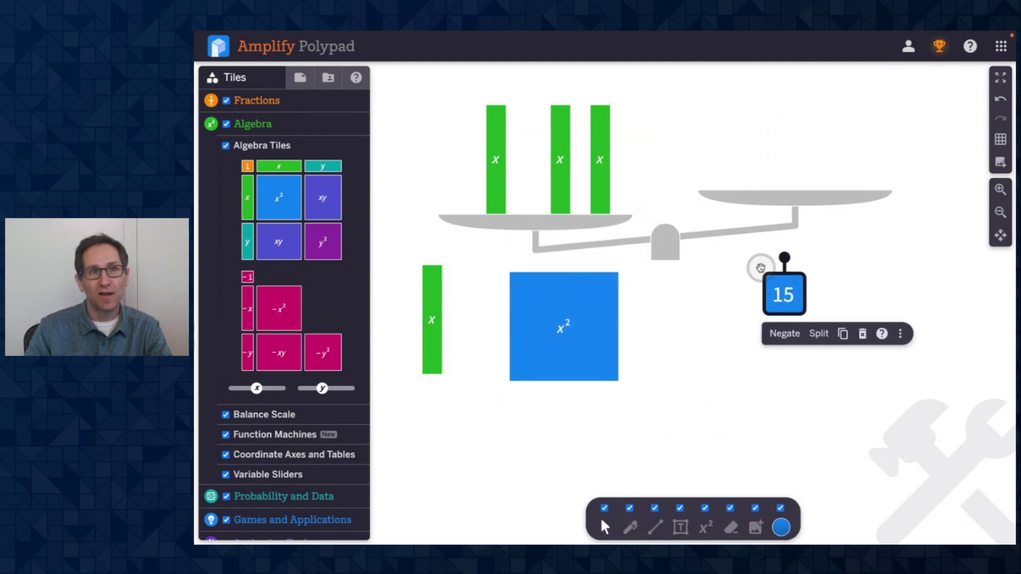
pyautogui.click(300, 78)
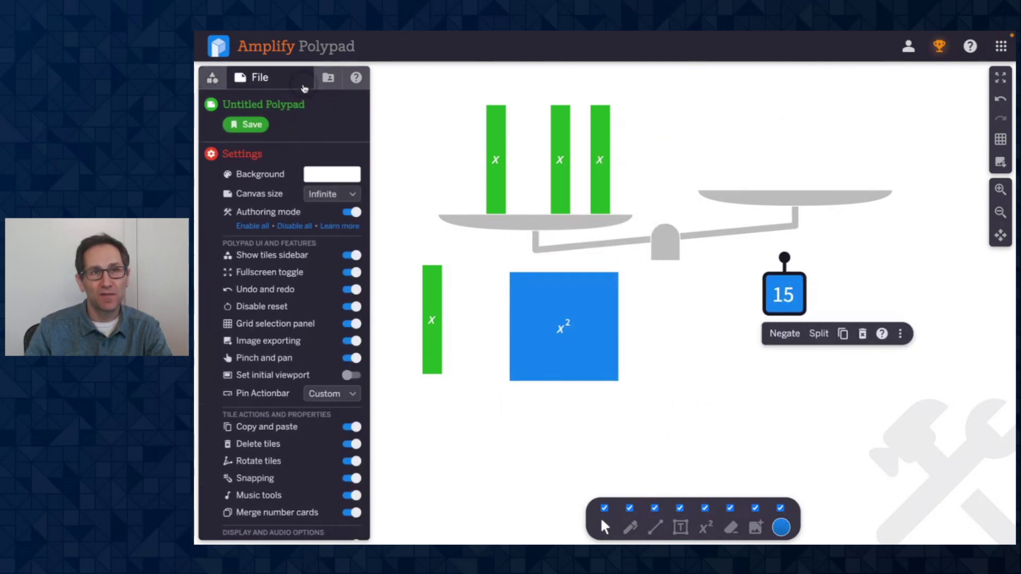
pyautogui.click(351, 211)
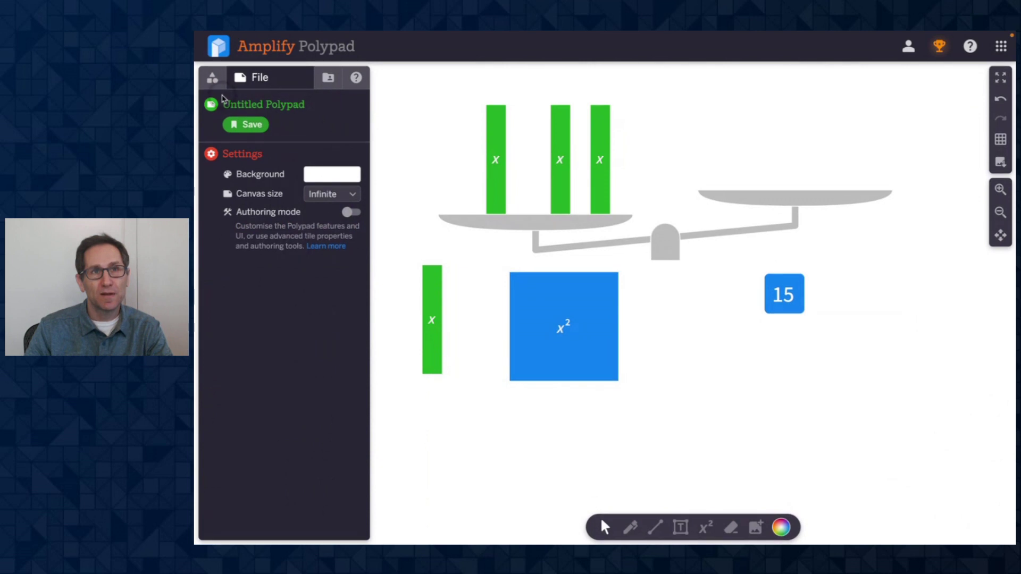
# - Make a 21 number card and put it on the right pan
pyautogui.click(212, 78)
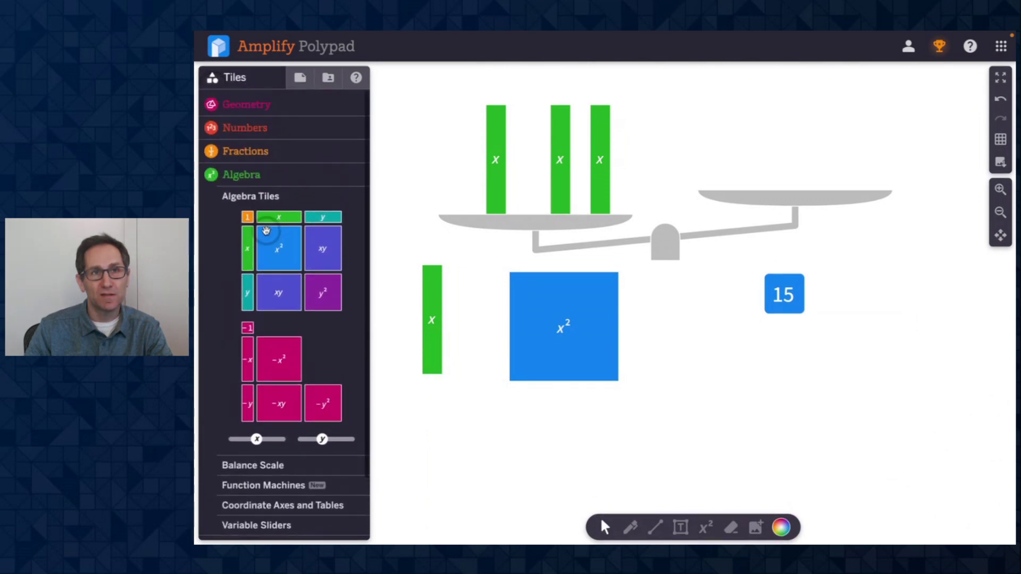
pyautogui.click(264, 133)
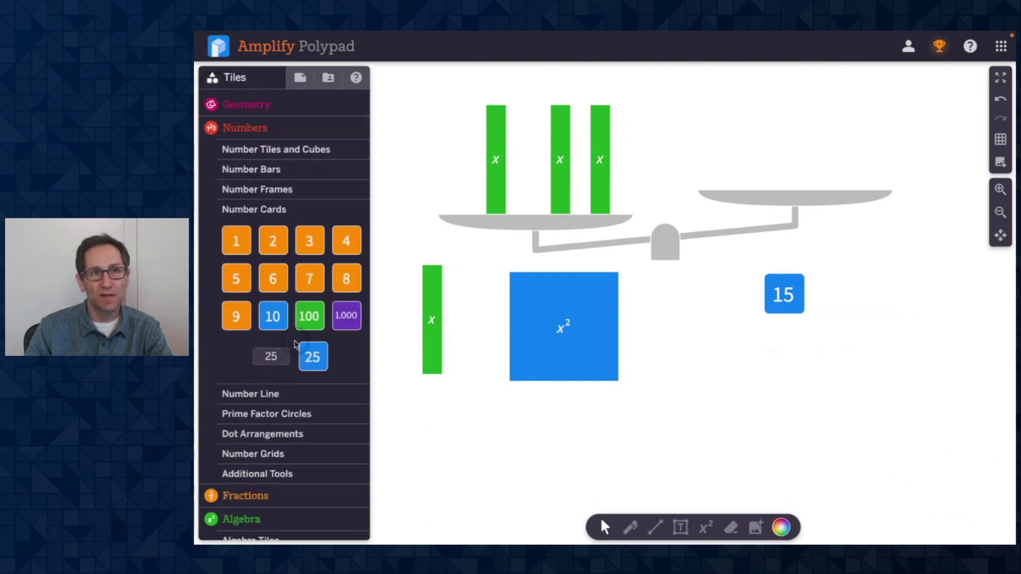
pyautogui.click(285, 354)
pyautogui.press('BackSpace')
pyautogui.write('1')
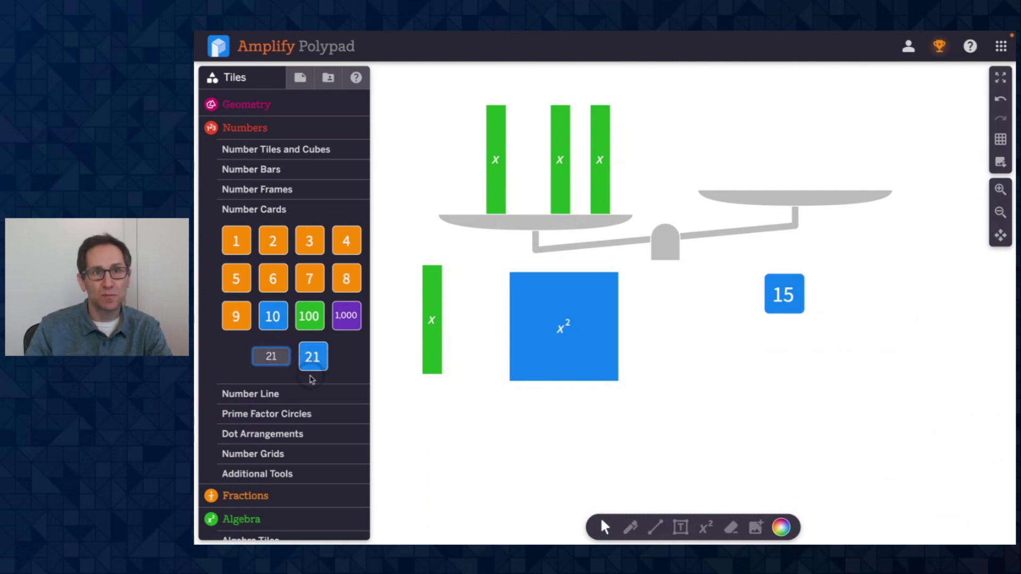
pyautogui.moveTo(312, 357); pyautogui.dragTo(524, 290)
pyautogui.moveTo(626, 254); pyautogui.dragTo(759, 168)
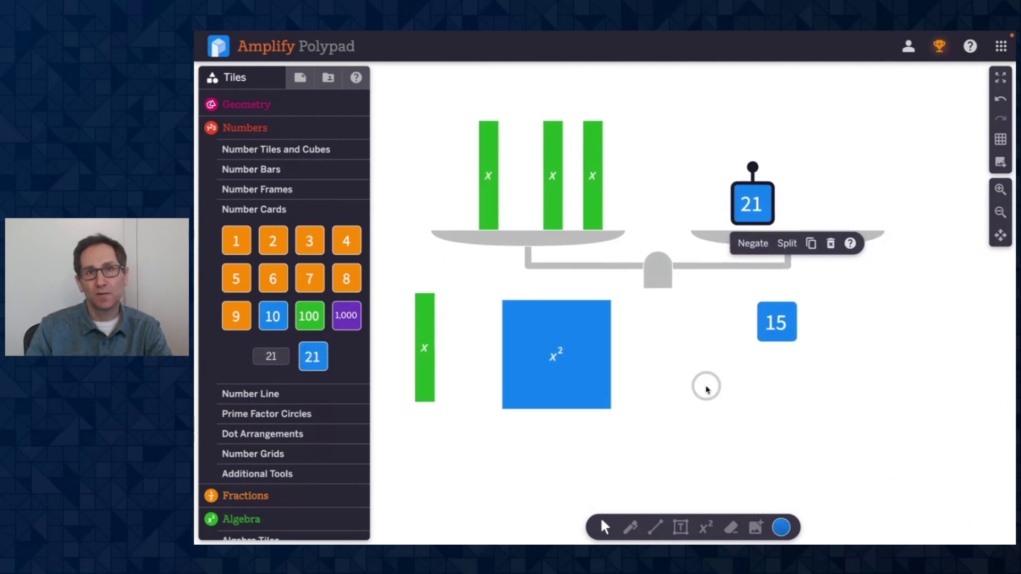
# - Move the x tiles off, set x² on the left pan and a 49 card on the right
pyautogui.moveTo(468, 143); pyautogui.dragTo(910, 425)
pyautogui.moveTo(588, 365); pyautogui.dragTo(560, 175)
pyautogui.doubleClick(286, 362)
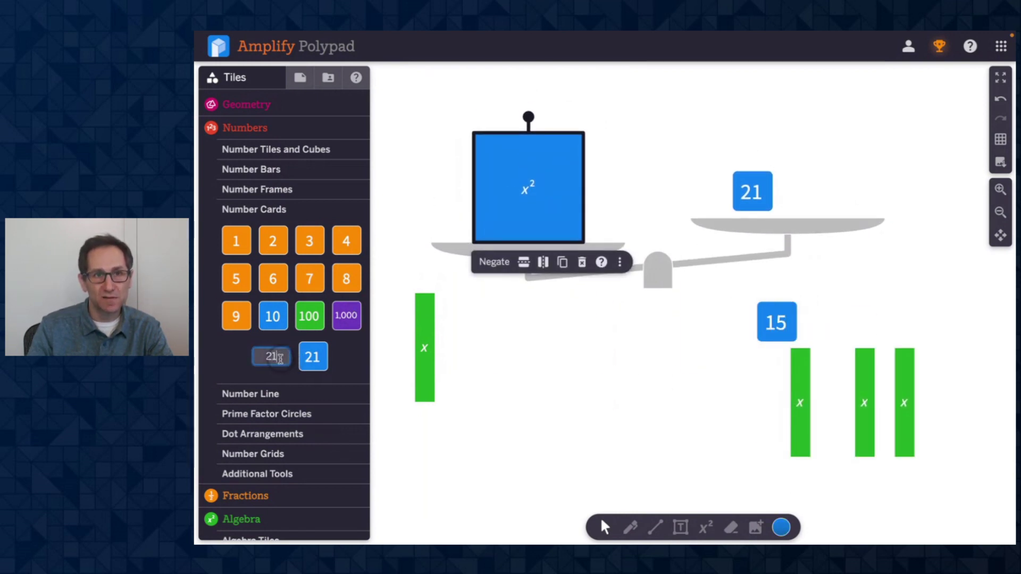
pyautogui.press('BackSpace')
pyautogui.write('49')
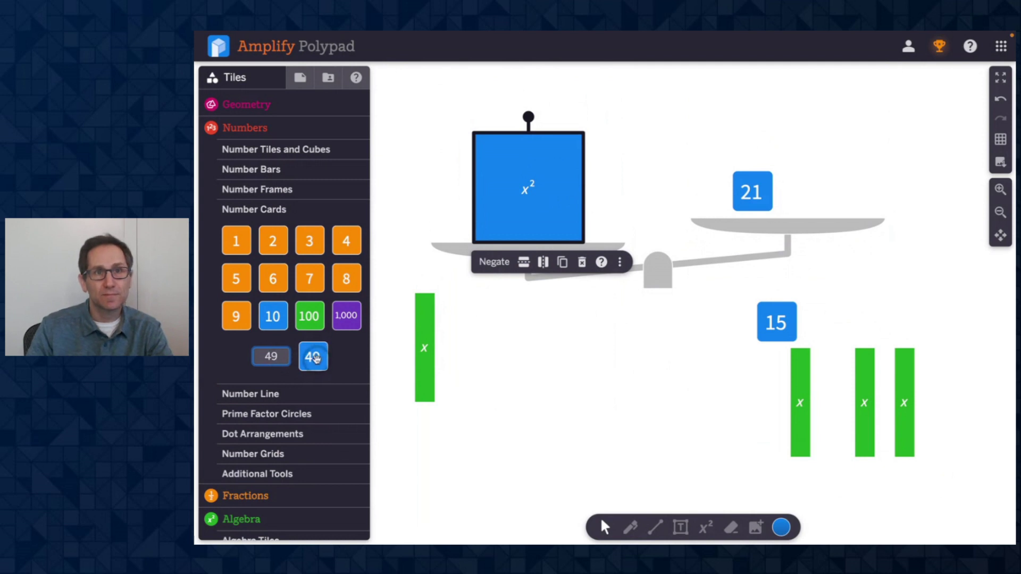
pyautogui.moveTo(313, 358); pyautogui.dragTo(651, 356)
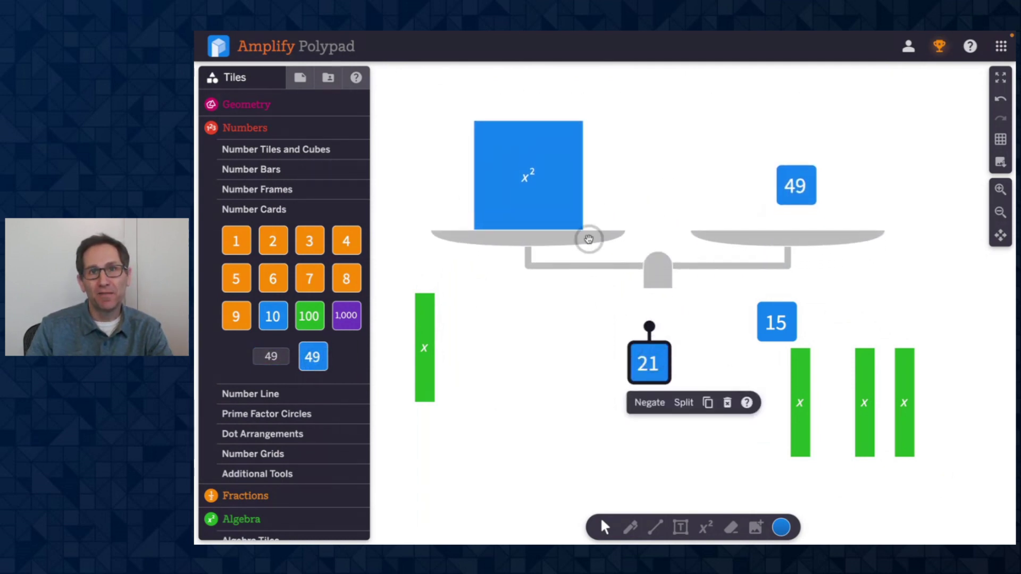
pyautogui.click(560, 213)
# - Turn on authoring mode and edit the x value in the x² tile's options
pyautogui.click(300, 77)
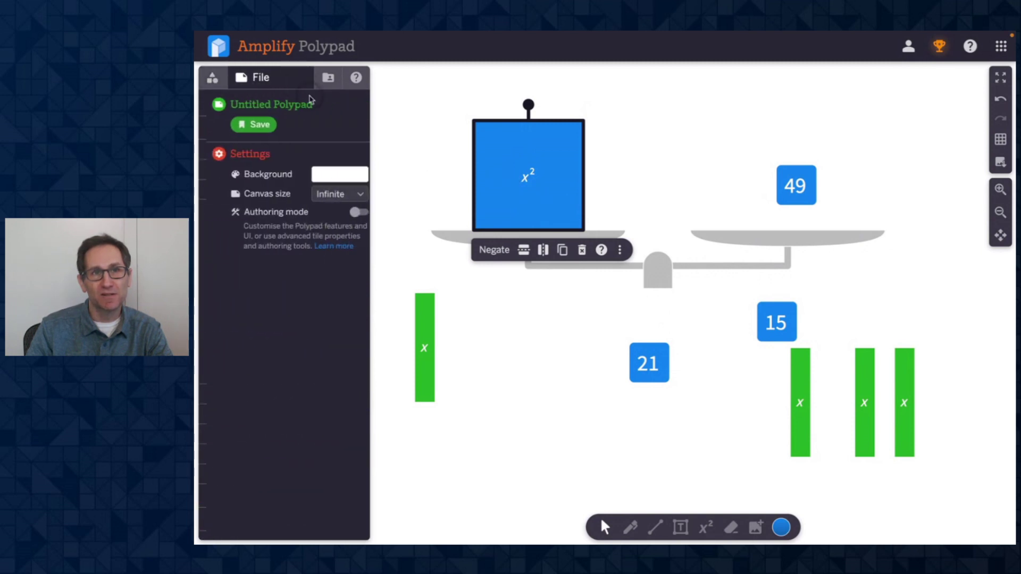
pyautogui.click(353, 212)
pyautogui.click(506, 194)
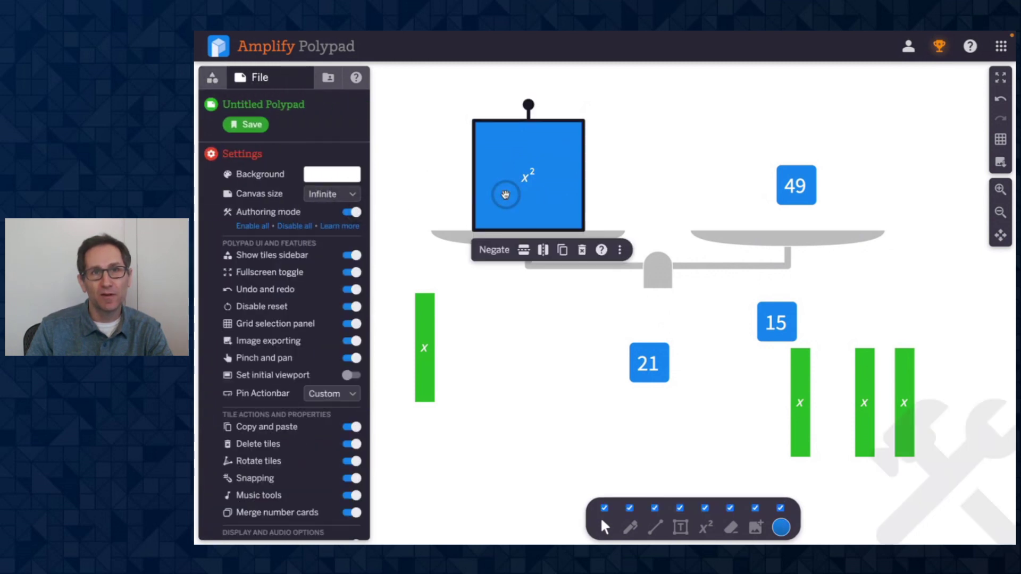
pyautogui.click(621, 249)
pyautogui.click(597, 348)
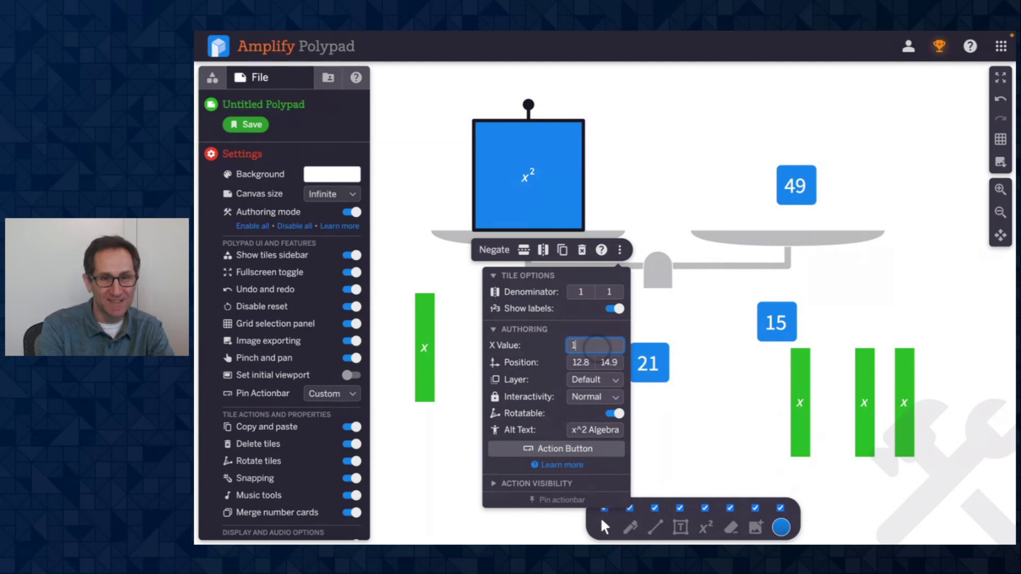
pyautogui.click(711, 437)
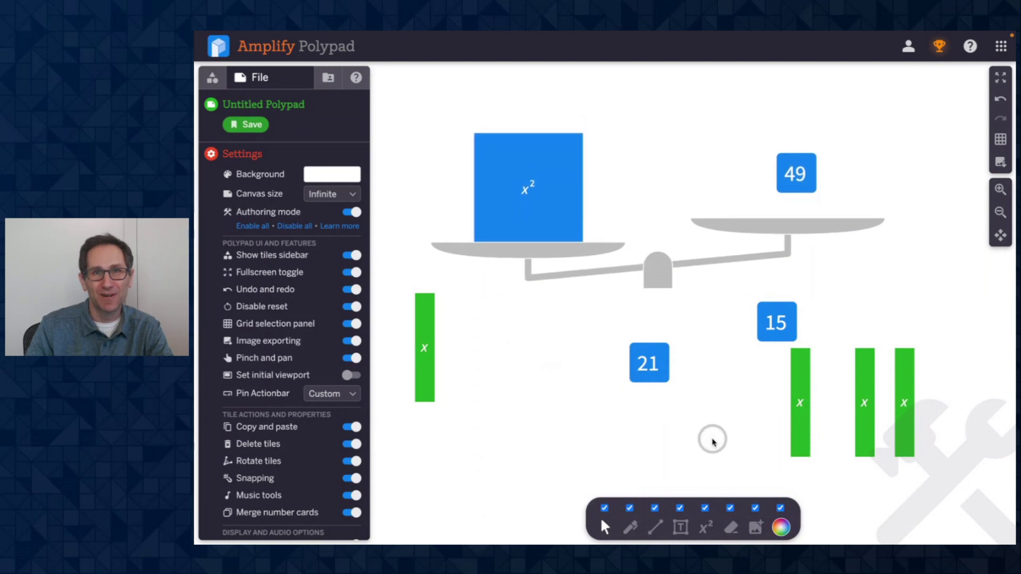
# - Swap x² for an x tile on the left pan and 49 for the 15 card on the right
pyautogui.moveTo(520, 156); pyautogui.dragTo(532, 376)
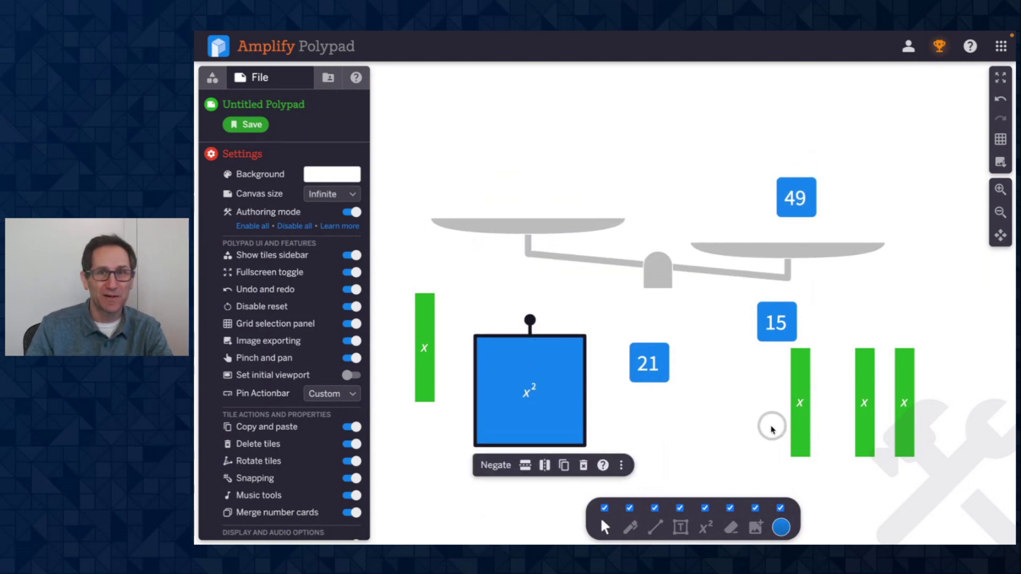
pyautogui.moveTo(803, 431); pyautogui.dragTo(524, 185)
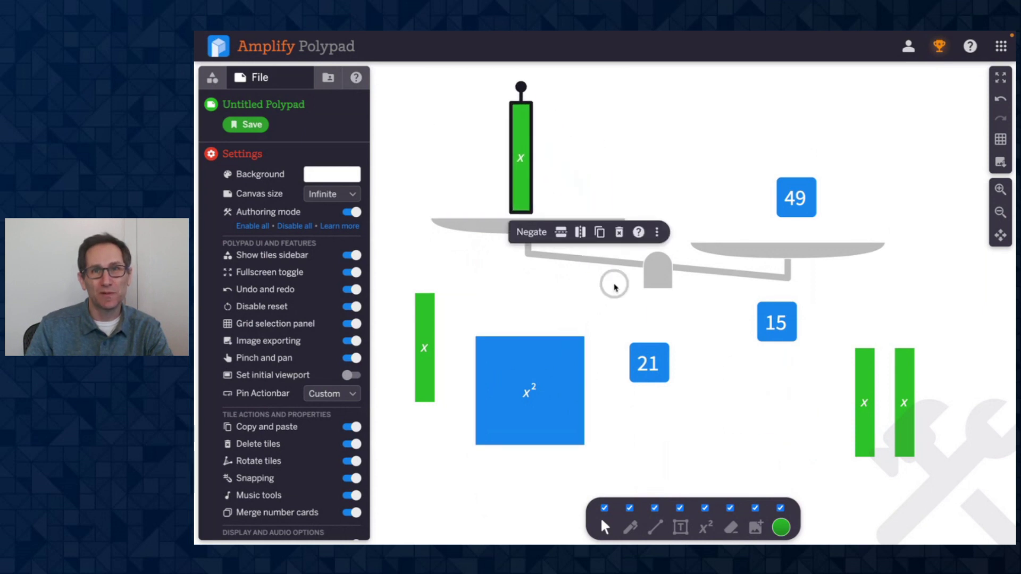
pyautogui.moveTo(797, 210); pyautogui.dragTo(761, 394)
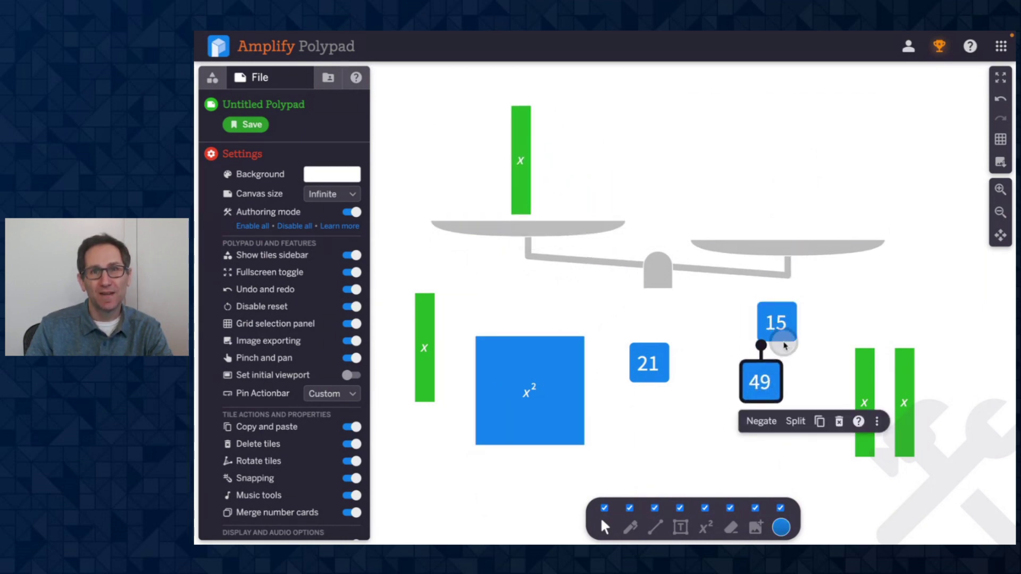
pyautogui.click(785, 333)
pyautogui.moveTo(784, 333); pyautogui.dragTo(795, 183)
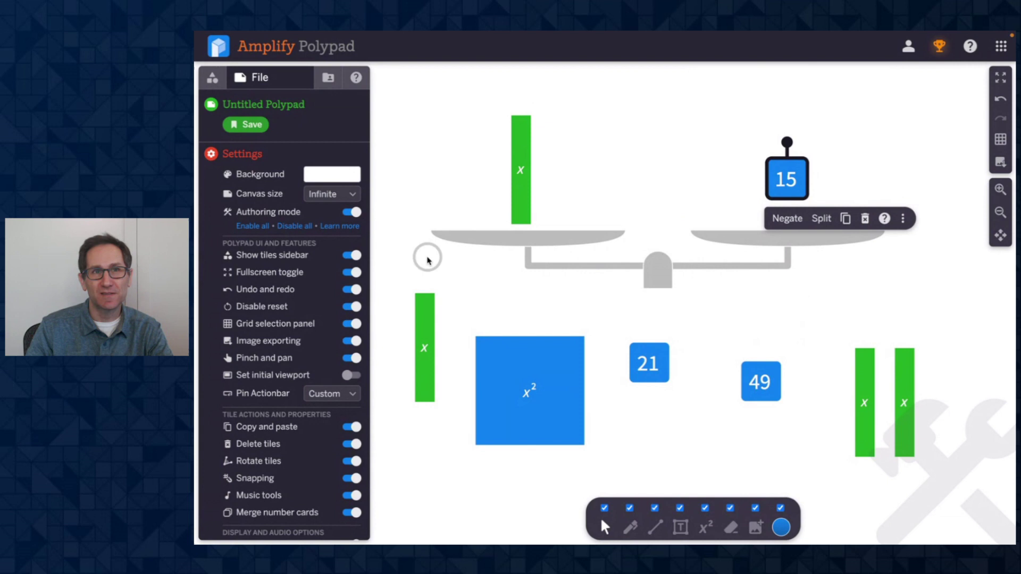
# - Drag an orange star weight from the Balance Scale tiles onto the canvas
pyautogui.click(213, 78)
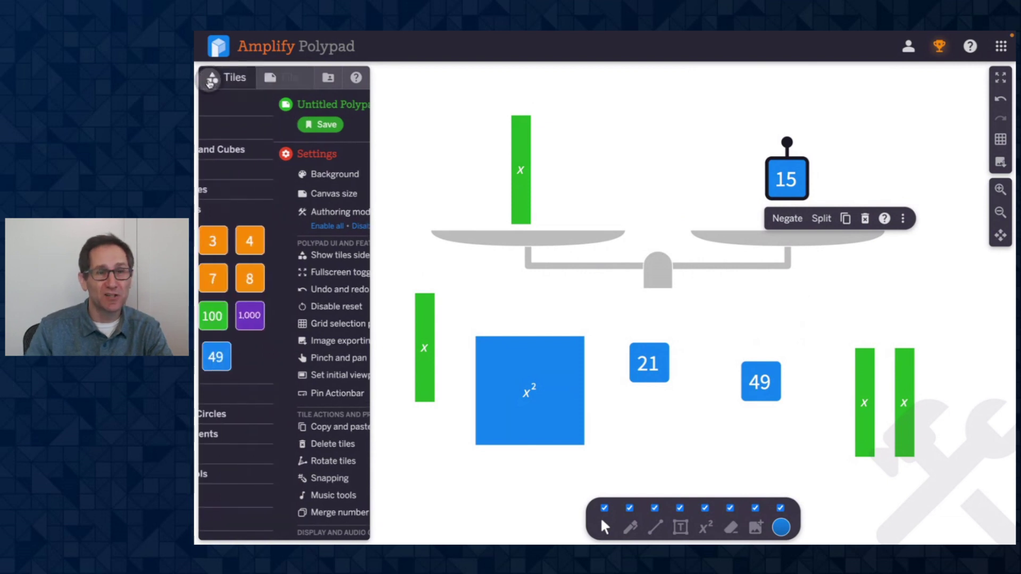
pyautogui.scroll(-5, 242, 400)
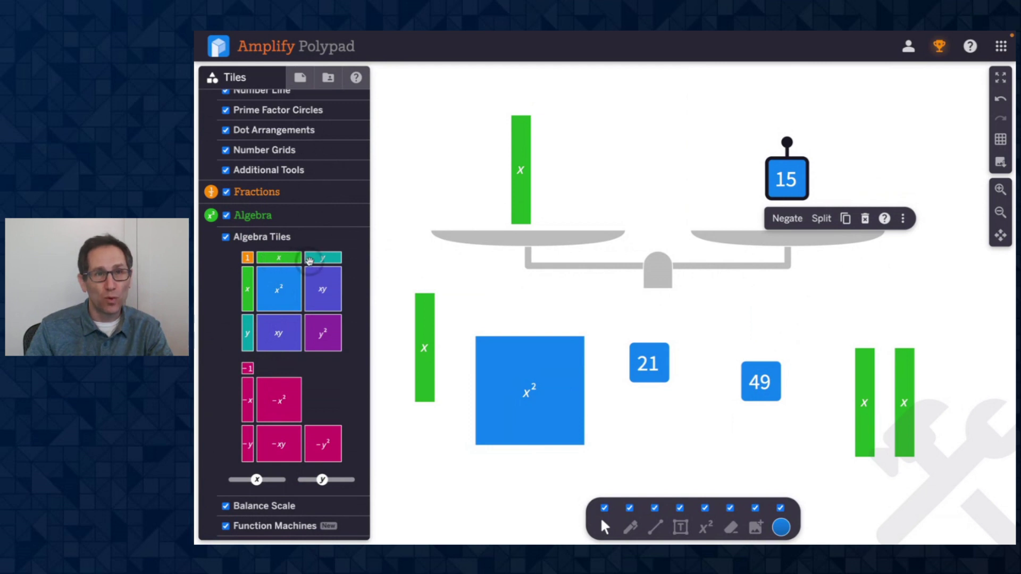
pyautogui.scroll(-4, 272, 372)
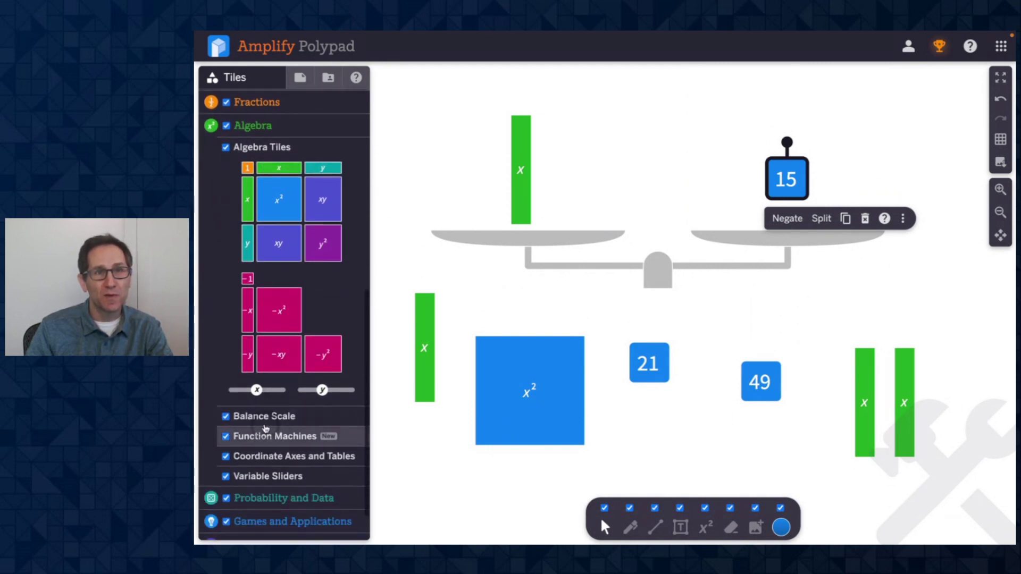
pyautogui.click(265, 422)
pyautogui.scroll(-2, 265, 427)
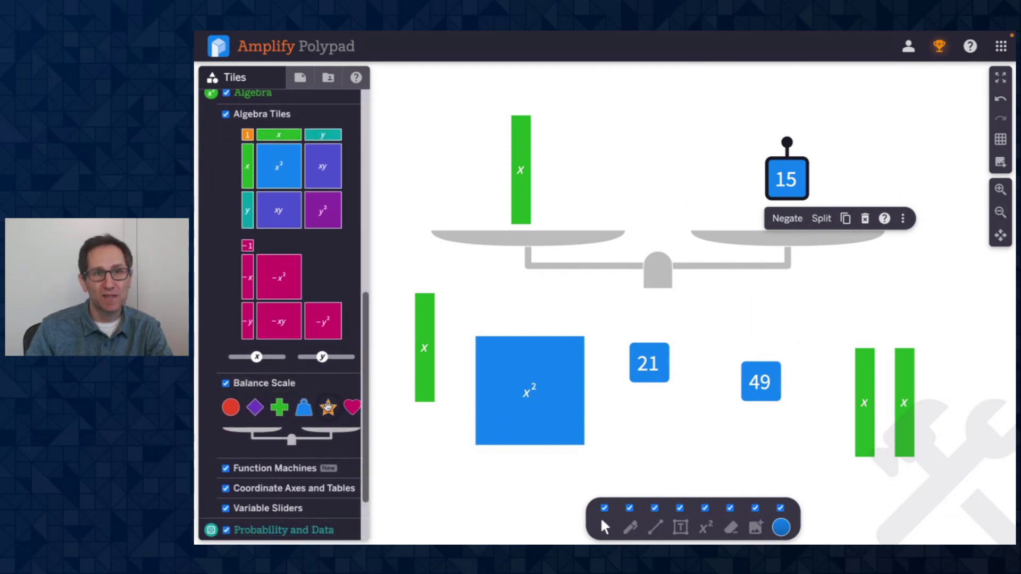
pyautogui.moveTo(329, 407); pyautogui.dragTo(712, 311)
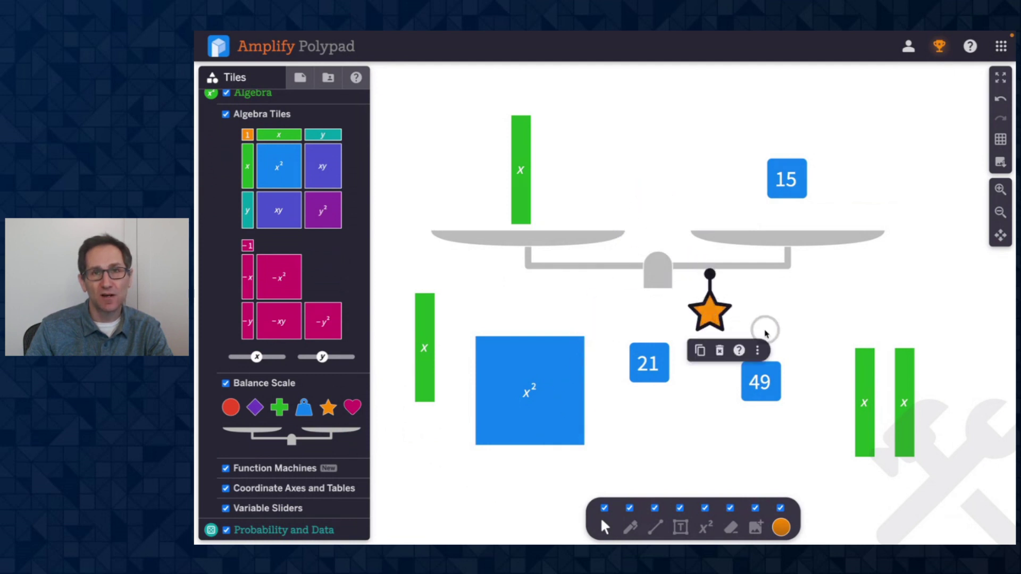
# - Set the star's Tile Weight to 21 and take the x tile off the left pan
pyautogui.scroll(-1, 784, 312)
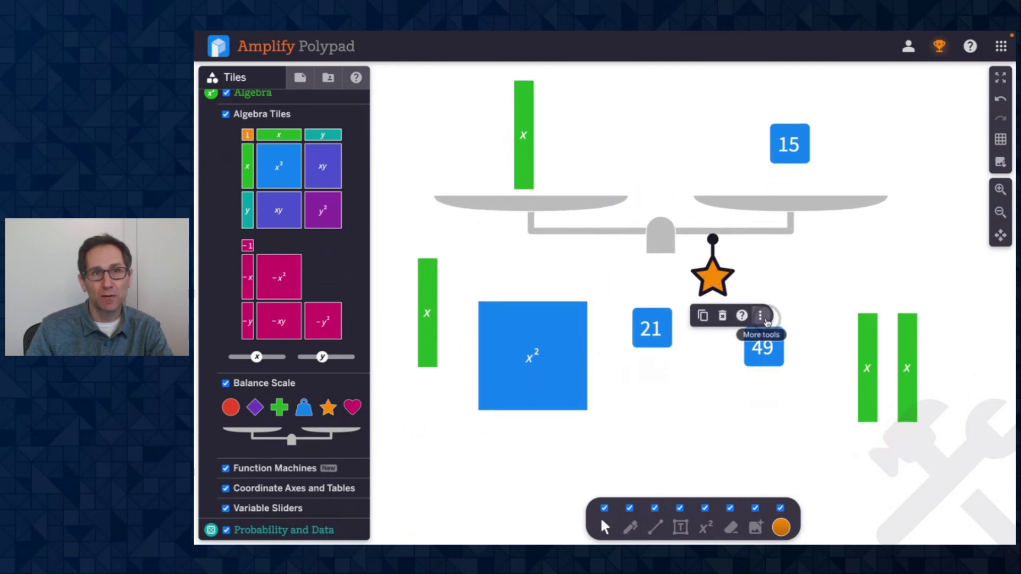
pyautogui.click(760, 316)
pyautogui.scroll(-1, 756, 399)
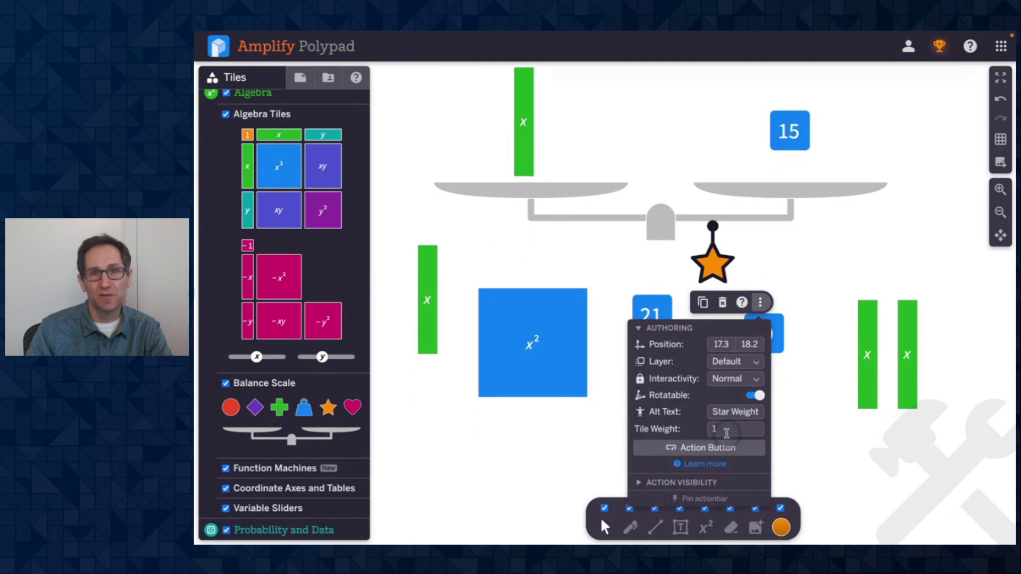
pyautogui.click(721, 429)
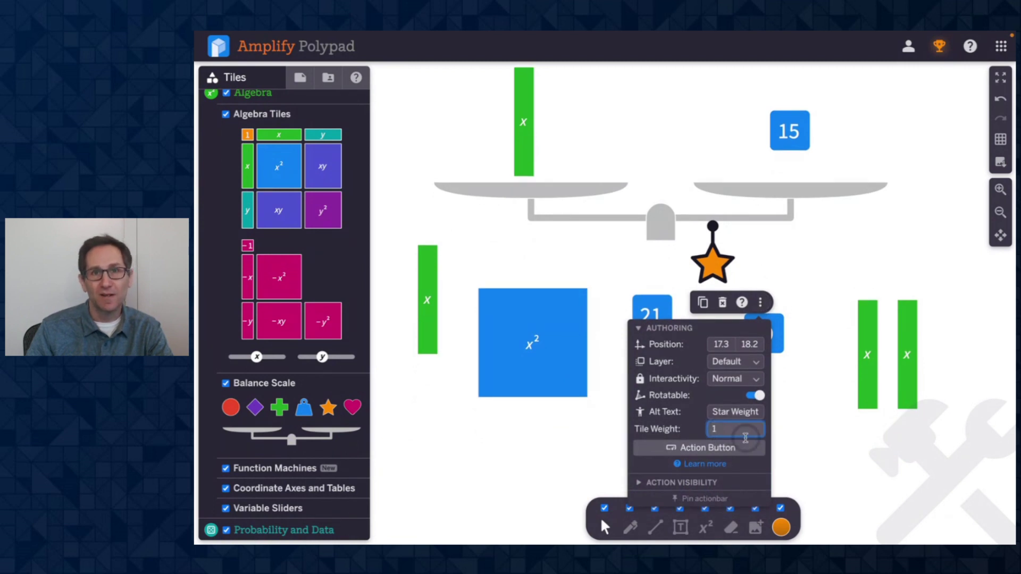
pyautogui.write('2')
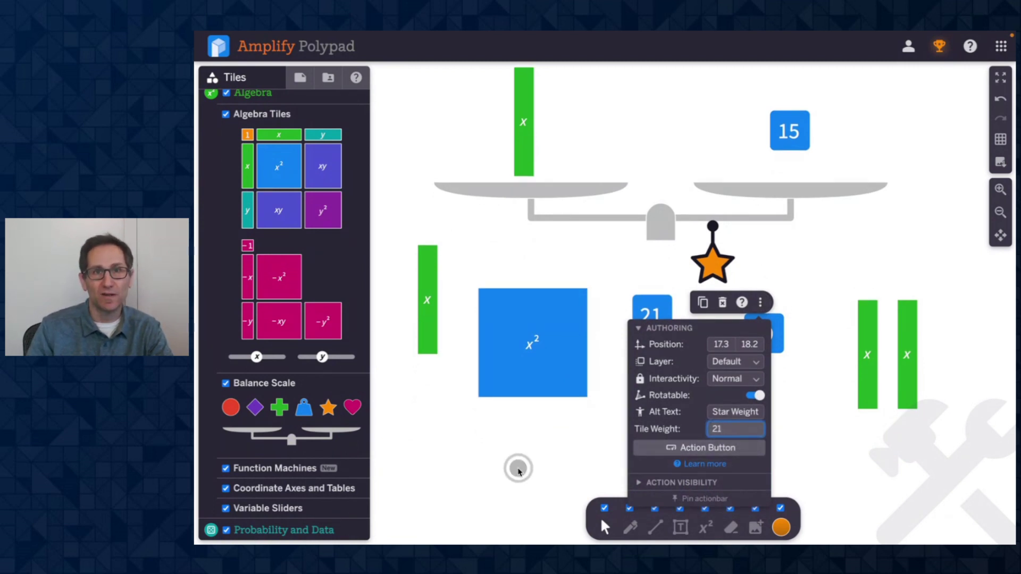
pyautogui.click(520, 467)
pyautogui.moveTo(511, 153); pyautogui.dragTo(431, 452)
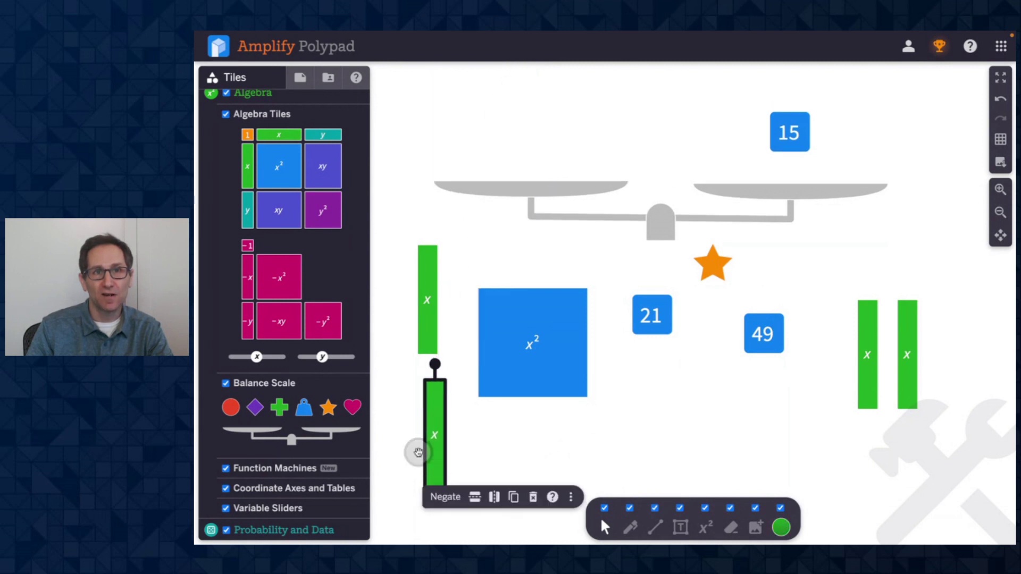
# - Balance a star on the left pan against the 21 card, set 15 aside, and disable authoring mode
pyautogui.moveTo(329, 408); pyautogui.dragTo(458, 172)
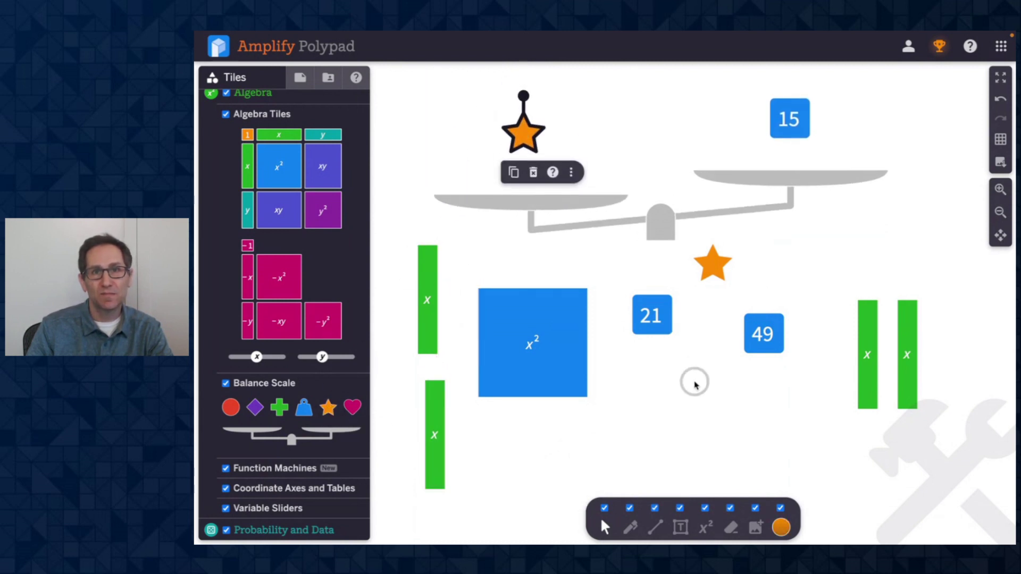
pyautogui.scroll(2, 695, 380)
pyautogui.moveTo(792, 144); pyautogui.dragTo(925, 284)
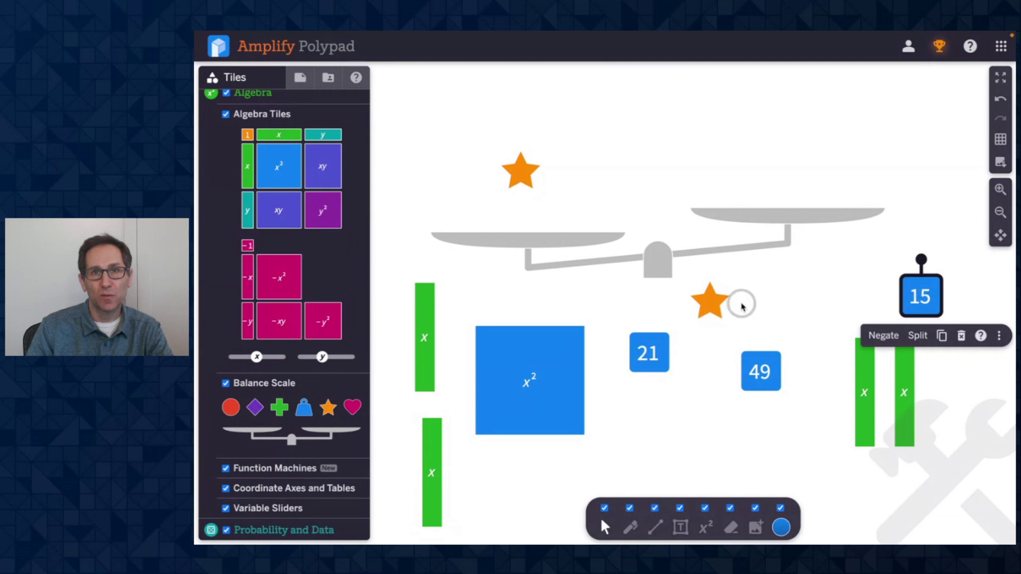
pyautogui.moveTo(715, 310); pyautogui.dragTo(715, 383)
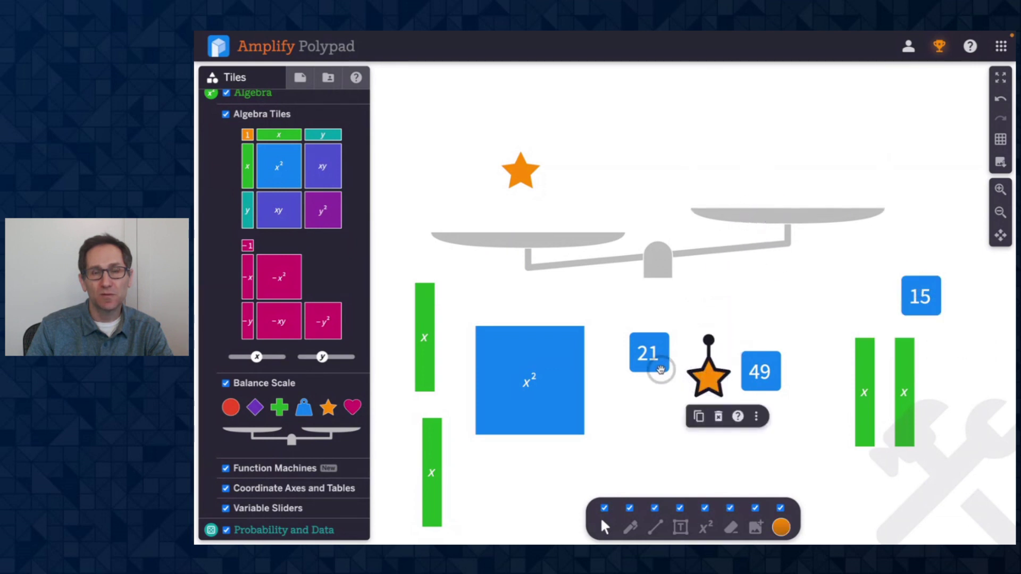
pyautogui.moveTo(662, 366); pyautogui.dragTo(788, 201)
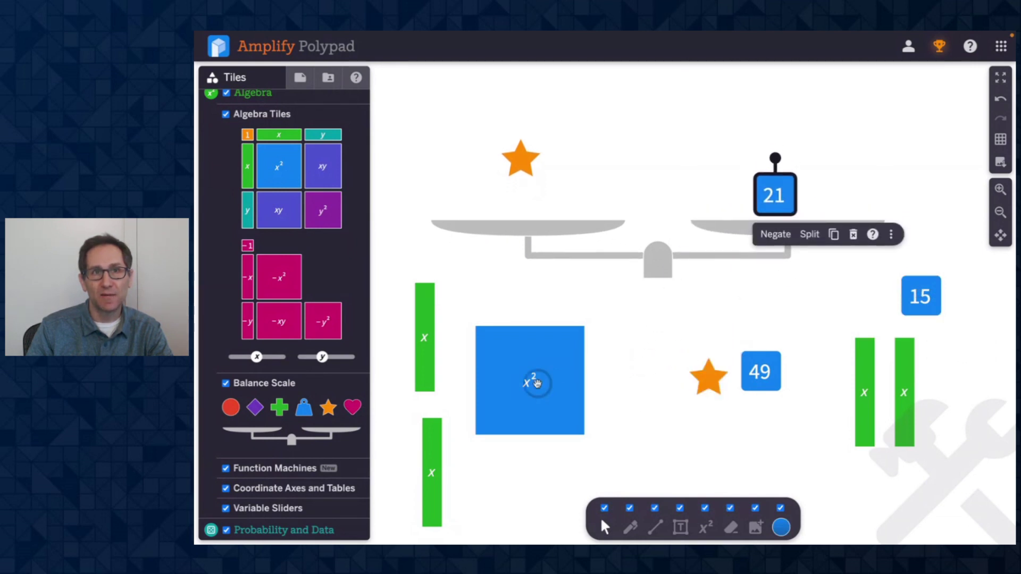
pyautogui.click(300, 76)
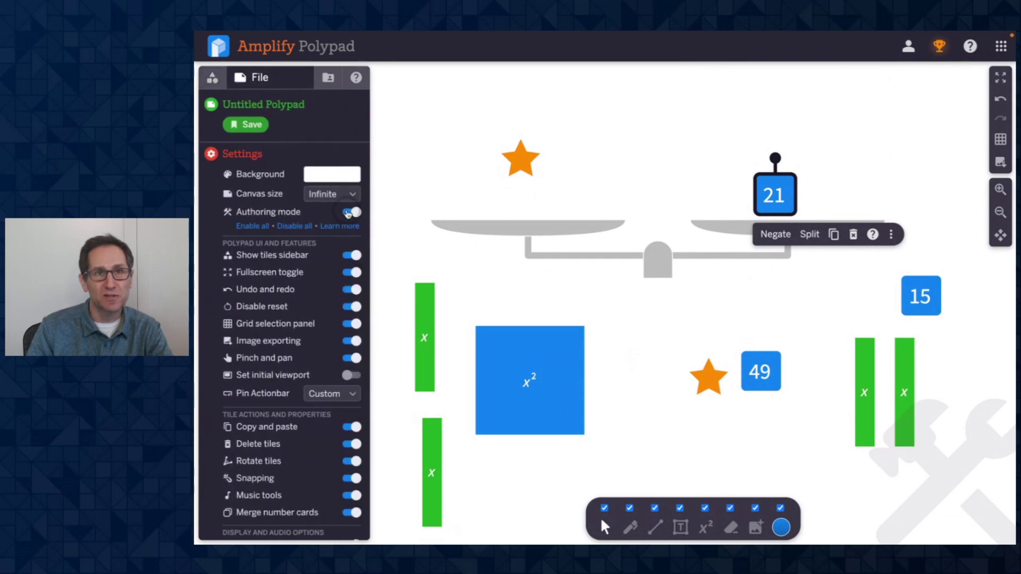
pyautogui.click(349, 213)
# - Put the upper star on the left pan, then drag a new Balance Scale onto empty canvas below
pyautogui.scroll(1, 492, 276)
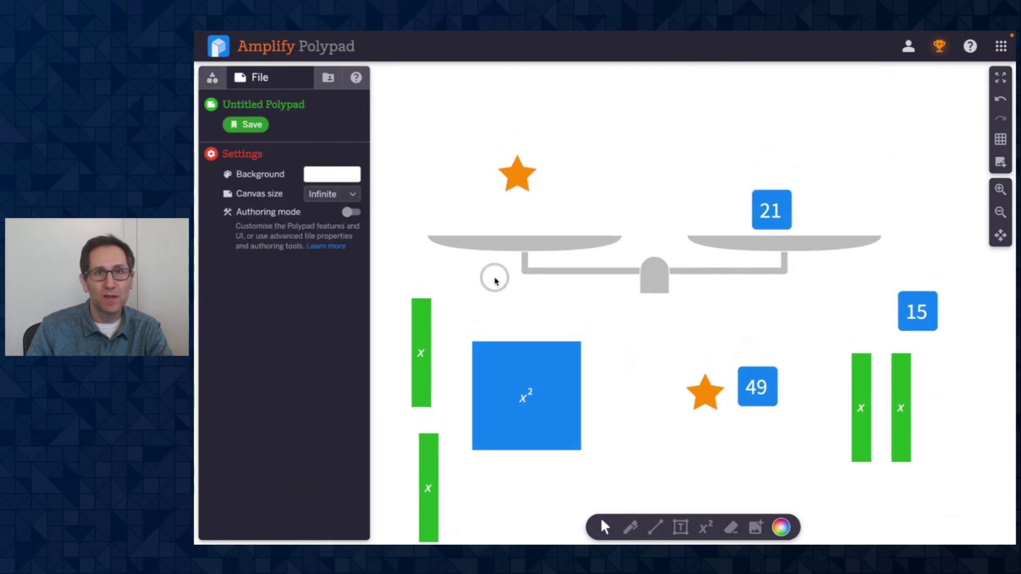
pyautogui.moveTo(529, 178); pyautogui.dragTo(544, 205)
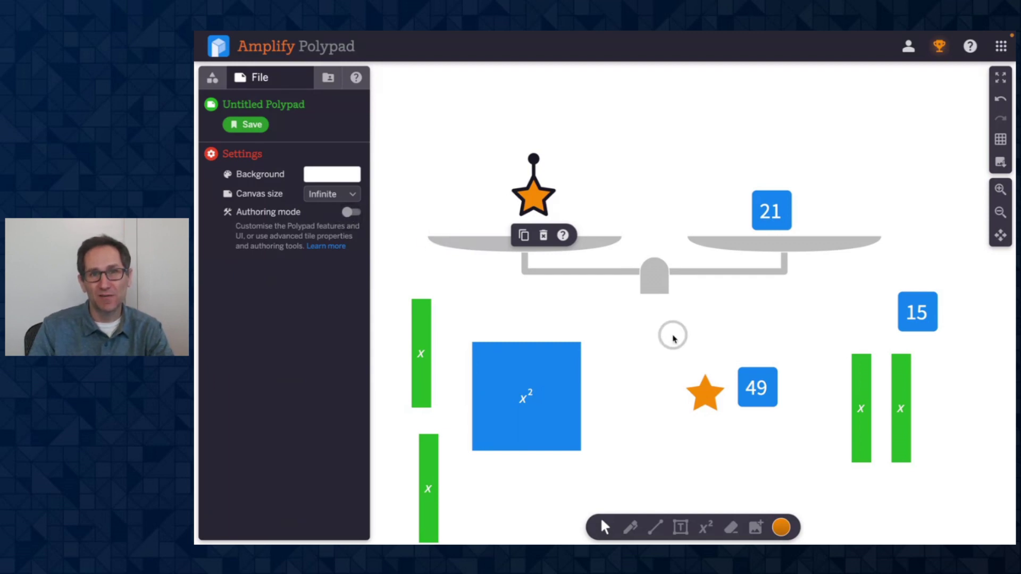
pyautogui.scroll(2, 671, 336)
pyautogui.scroll(-6, 673, 338)
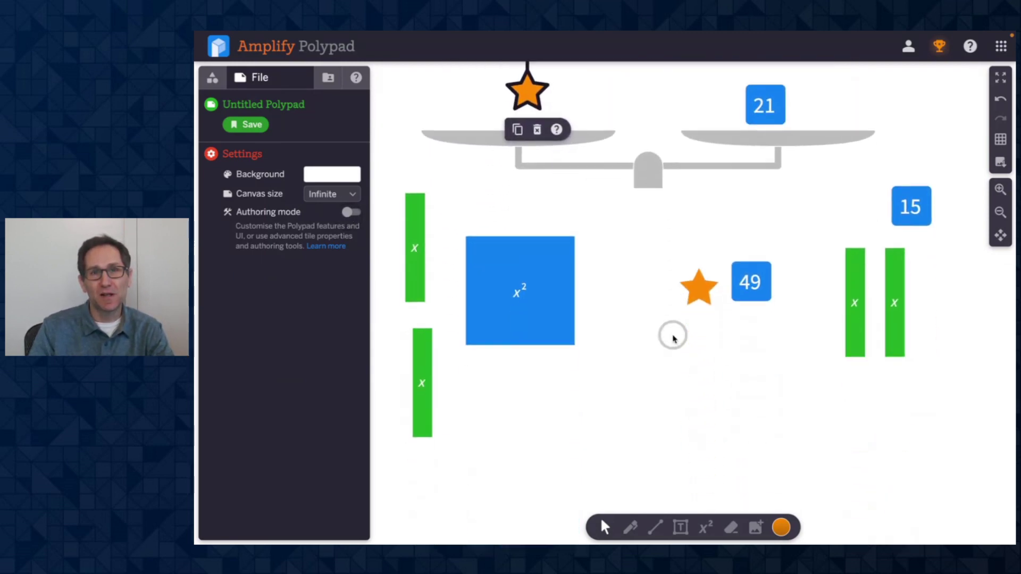
pyautogui.scroll(-1, 670, 338)
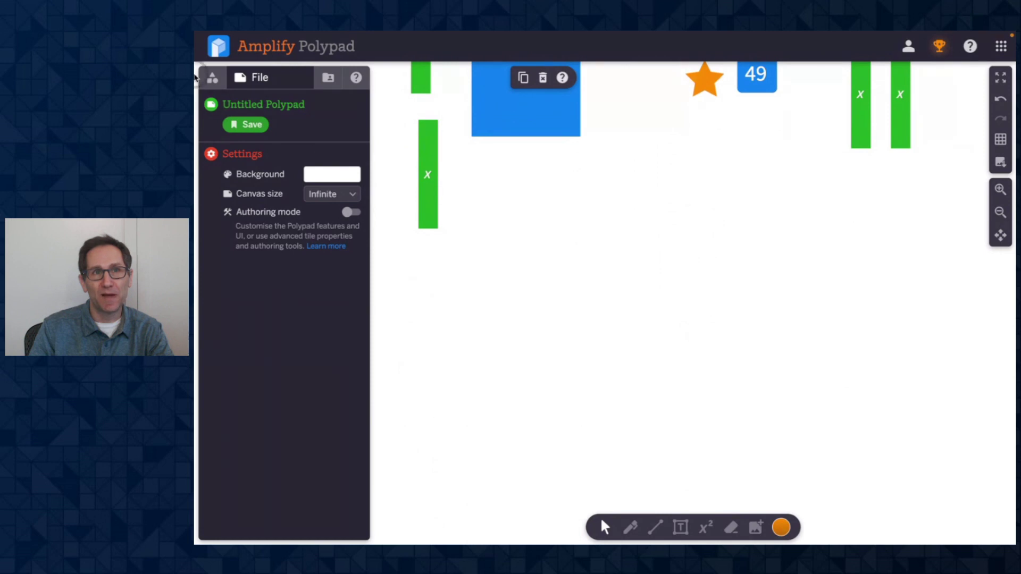
pyautogui.click(212, 77)
pyautogui.moveTo(286, 432); pyautogui.dragTo(701, 472)
# - Place a Geometry hexagon on the new scale's left pan
pyautogui.scroll(-1, 636, 261)
pyautogui.scroll(-3, 635, 261)
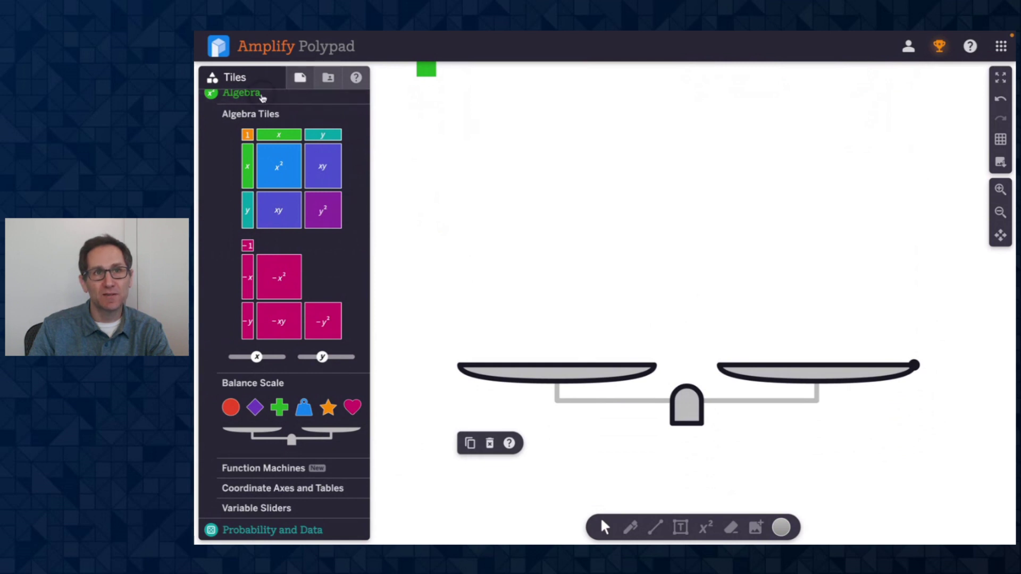
pyautogui.scroll(8, 270, 209)
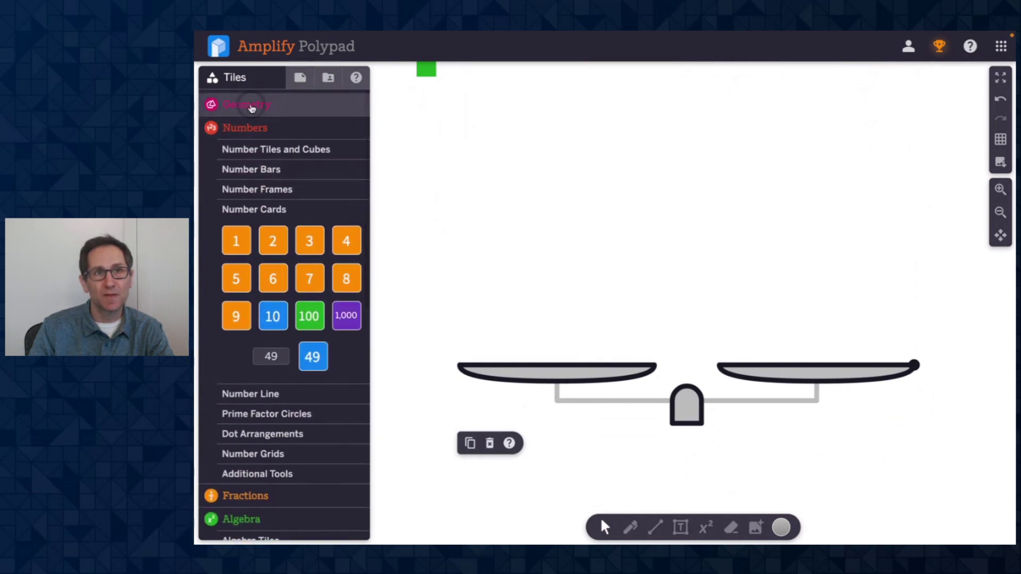
pyautogui.click(246, 104)
pyautogui.moveTo(243, 212); pyautogui.dragTo(548, 309)
# - Turn authoring mode on and start editing the hexagon's Tile Weight
pyautogui.click(307, 81)
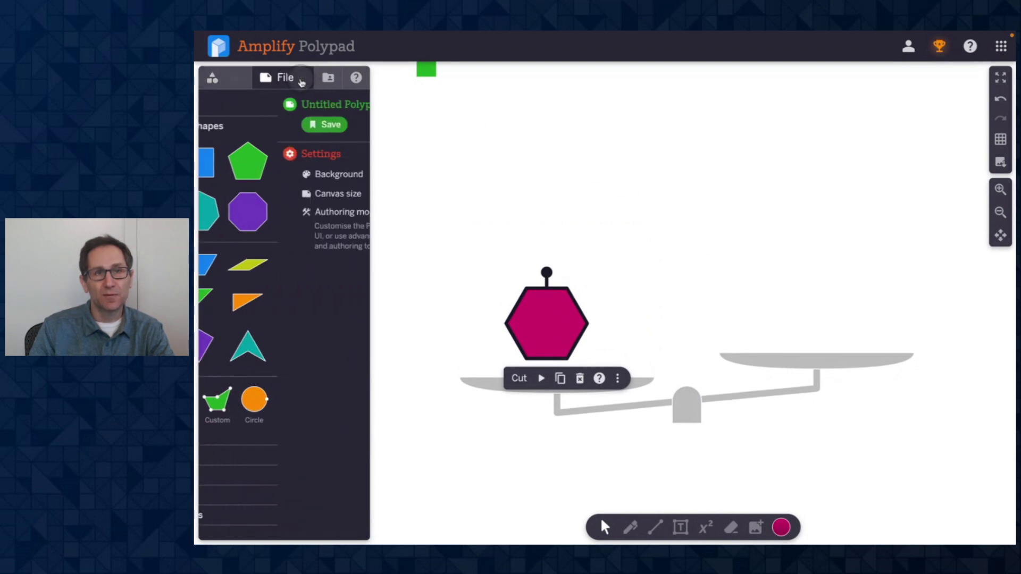
pyautogui.click(352, 212)
pyautogui.scroll(-2, 597, 197)
pyautogui.scroll(-2, 596, 198)
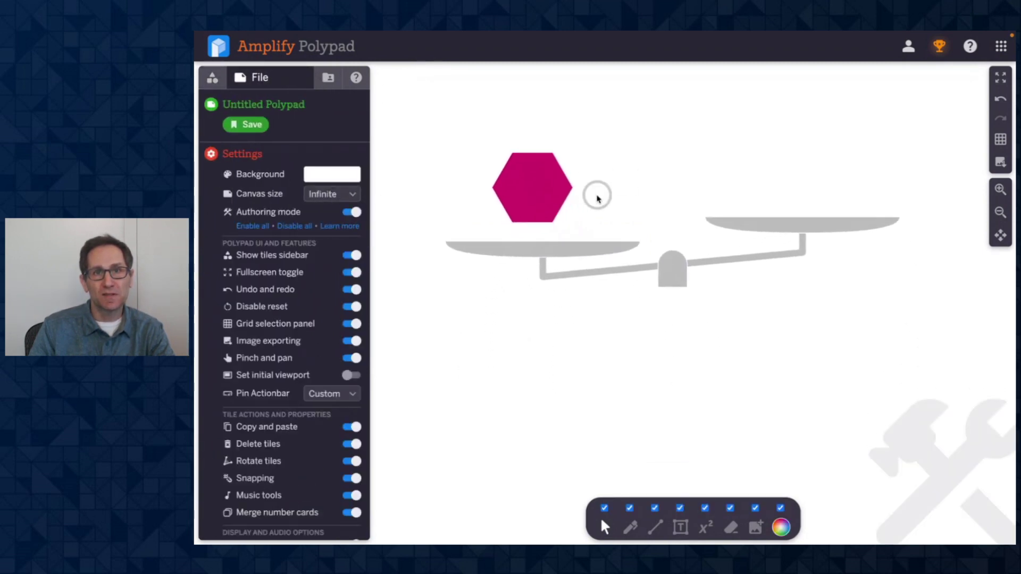
pyautogui.click(531, 179)
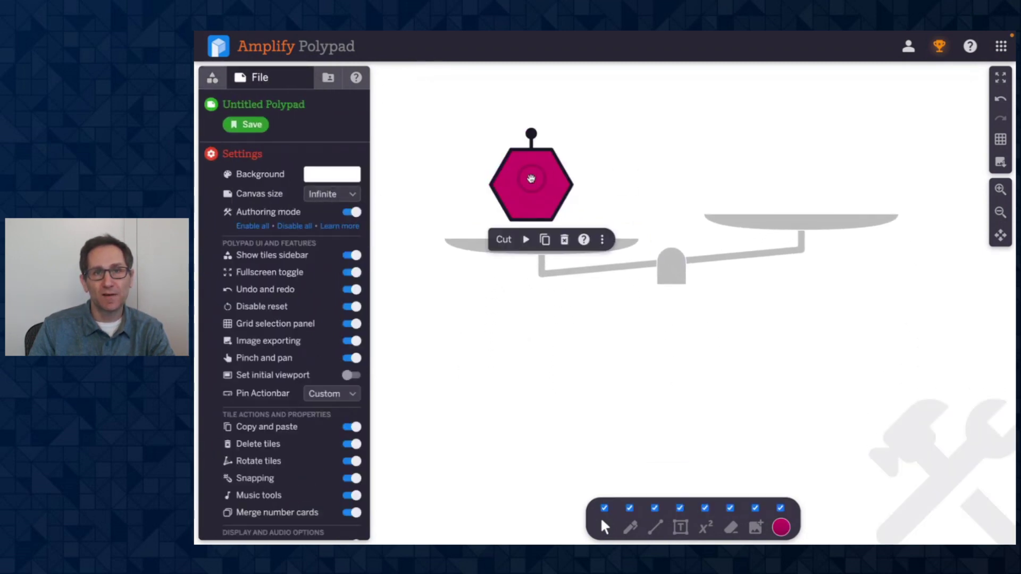
pyautogui.click(602, 240)
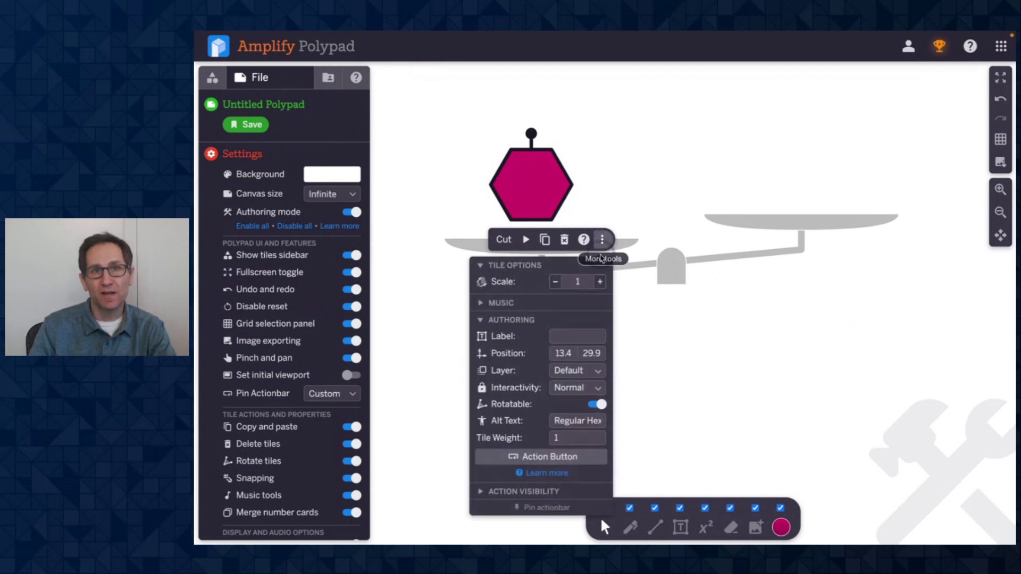
pyautogui.click(580, 440)
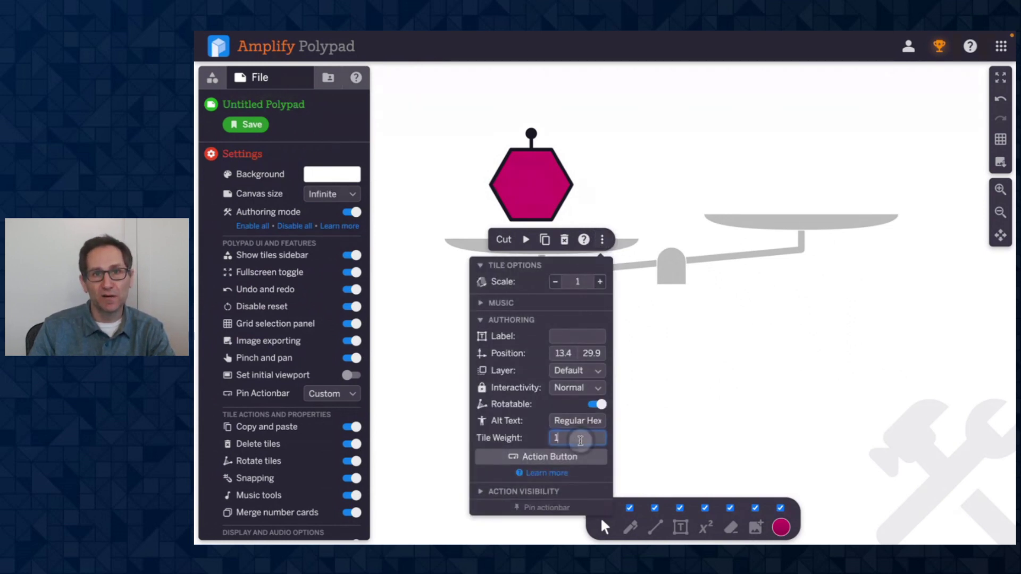
# - Finish the hexagon's Tile Weight at 10, turn authoring off, and put a 10 card on the right pan
pyautogui.write('0')
pyautogui.click(671, 391)
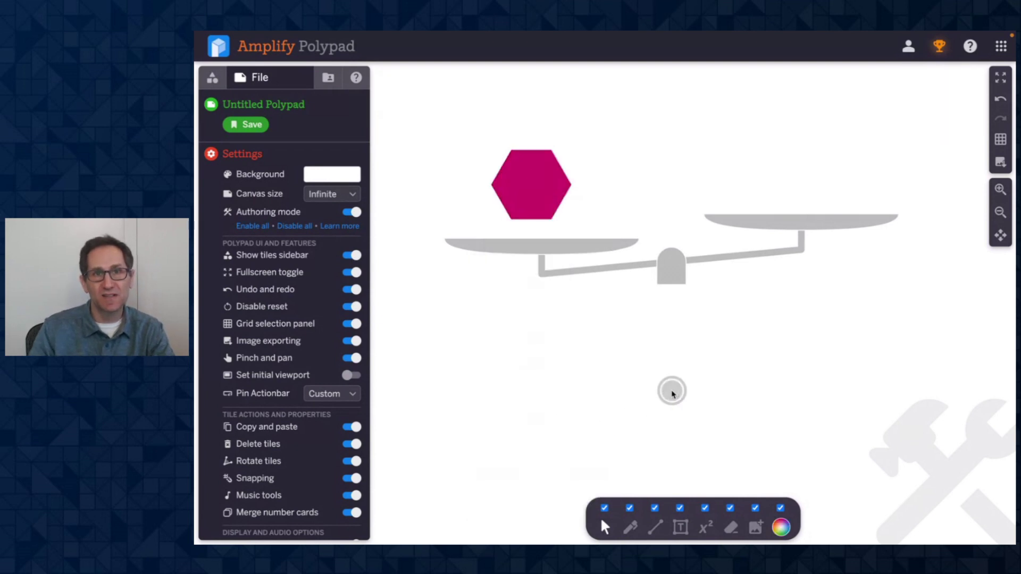
pyautogui.click(212, 77)
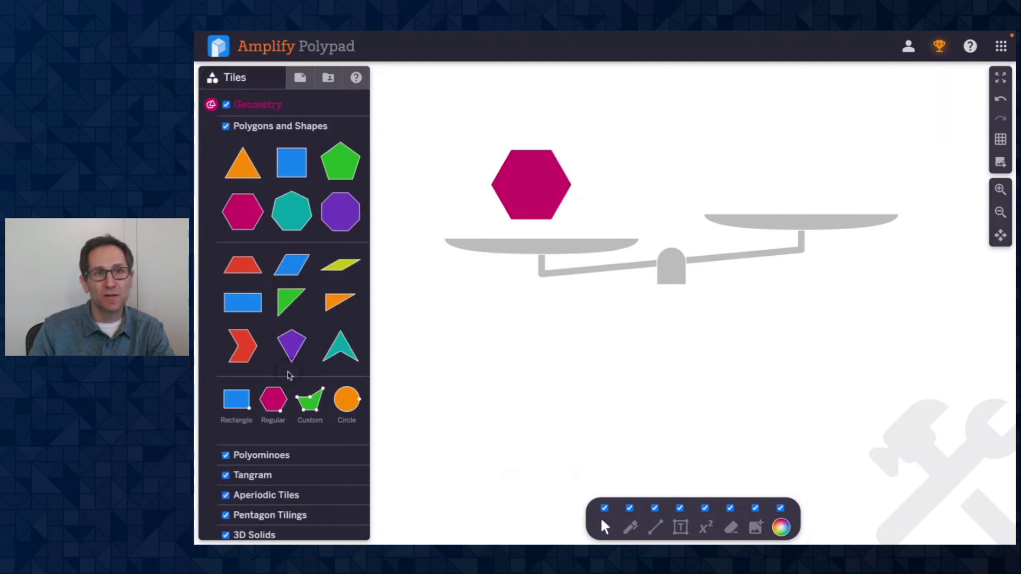
pyautogui.click(300, 77)
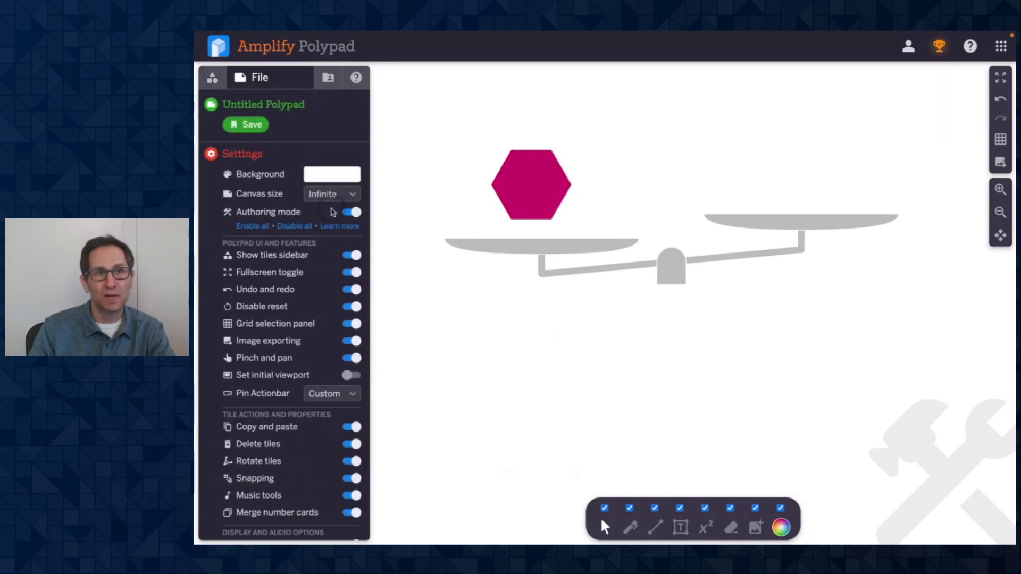
pyautogui.click(349, 214)
pyautogui.click(212, 77)
pyautogui.scroll(-6, 288, 309)
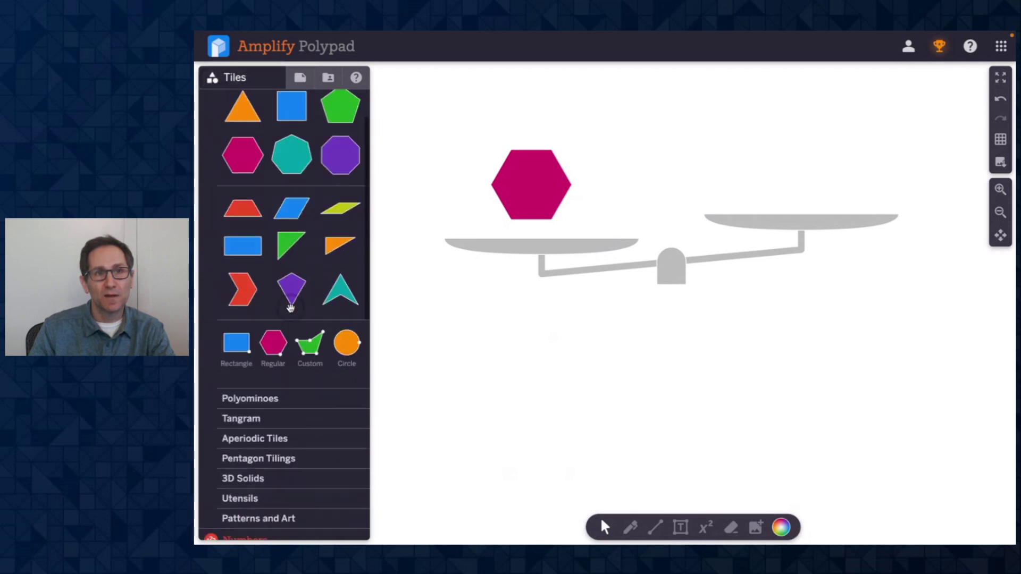
pyautogui.moveTo(271, 470); pyautogui.dragTo(795, 175)
# - Add a second scale lower on the canvas holding a hexagon and a 10 card
pyautogui.click(684, 285)
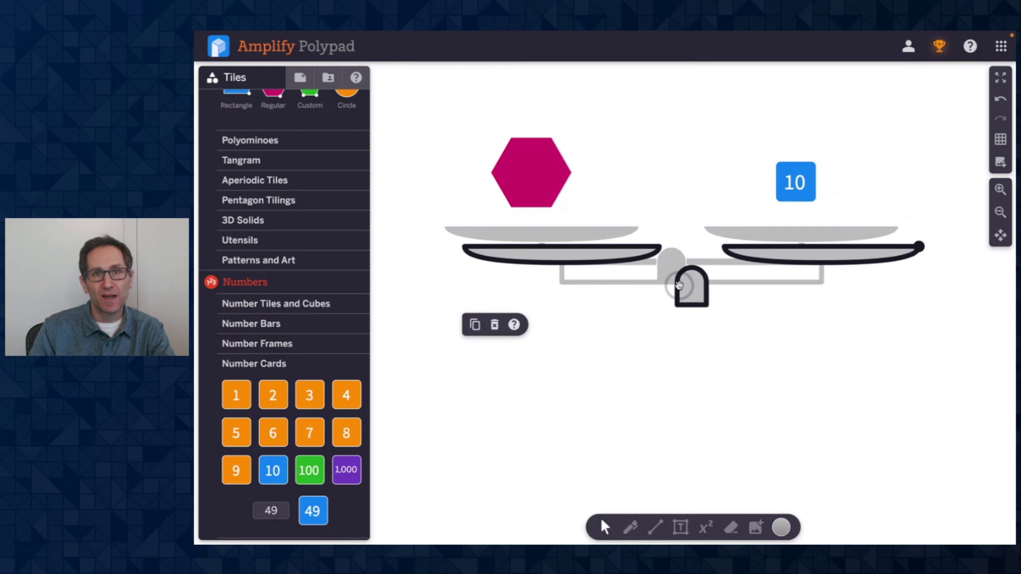
pyautogui.moveTo(684, 285); pyautogui.dragTo(667, 478)
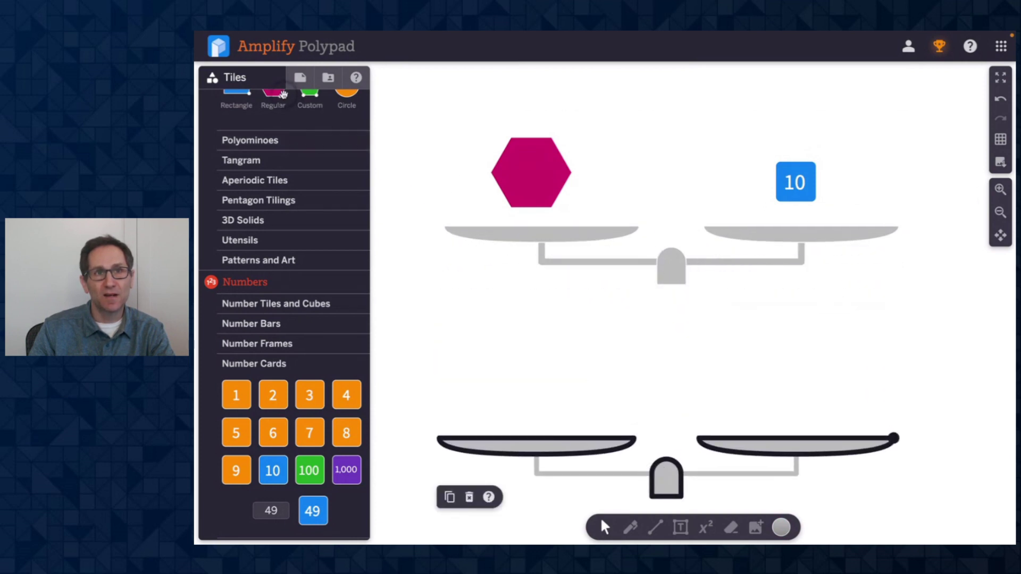
pyautogui.scroll(1, 312, 188)
pyautogui.scroll(5, 311, 189)
pyautogui.moveTo(243, 211); pyautogui.dragTo(536, 399)
pyautogui.moveTo(792, 186); pyautogui.dragTo(798, 394)
# - Re-enable authoring mode and confirm the upper hexagon's Tile Weight reads 10
pyautogui.click(539, 177)
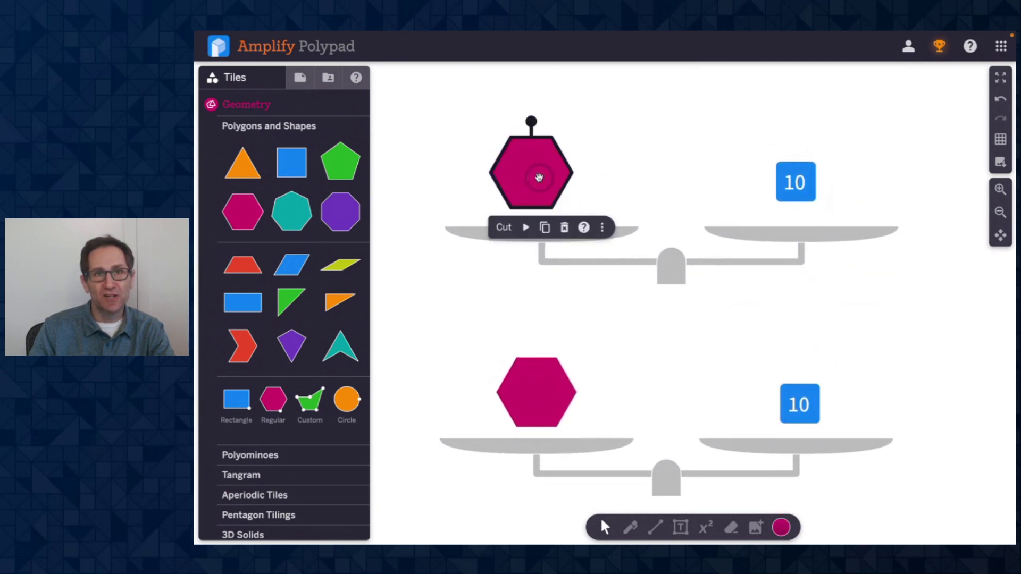
pyautogui.click(300, 78)
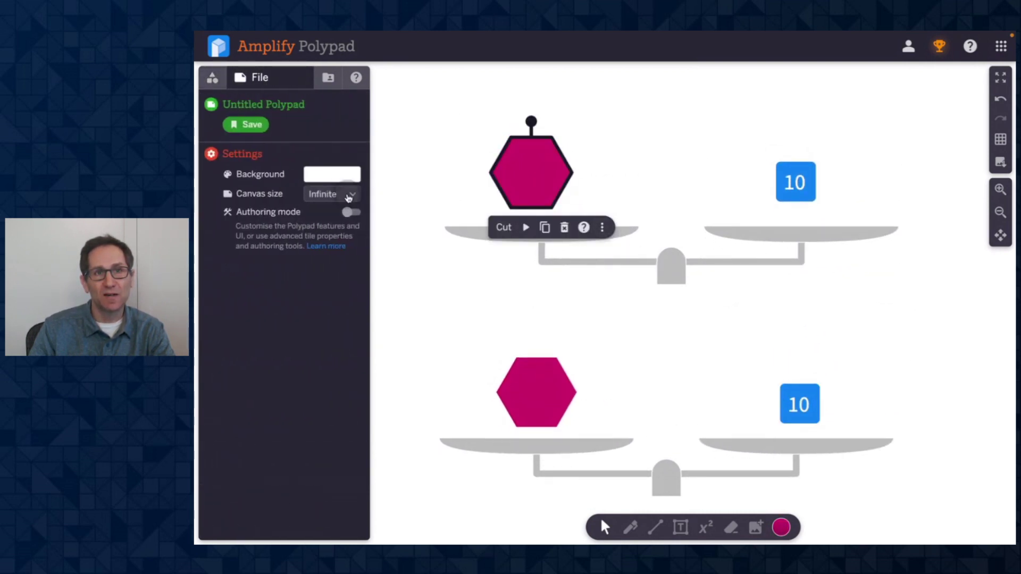
pyautogui.click(352, 212)
pyautogui.click(520, 178)
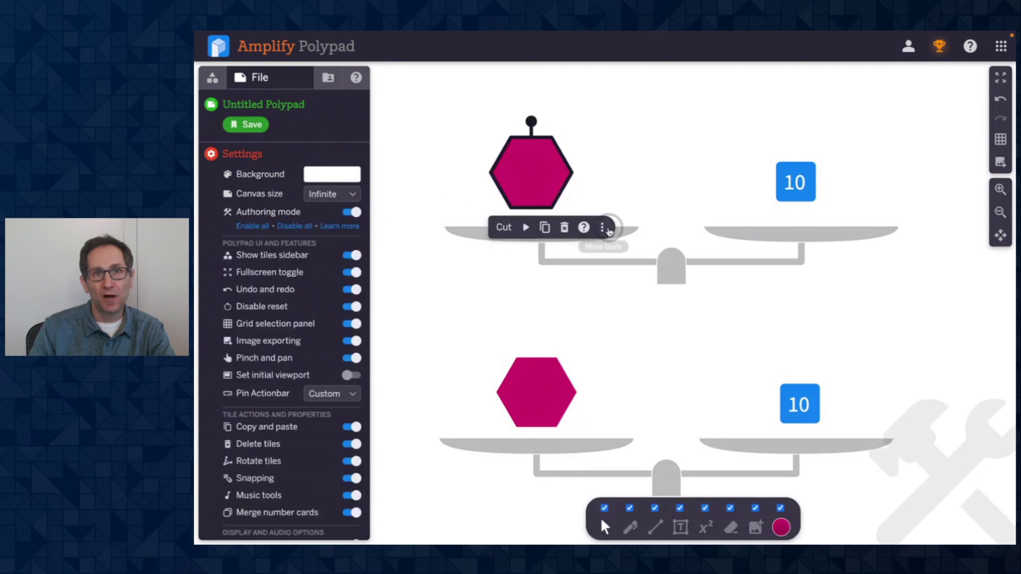
pyautogui.click(602, 228)
pyautogui.click(576, 444)
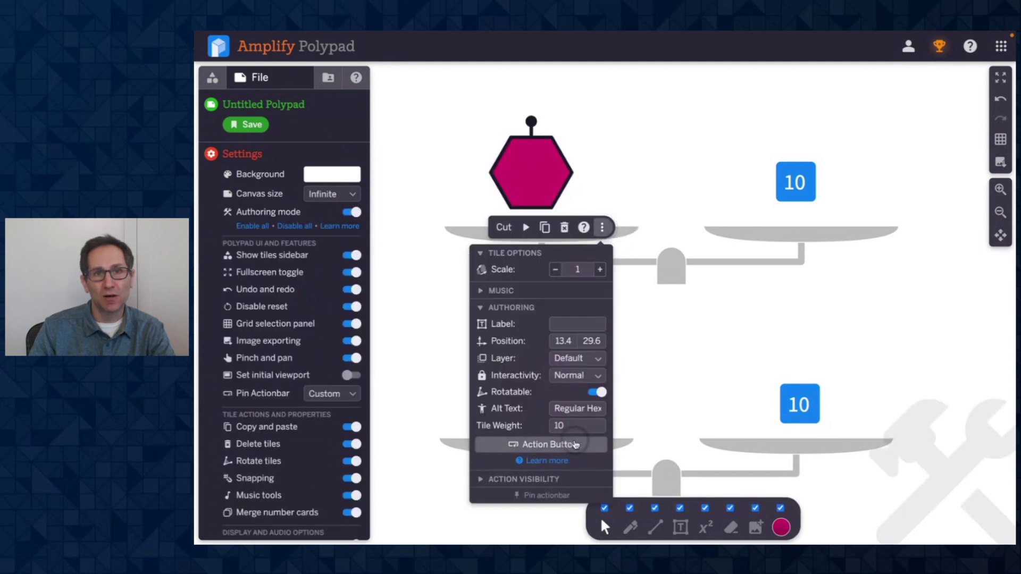
pyautogui.click(437, 300)
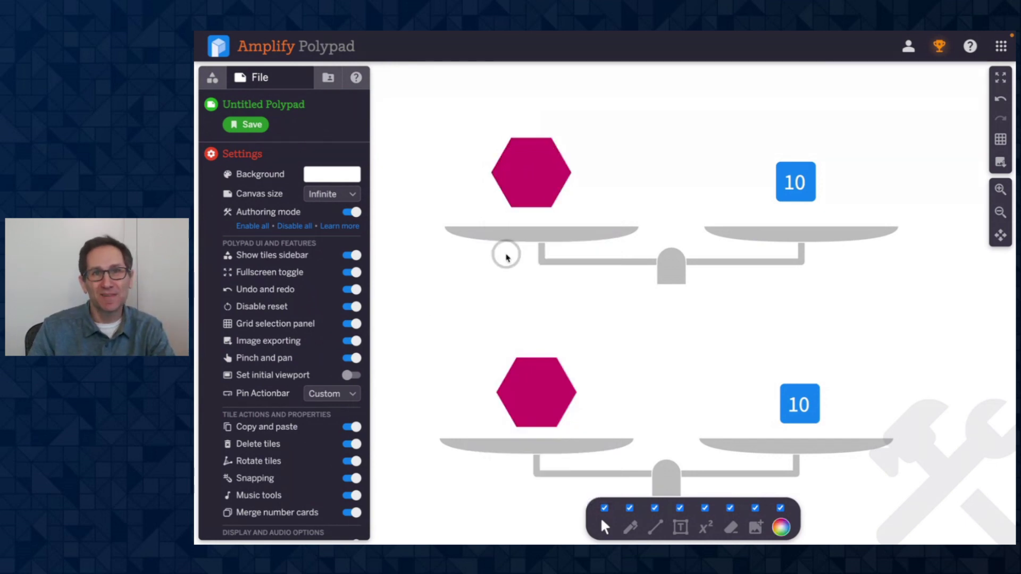
pyautogui.click(538, 169)
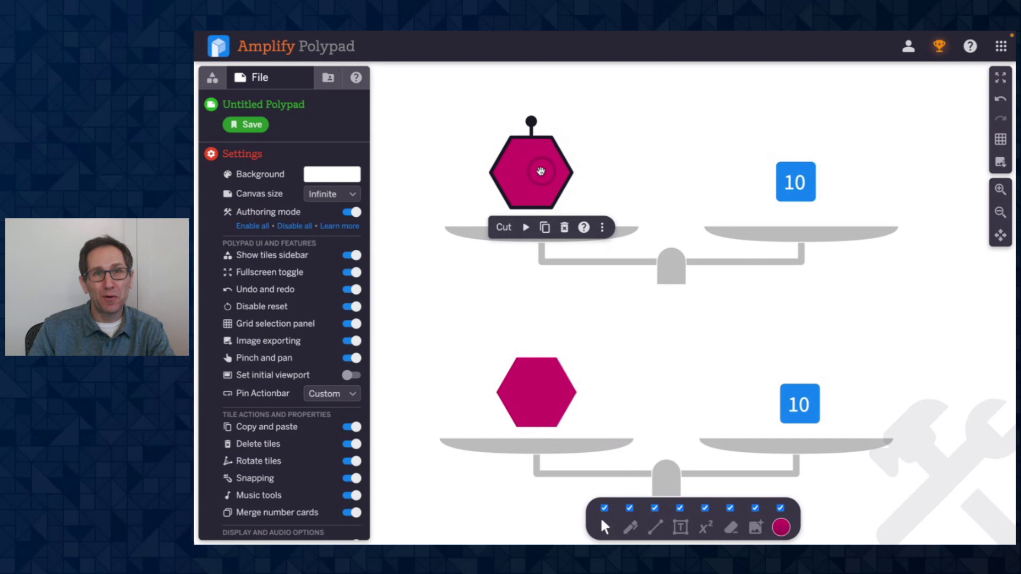
# - Label the upper hexagon 'hexagon'
pyautogui.click(603, 229)
pyautogui.click(587, 324)
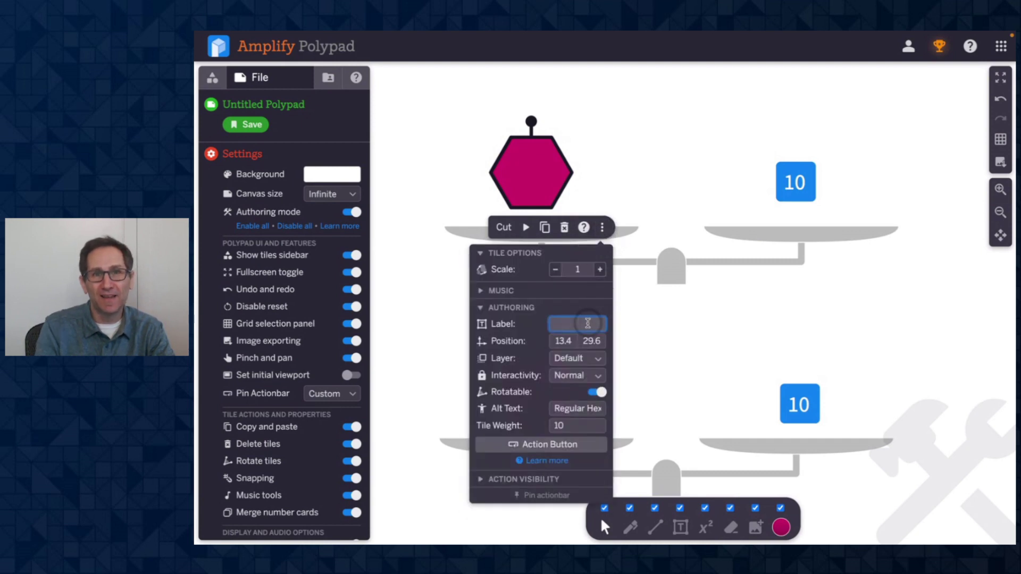
pyautogui.write('he')
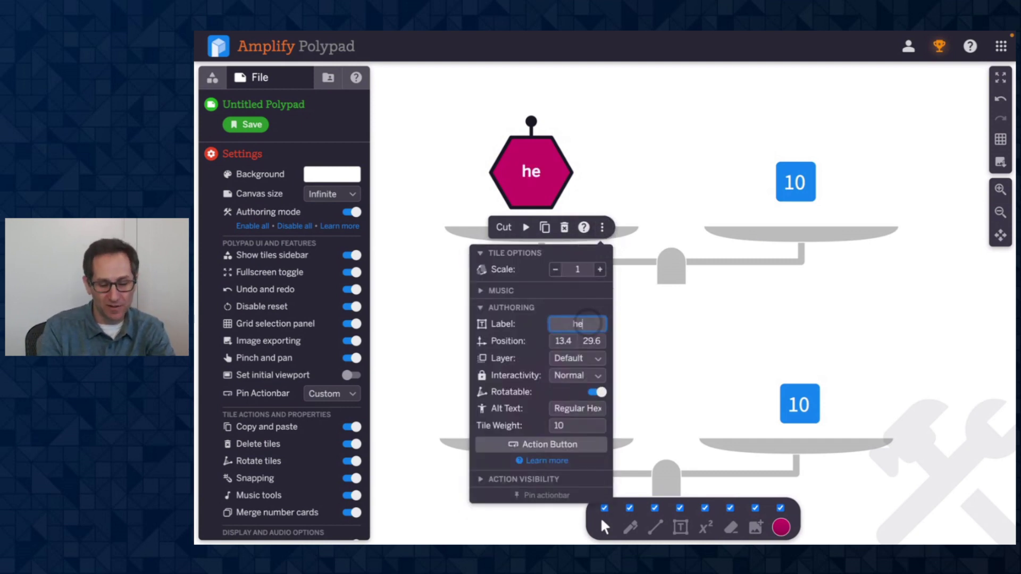
pyautogui.write('xagon')
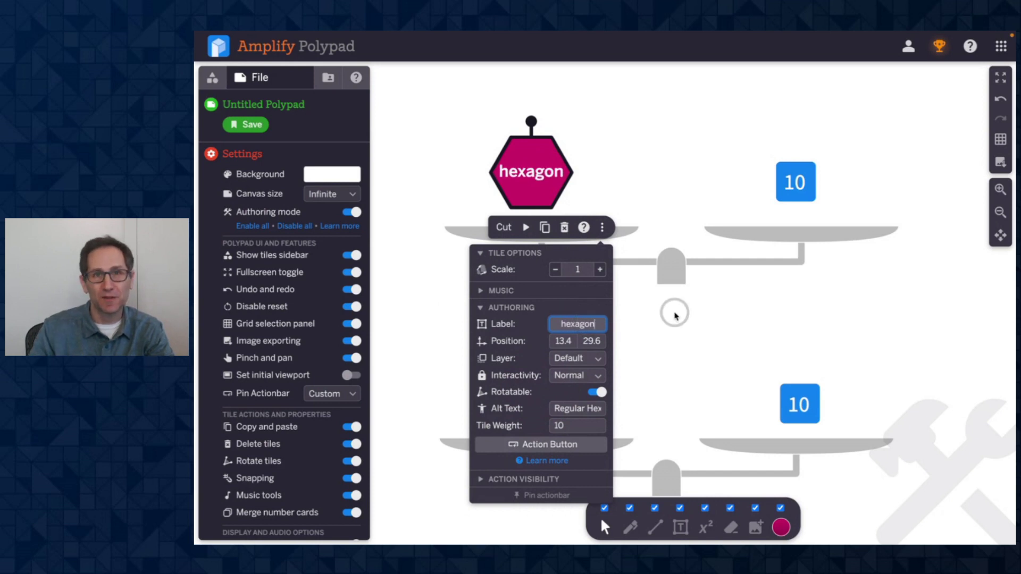
pyautogui.click(674, 309)
pyautogui.click(691, 192)
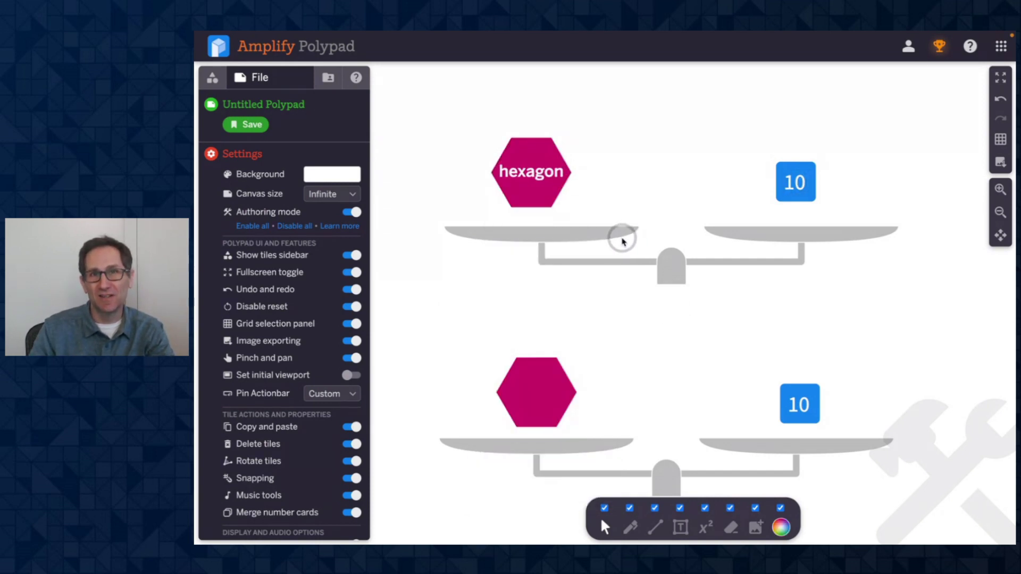
# - Reopen the top hexagon's options and select its 'hexagon' label text for replacement
pyautogui.click(522, 192)
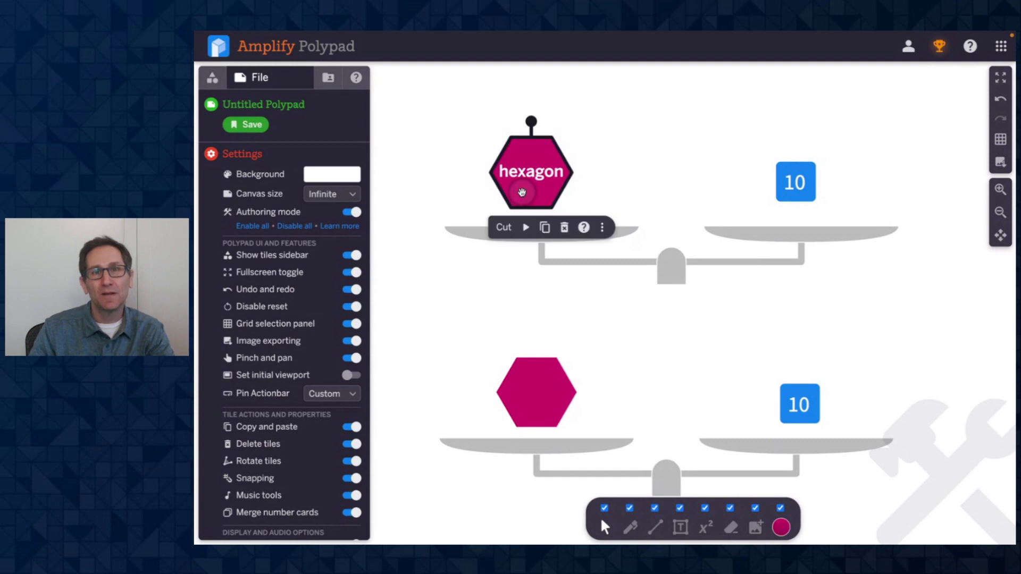
pyautogui.click(602, 227)
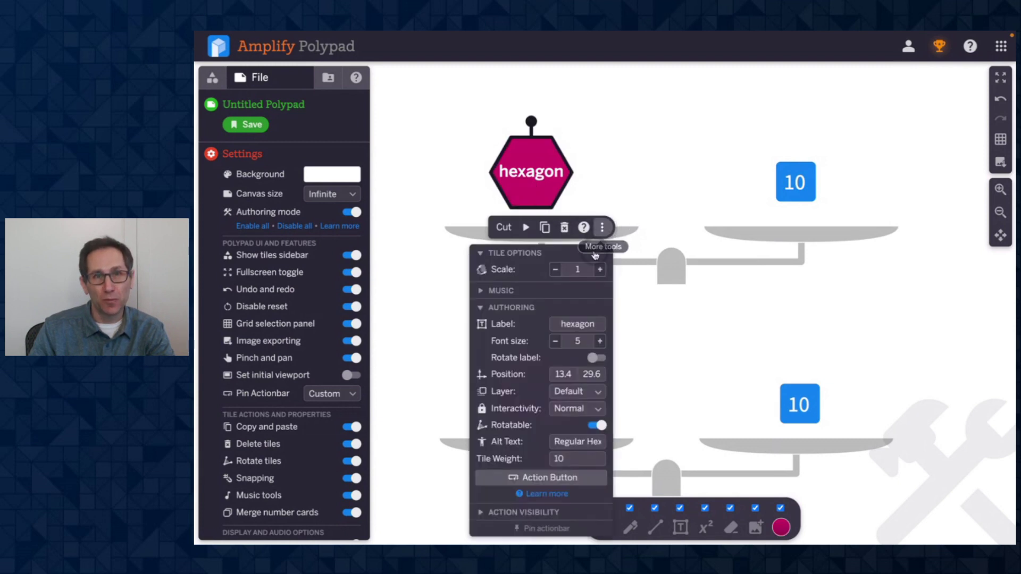
pyautogui.doubleClick(587, 324)
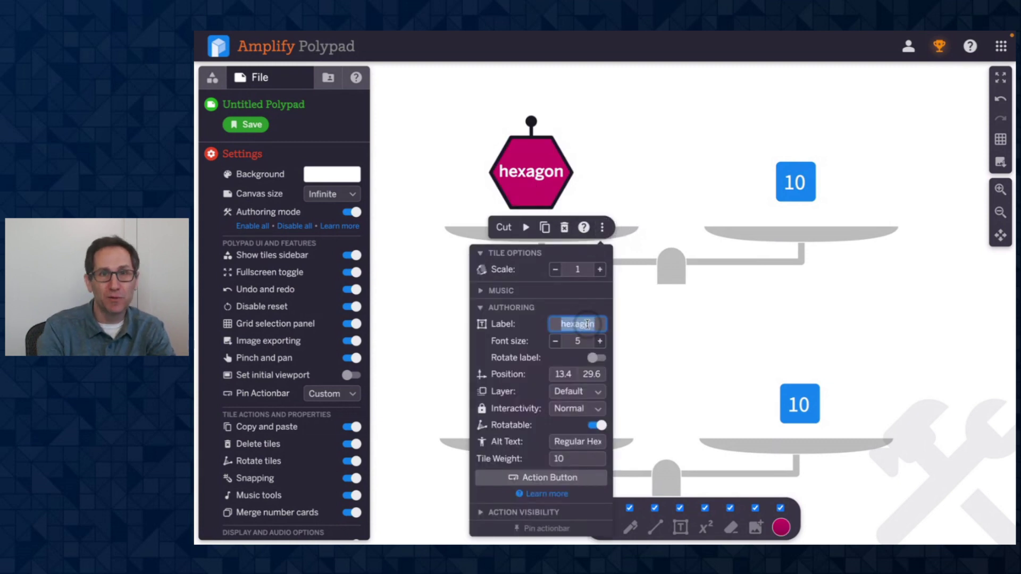
# - Change the top hexagon's label to 7 and switch authoring mode off
pyautogui.write('7')
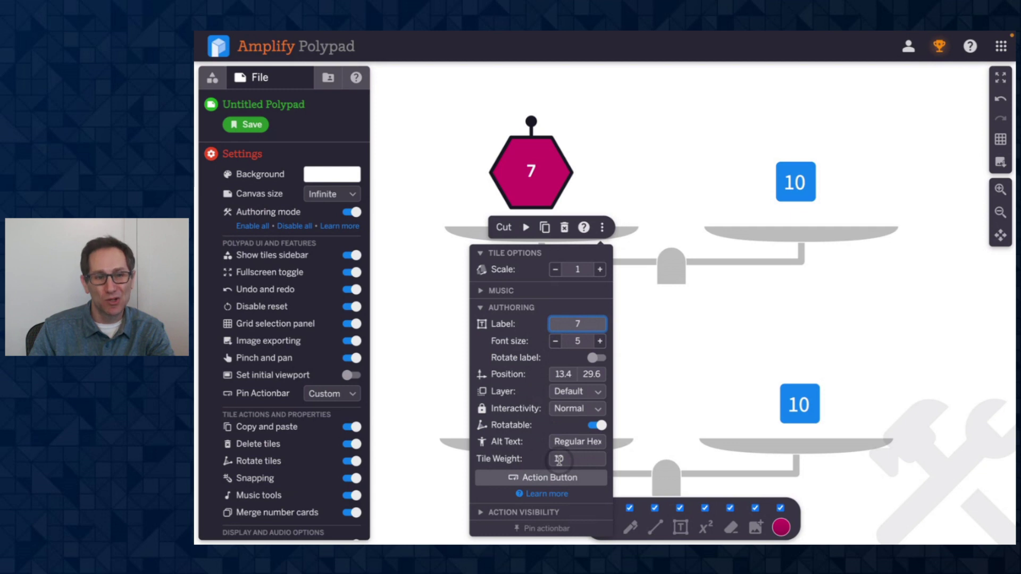
pyautogui.press('Return')
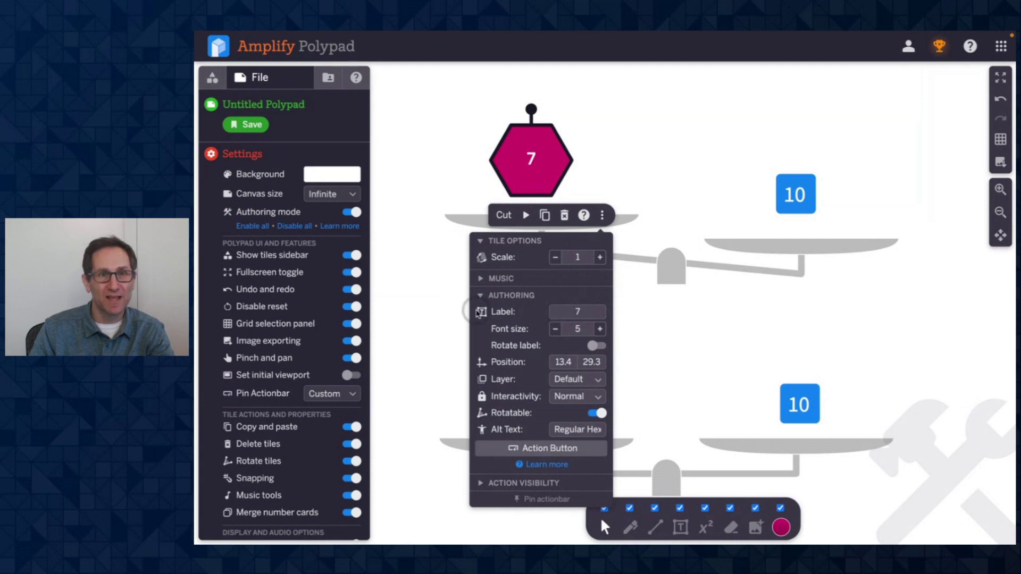
pyautogui.click(422, 303)
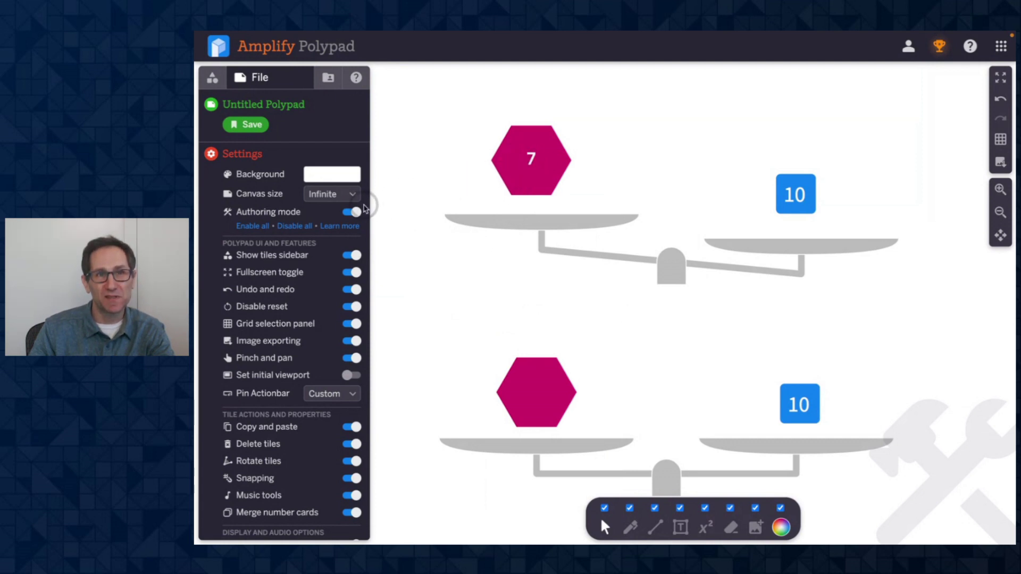
pyautogui.click(345, 214)
# - Replace the 10 card on the top scale's right pan with an orange 7 card
pyautogui.click(538, 167)
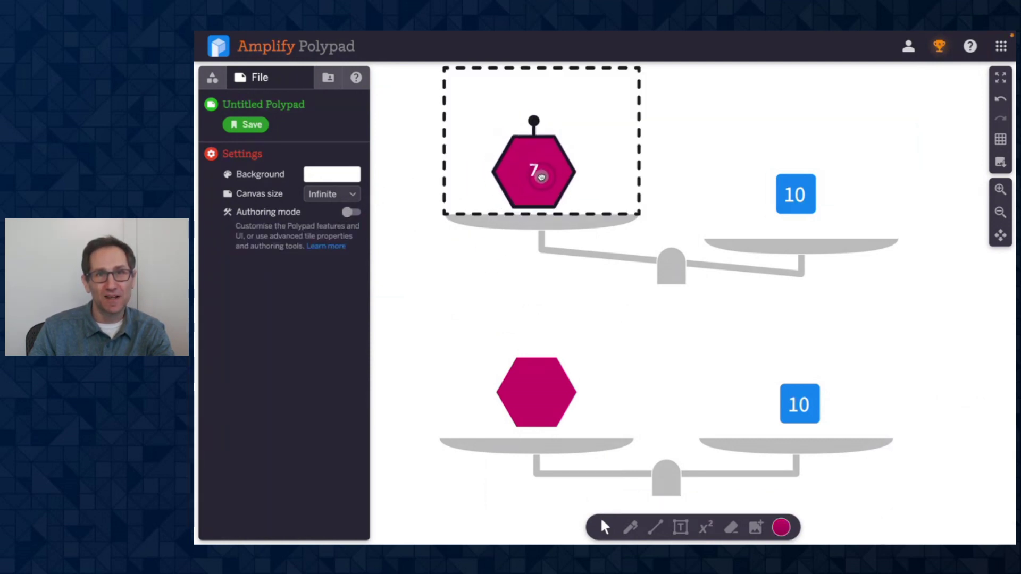
pyautogui.moveTo(795, 194); pyautogui.dragTo(964, 332)
pyautogui.click(212, 78)
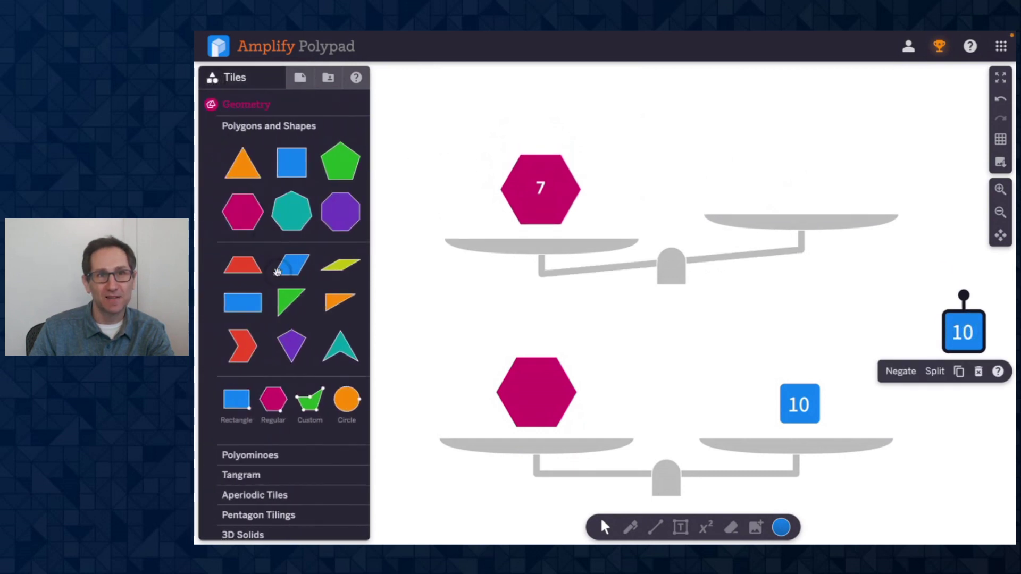
pyautogui.scroll(-5, 264, 333)
pyautogui.scroll(-3, 265, 333)
pyautogui.moveTo(309, 264); pyautogui.dragTo(780, 182)
# - Swap the lower scale's hexagon for a fresh hexagon from the library
pyautogui.click(643, 399)
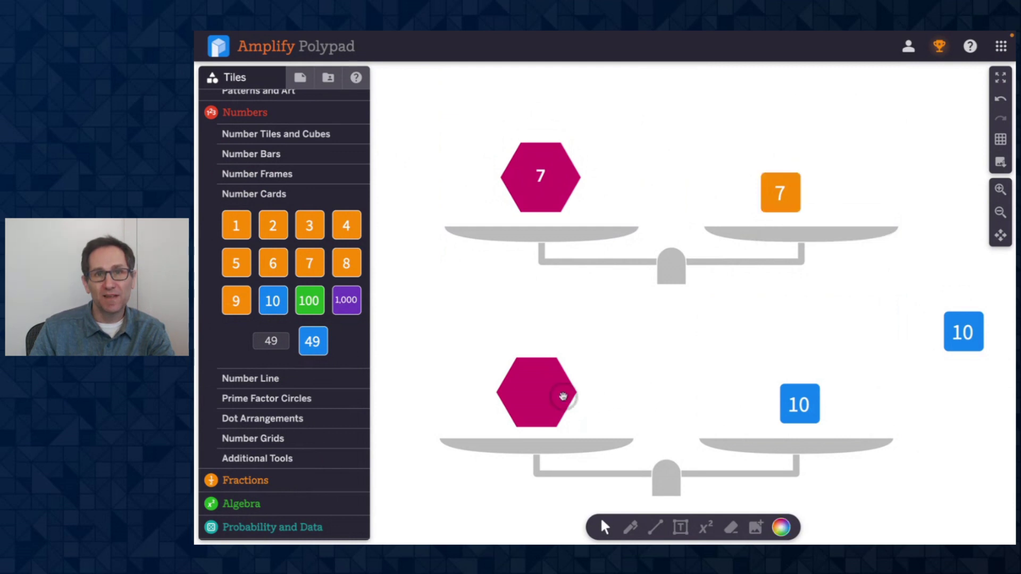
pyautogui.moveTo(540, 396)
pyautogui.mouseDown()
pyautogui.moveTo(515, 393)
pyautogui.moveTo(528, 392)
pyautogui.mouseUp()
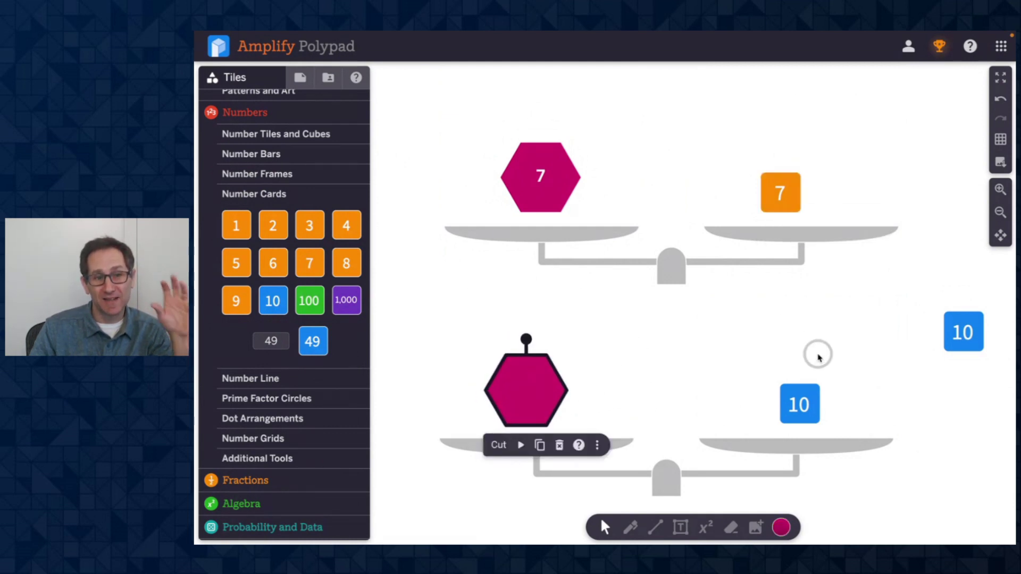
pyautogui.click(1001, 212)
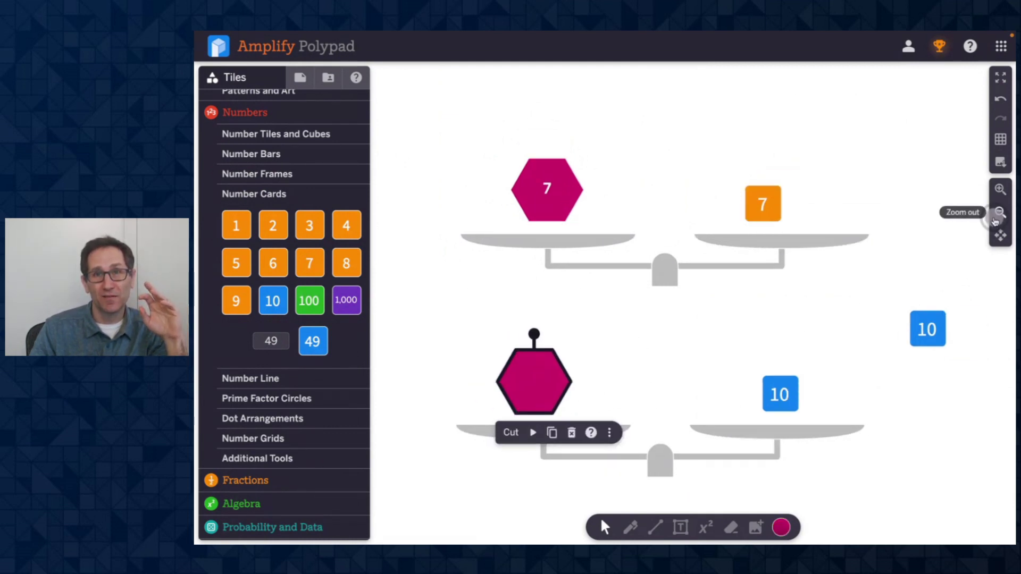
pyautogui.scroll(-3, 780, 298)
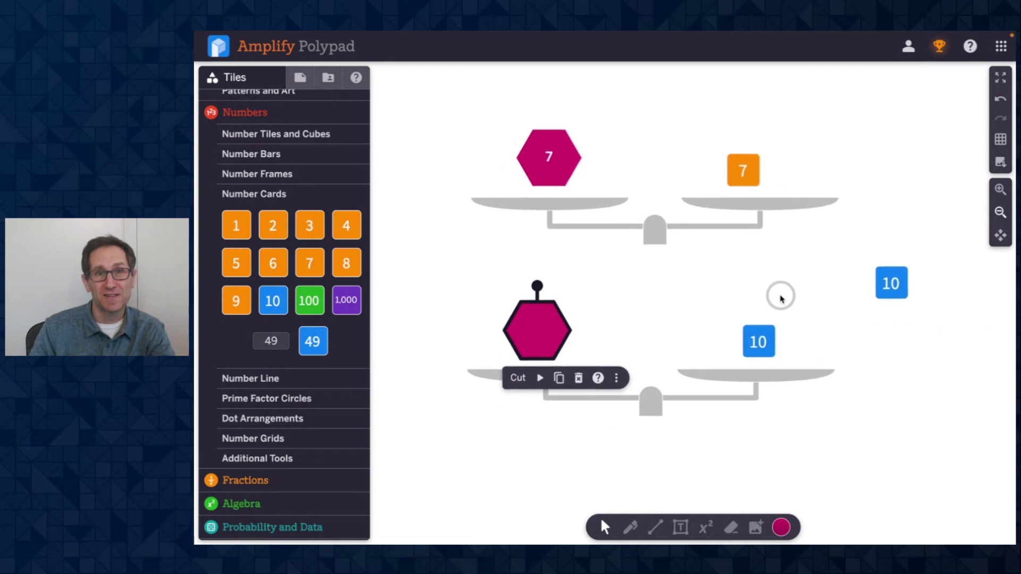
pyautogui.click(645, 384)
pyautogui.moveTo(534, 314); pyautogui.dragTo(418, 441)
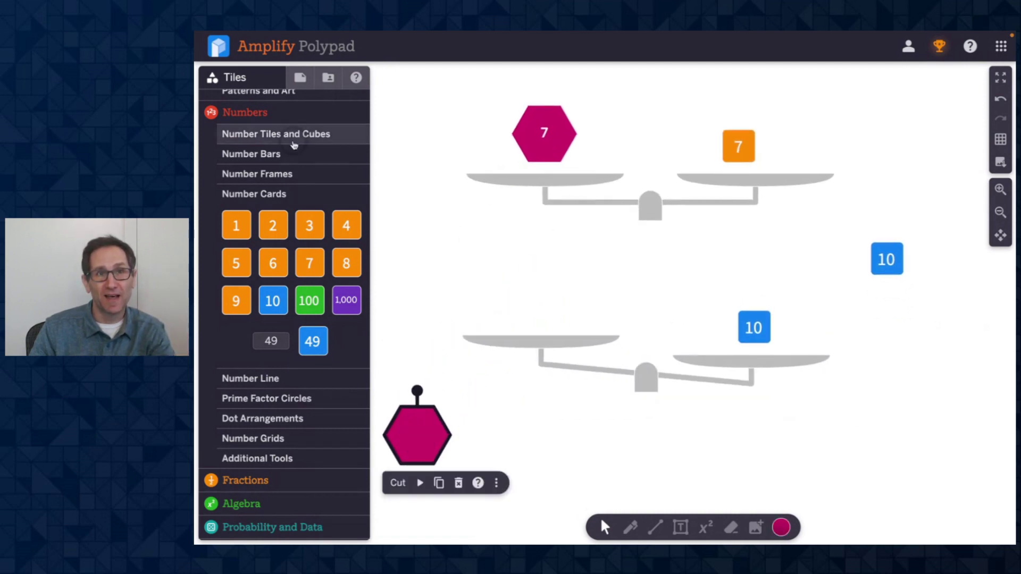
pyautogui.scroll(6, 274, 173)
pyautogui.scroll(2, 277, 180)
pyautogui.moveTo(249, 113); pyautogui.dragTo(544, 318)
pyautogui.click(582, 463)
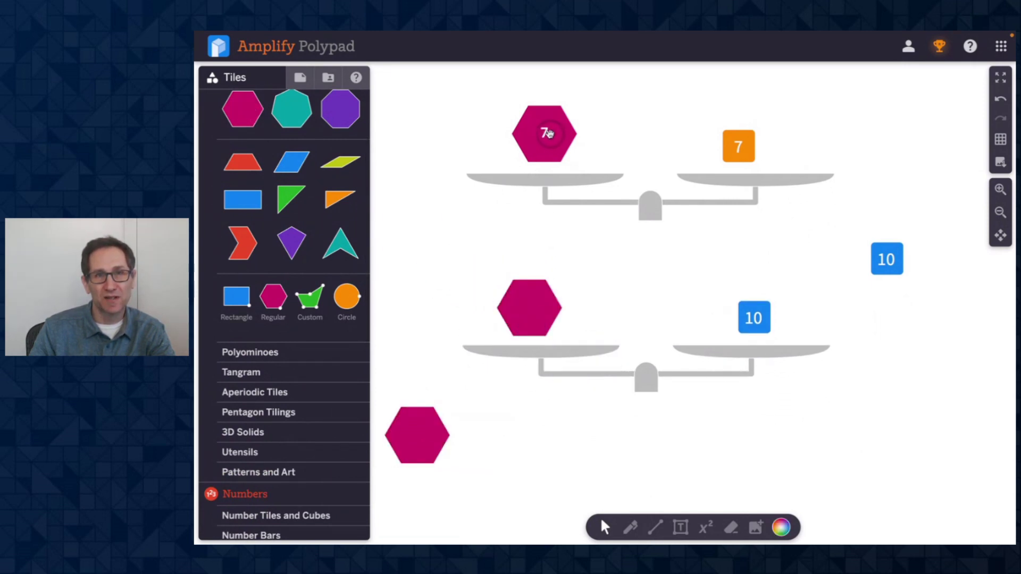
# - Select the top 7 hexagon and turn authoring mode back on
pyautogui.click(547, 133)
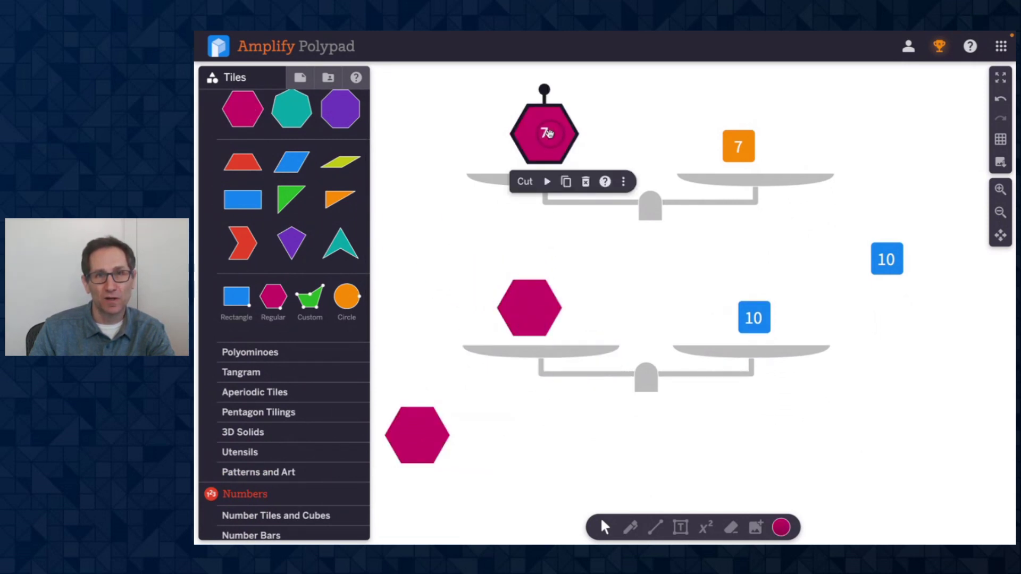
pyautogui.click(301, 78)
pyautogui.click(351, 212)
pyautogui.moveTo(435, 193); pyautogui.dragTo(430, 238)
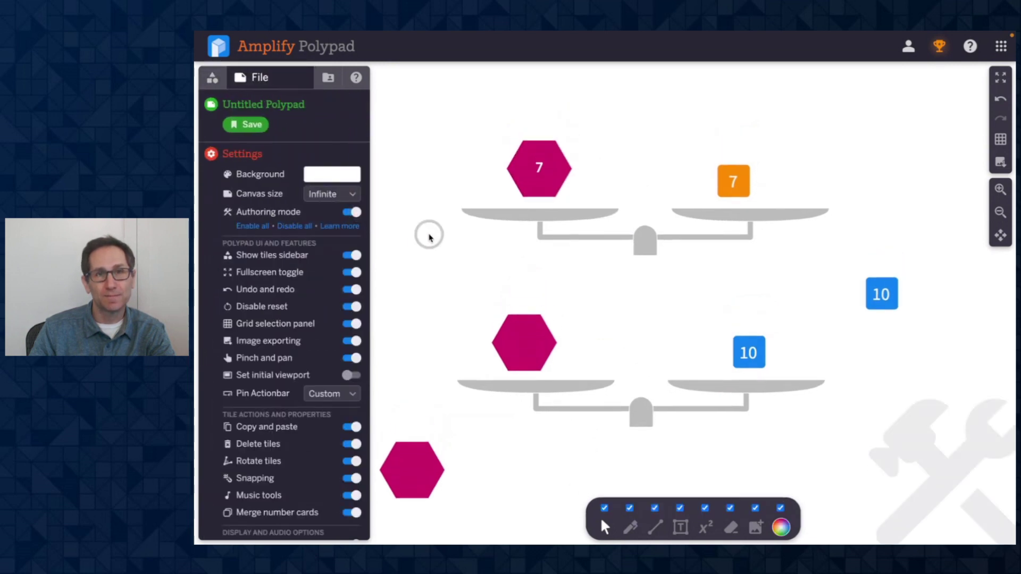
# - Enlarge the top hexagon's 7 label by raising its font size four times
pyautogui.click(548, 188)
pyautogui.scroll(1, 575, 234)
pyautogui.click(611, 224)
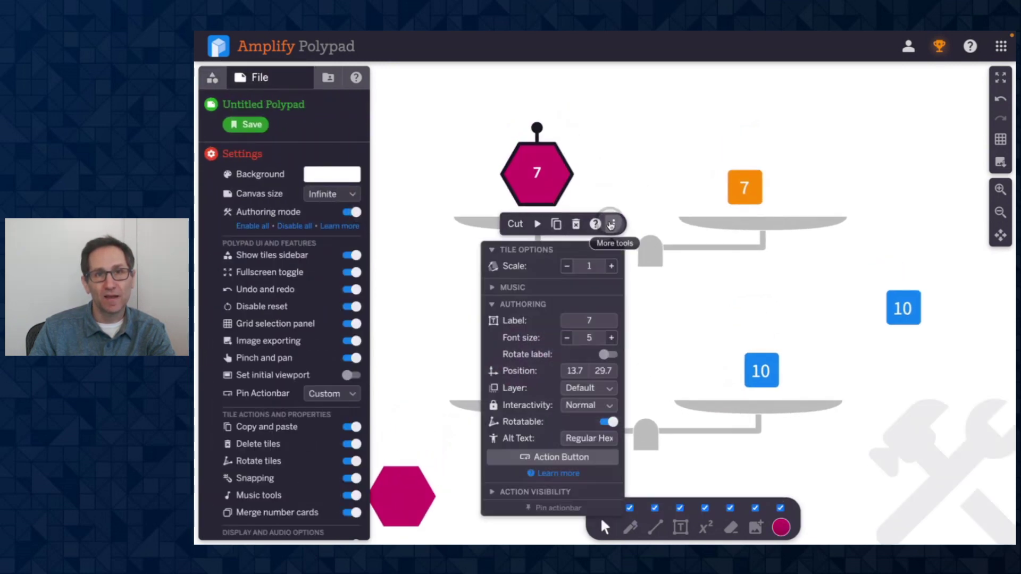
pyautogui.click(612, 338)
pyautogui.click(612, 338)
pyautogui.click(612, 338)
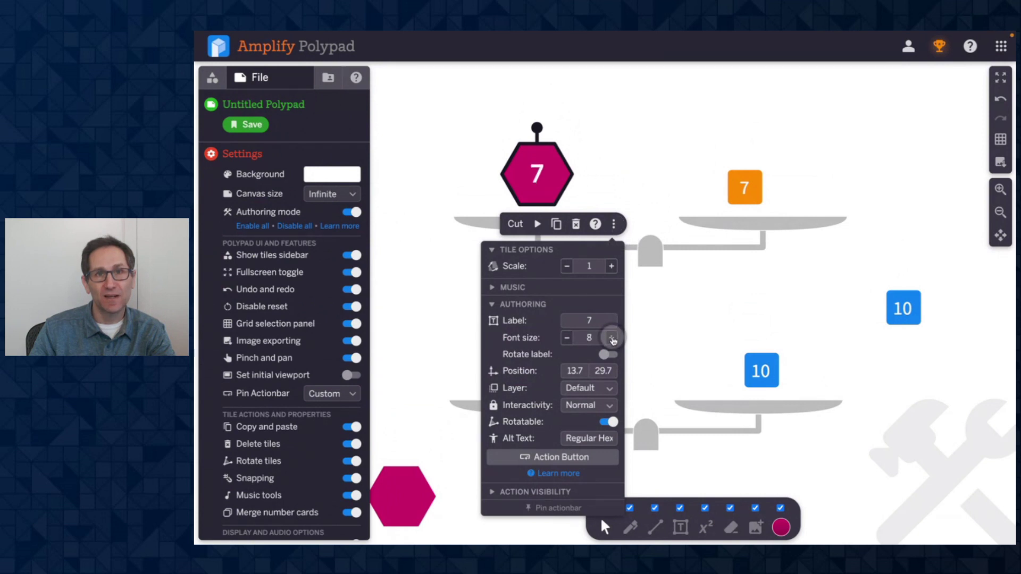
pyautogui.click(611, 338)
pyautogui.click(612, 339)
pyautogui.click(612, 339)
pyautogui.click(702, 331)
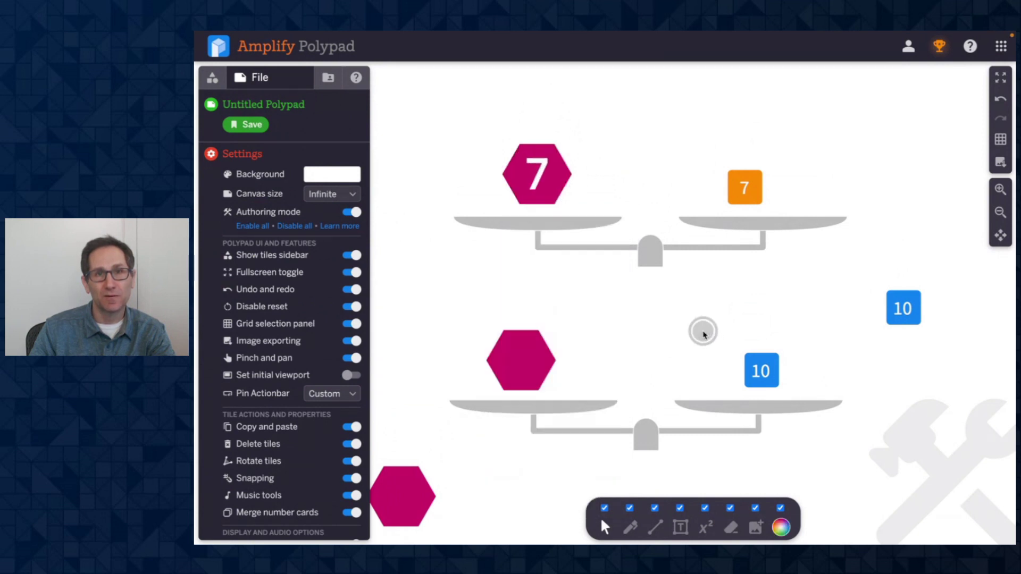
# - Empty the top hexagon's label so its weight returns to 10
pyautogui.click(538, 166)
pyautogui.click(614, 224)
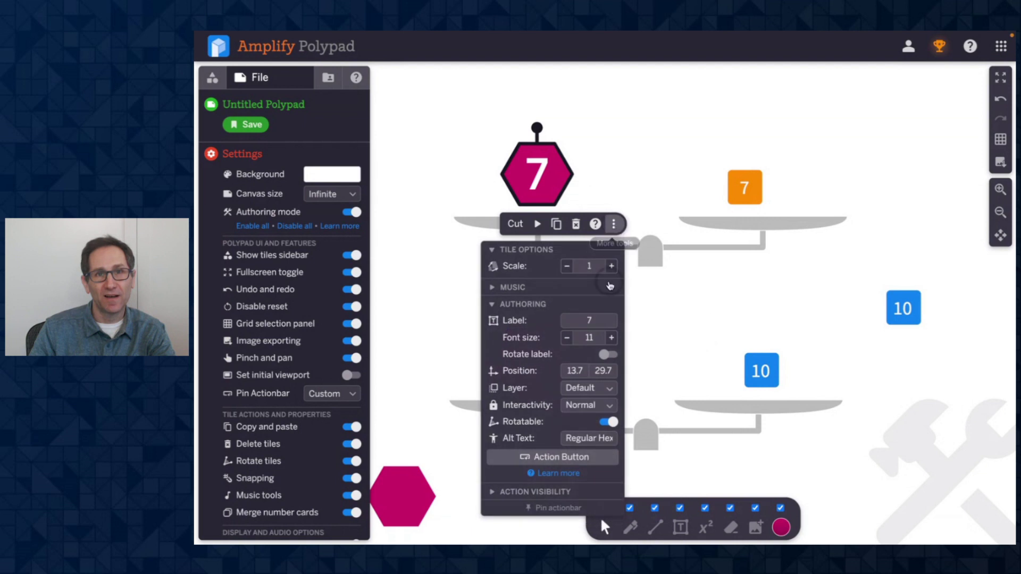
pyautogui.click(594, 321)
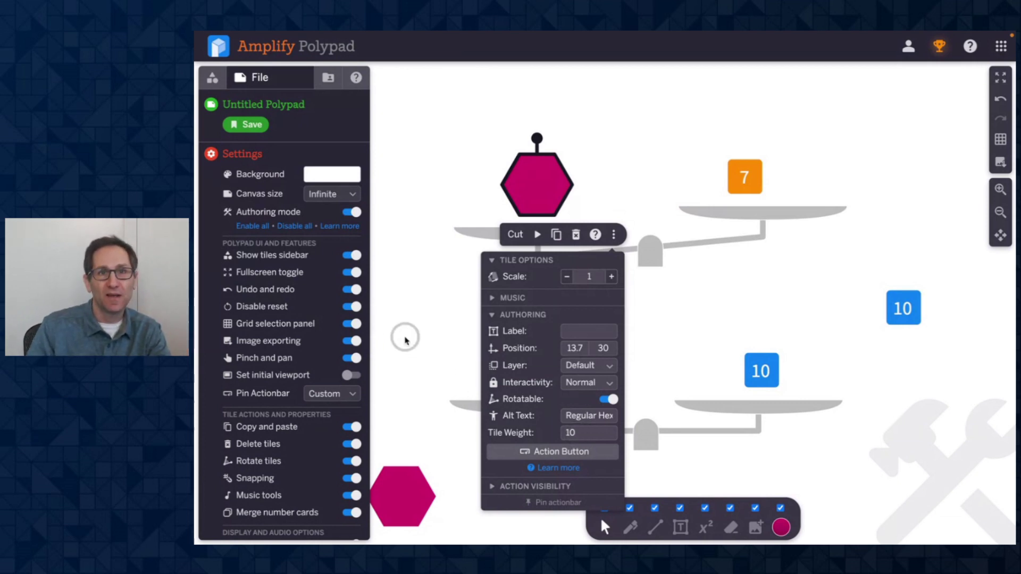
pyautogui.click(426, 331)
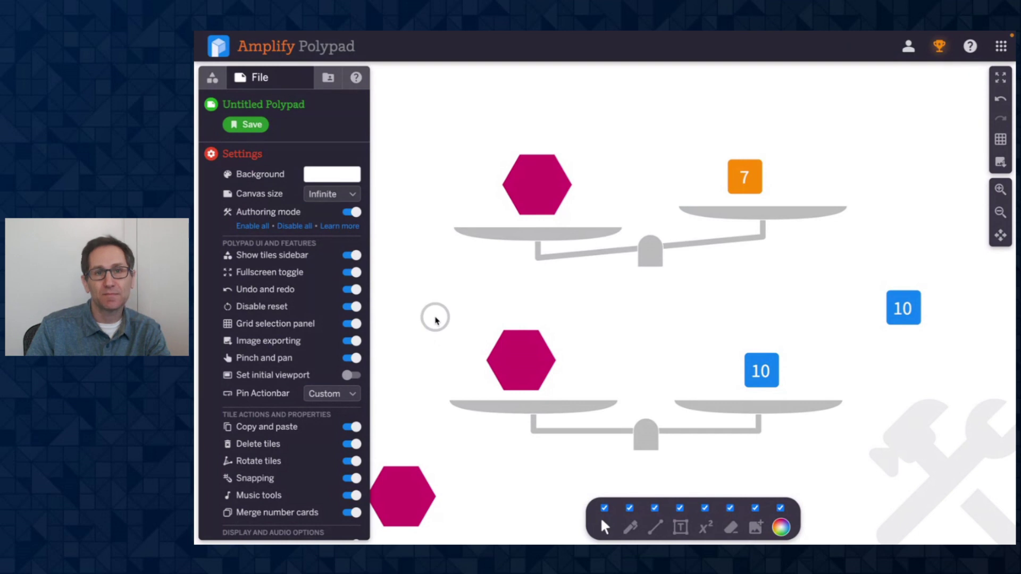
pyautogui.hscroll(-1, 433, 314)
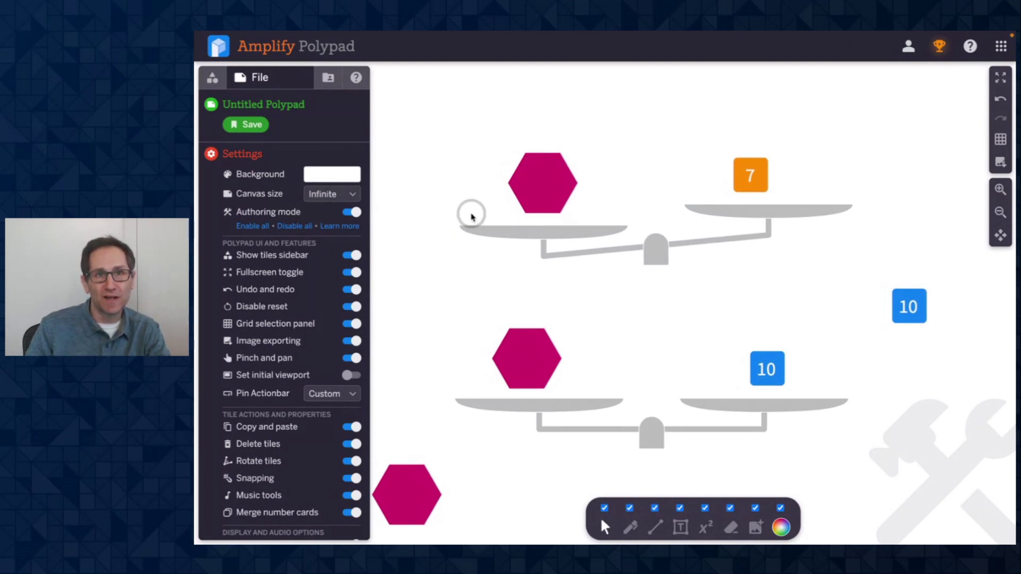
# - Select the top balance scale and open its tutorial in the help panel
pyautogui.click(655, 244)
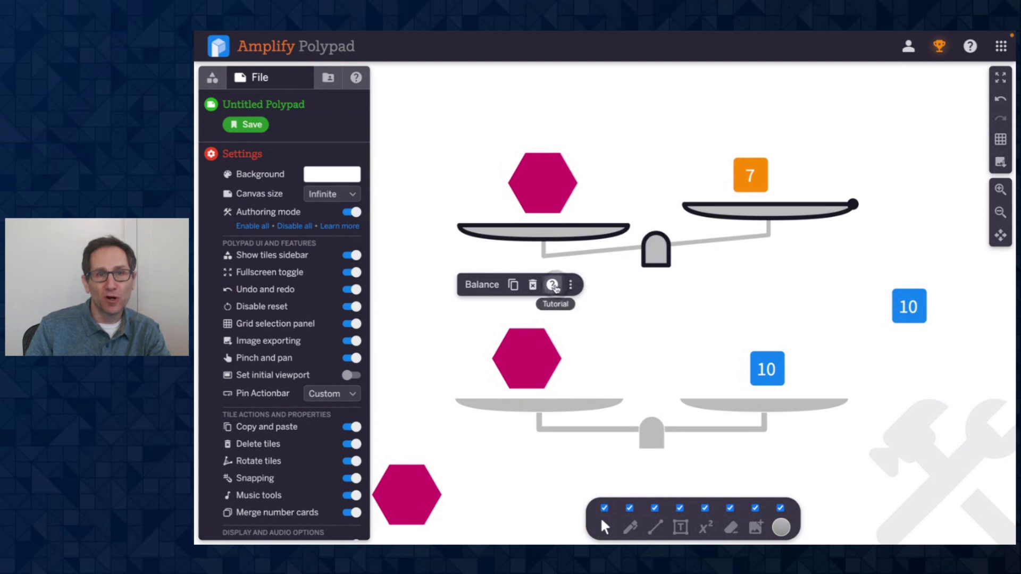
pyautogui.click(580, 301)
pyautogui.click(553, 285)
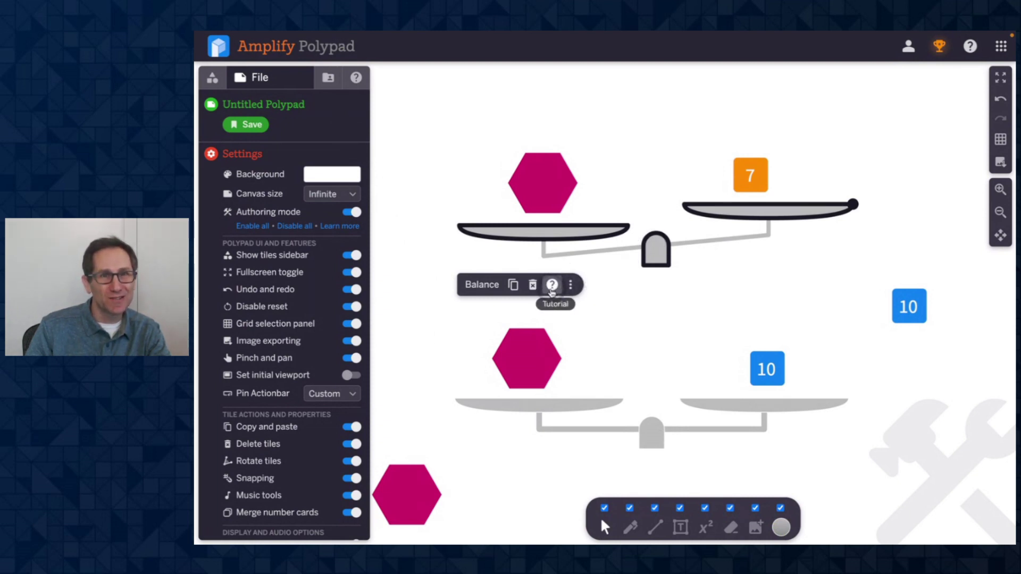
pyautogui.scroll(-1, 288, 160)
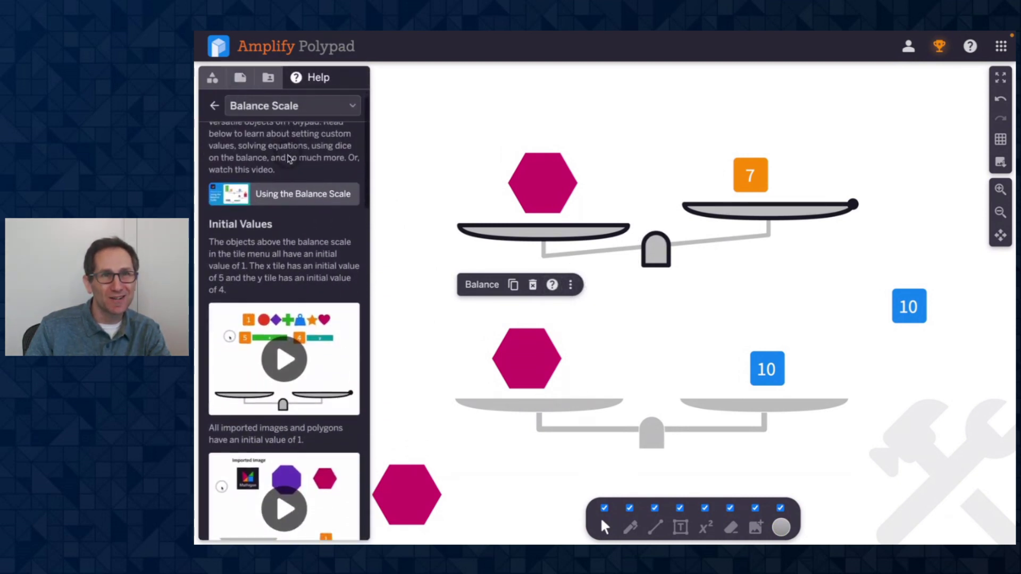
pyautogui.scroll(1, 287, 160)
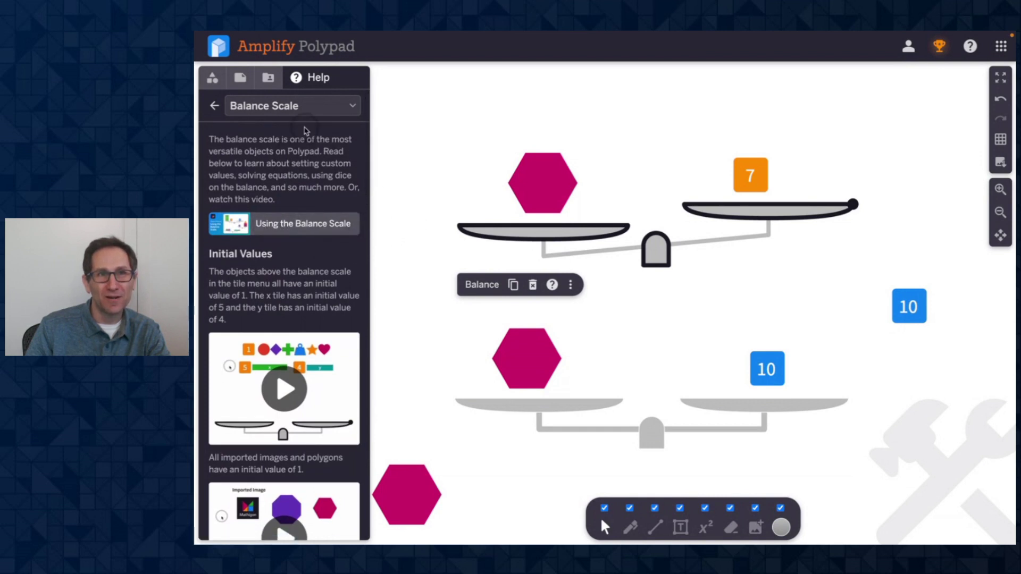
# - Switch the help panel to the What's New release notes and scroll through them
pyautogui.click(214, 108)
pyautogui.scroll(-1, 285, 194)
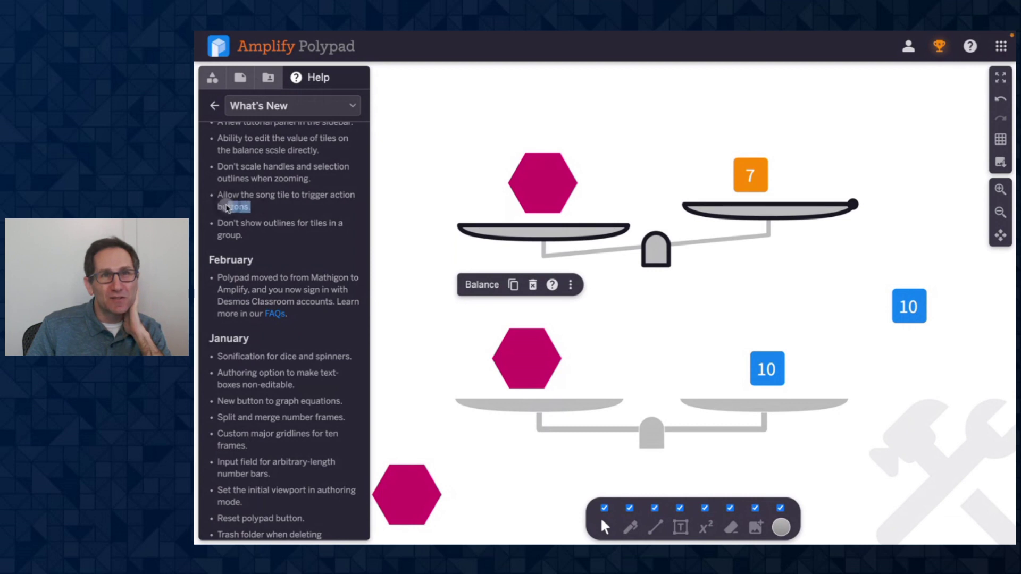
pyautogui.click(288, 209)
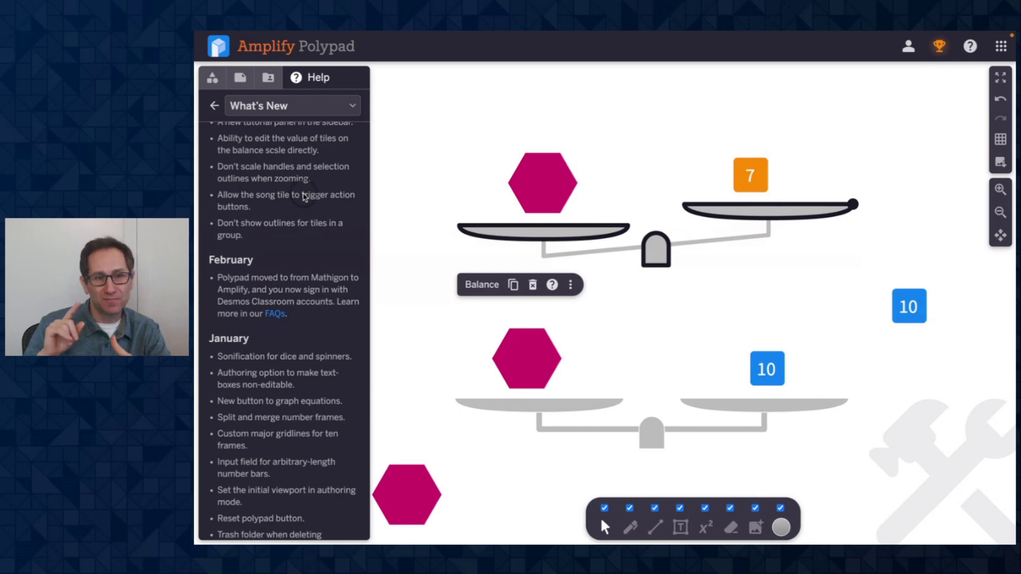
# - Pick 'Action Buttons' from the help topic list and scroll through the article
pyautogui.click(295, 106)
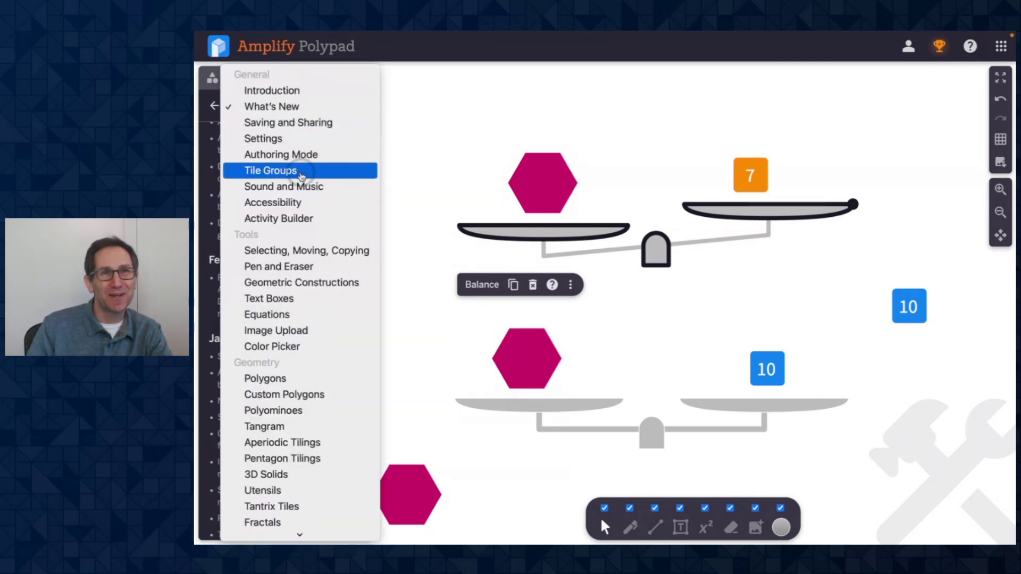
pyautogui.scroll(-10, 301, 176)
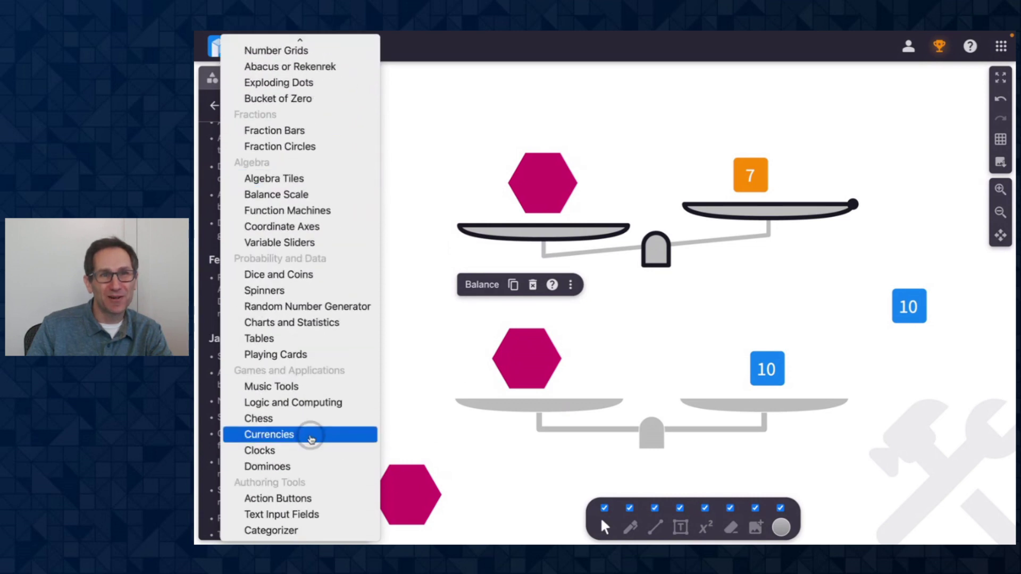
pyautogui.click(315, 498)
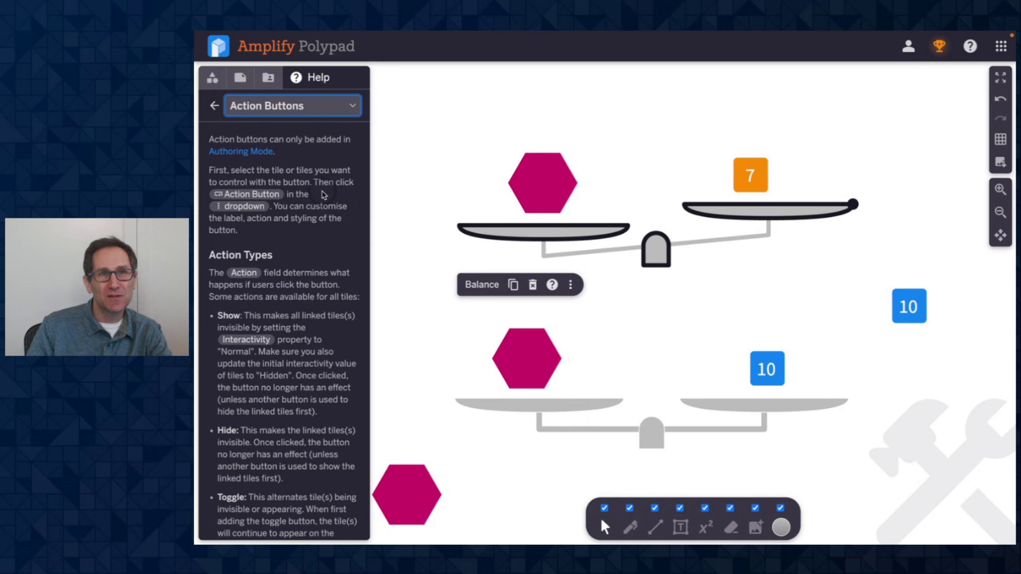
pyautogui.scroll(-5, 324, 194)
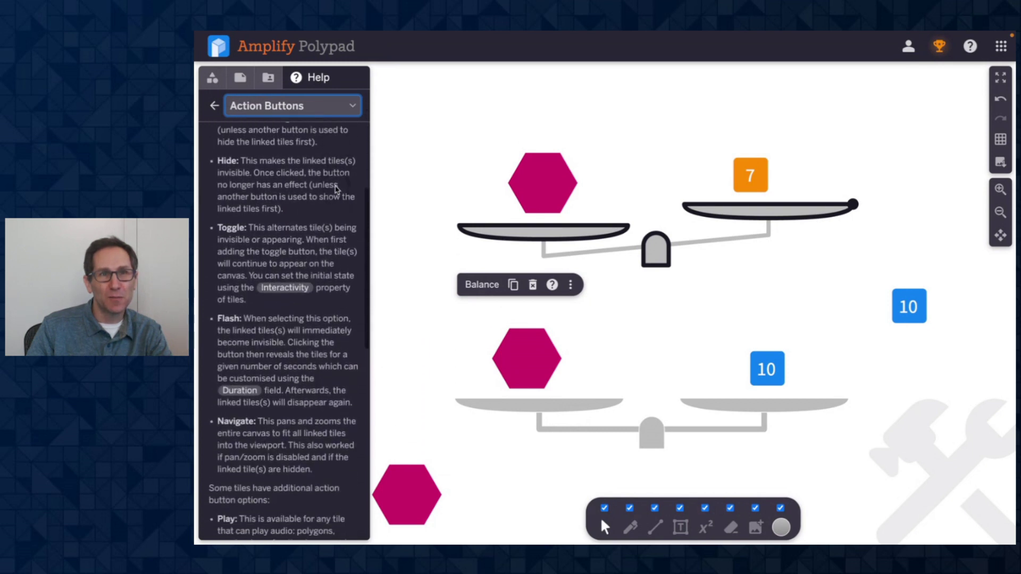
pyautogui.scroll(-3, 337, 192)
pyautogui.scroll(6, 337, 192)
# - Return to the What's New changelog and scroll back to its top
pyautogui.click(389, 187)
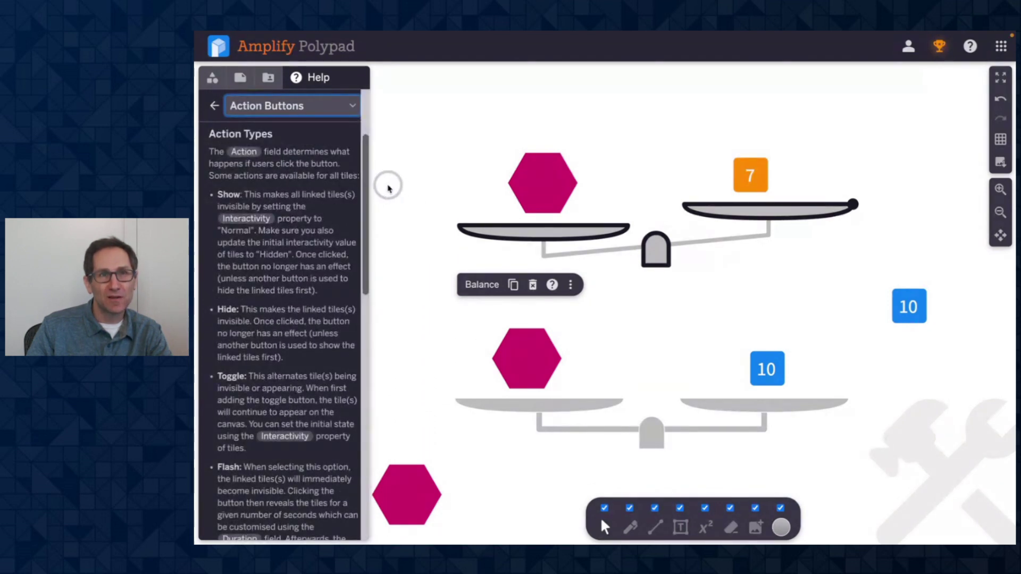
pyautogui.scroll(1, 433, 185)
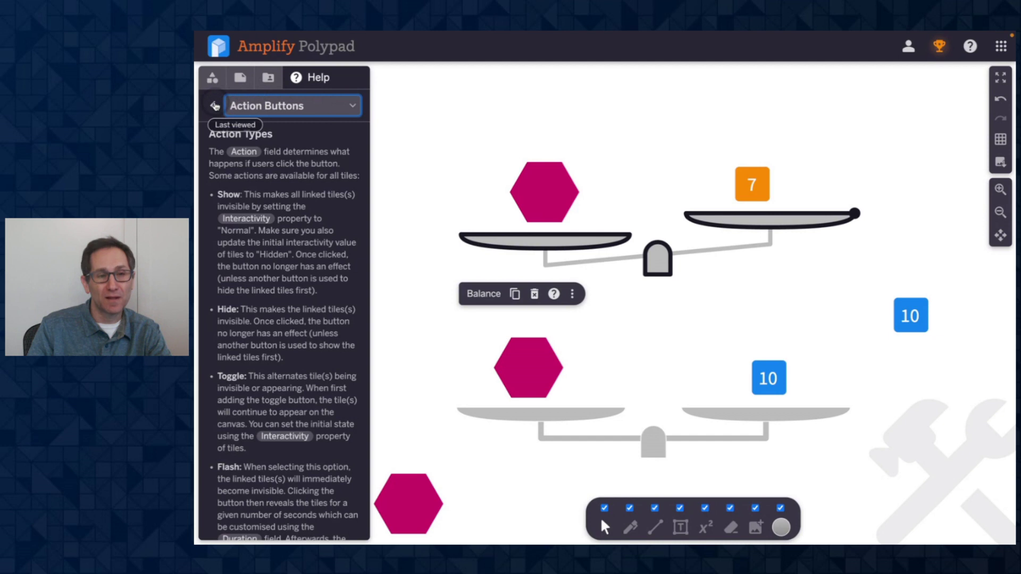
pyautogui.click(215, 105)
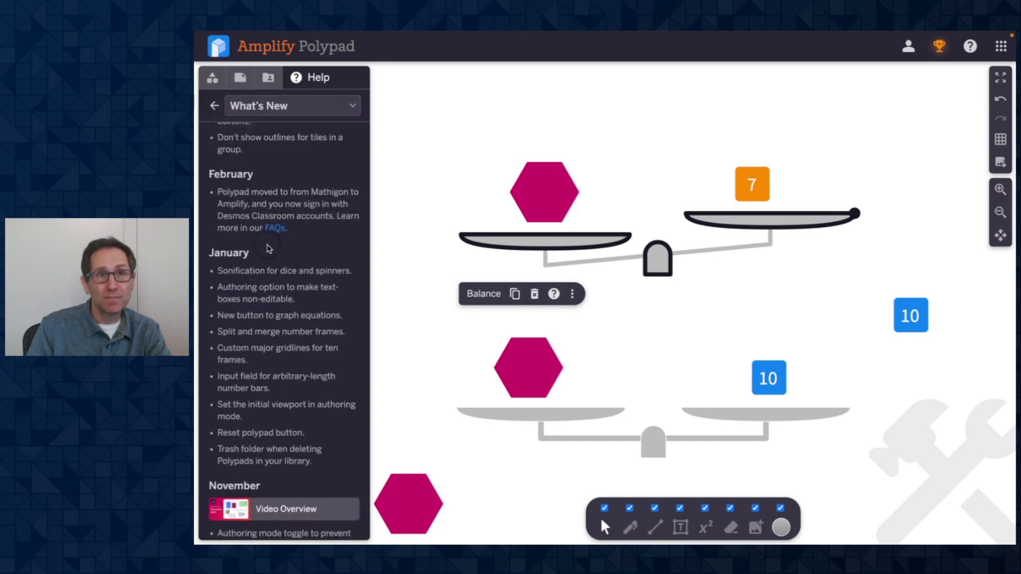
pyautogui.scroll(4, 270, 254)
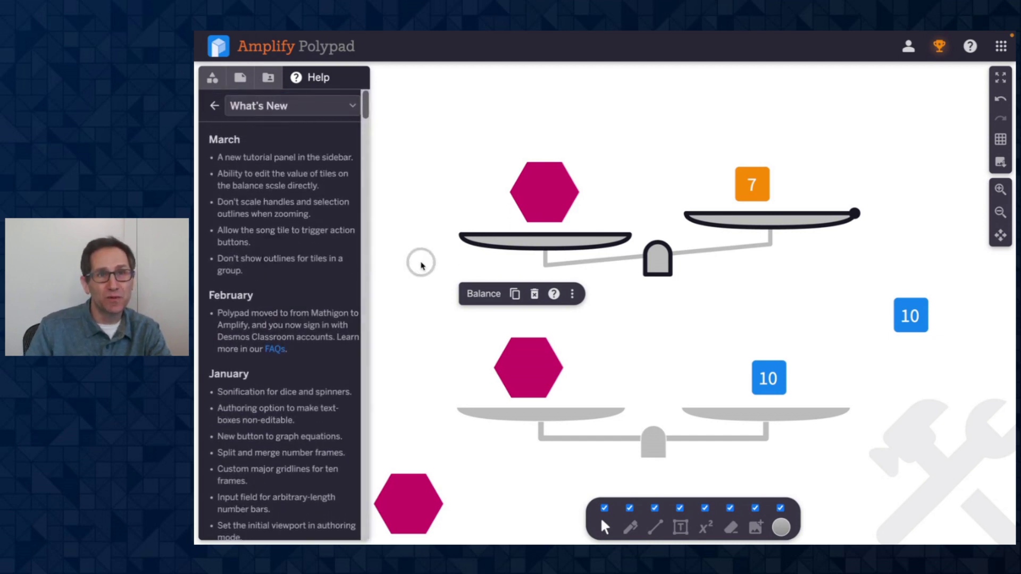
# - Move the loose hexagon below the balance and take the 10 tile off its pan
pyautogui.scroll(-5, 476, 264)
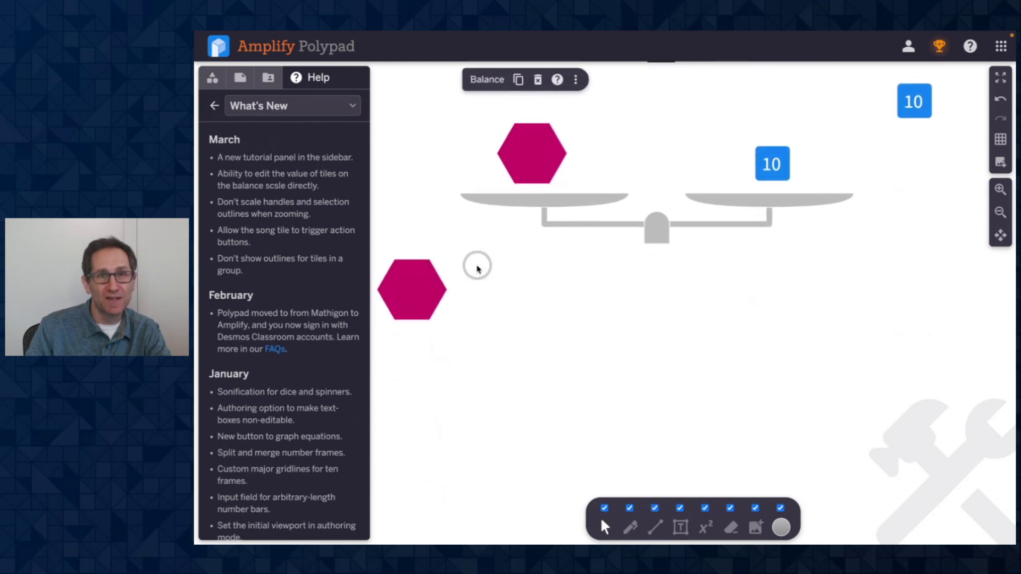
pyautogui.click(425, 271)
pyautogui.moveTo(425, 271); pyautogui.dragTo(540, 333)
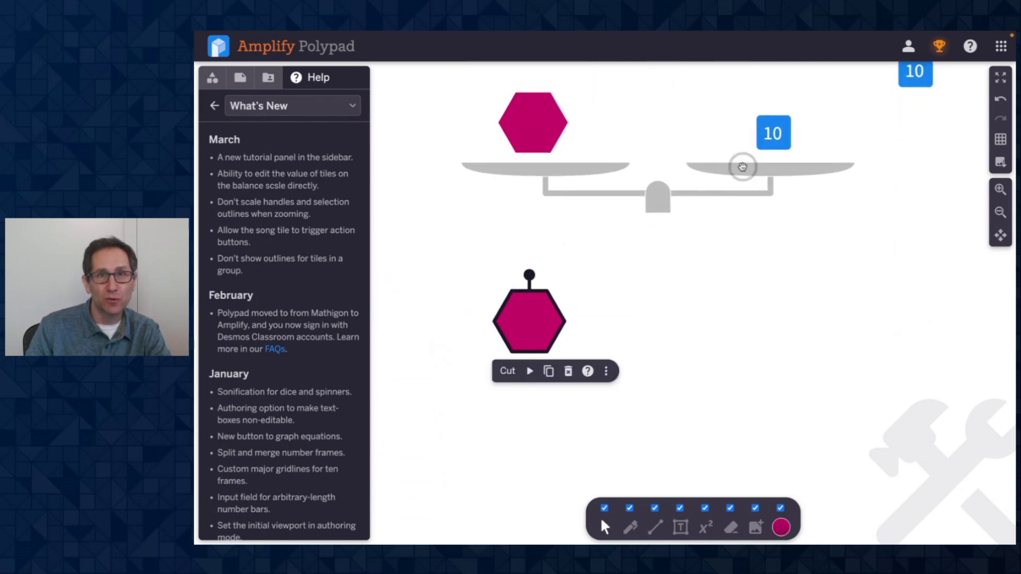
pyautogui.moveTo(771, 136); pyautogui.dragTo(623, 371)
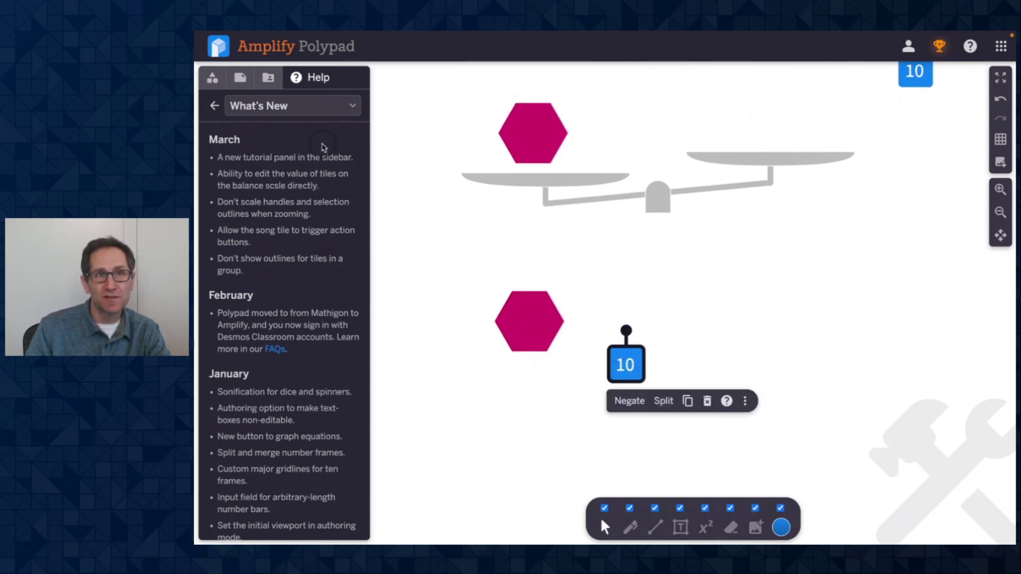
# - Add a red arrow tile and group it with the hexagon and 10 tile
pyautogui.click(213, 80)
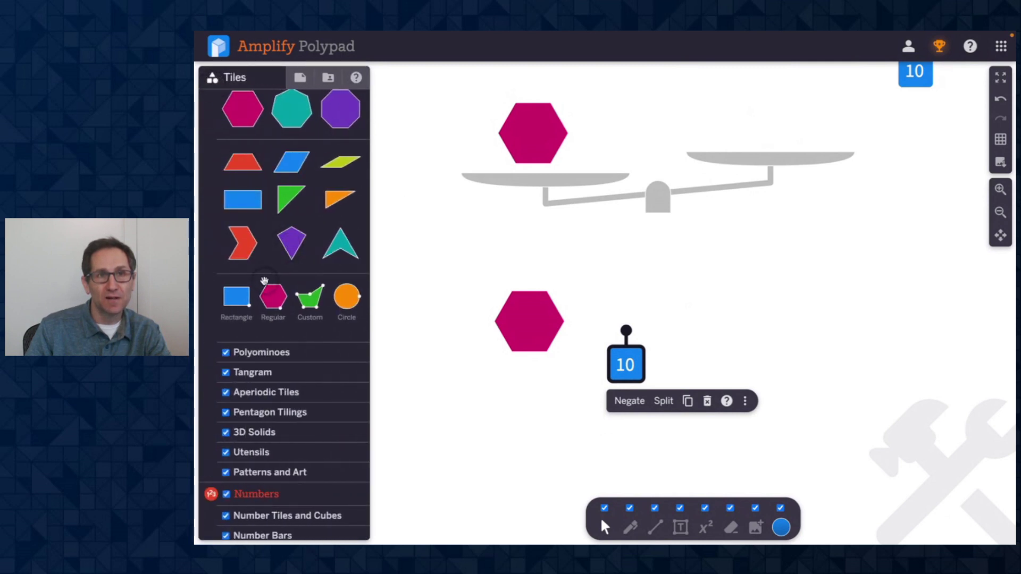
pyautogui.moveTo(248, 242); pyautogui.dragTo(735, 308)
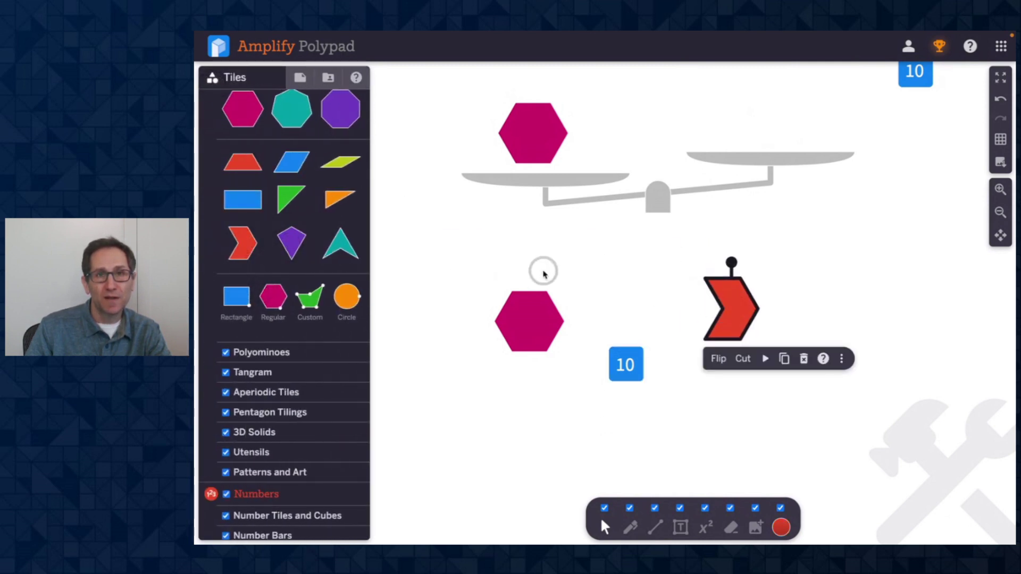
pyautogui.moveTo(449, 257); pyautogui.dragTo(792, 391)
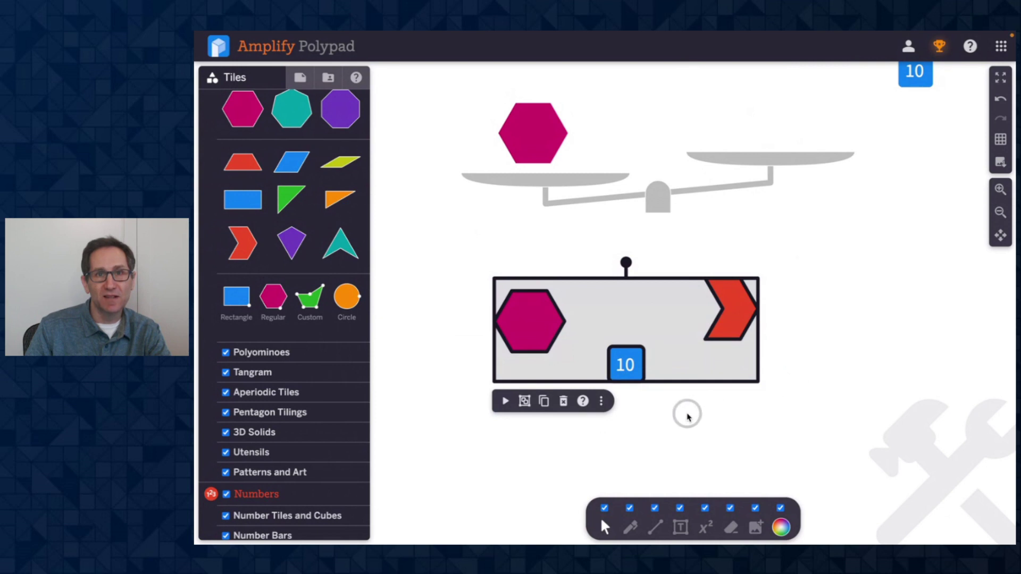
pyautogui.click(525, 402)
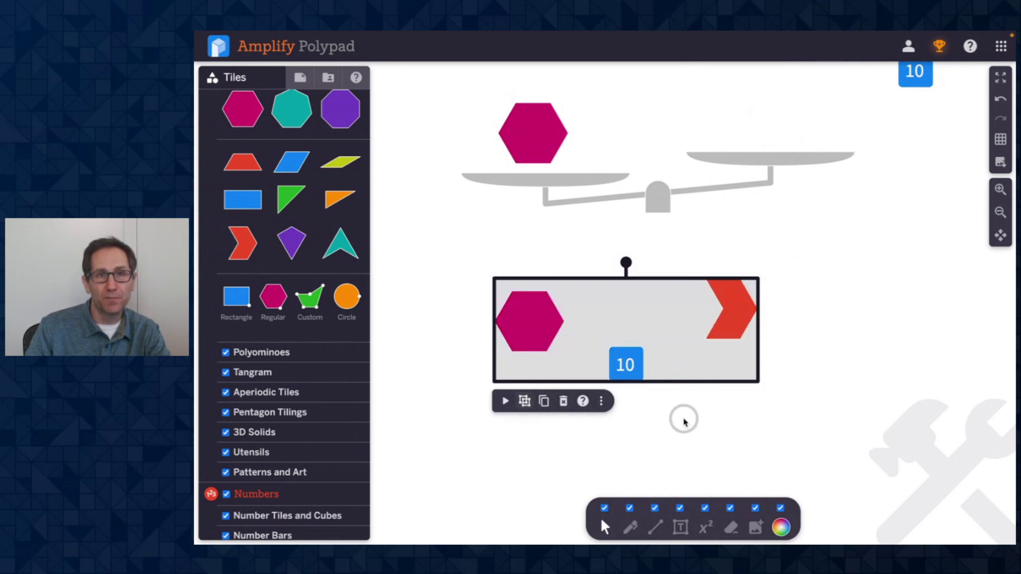
pyautogui.click(692, 417)
# - Reposition the new three-tile group on the canvas
pyautogui.moveTo(623, 362)
pyautogui.mouseDown()
pyautogui.moveTo(670, 391)
pyautogui.moveTo(637, 365)
pyautogui.mouseUp()
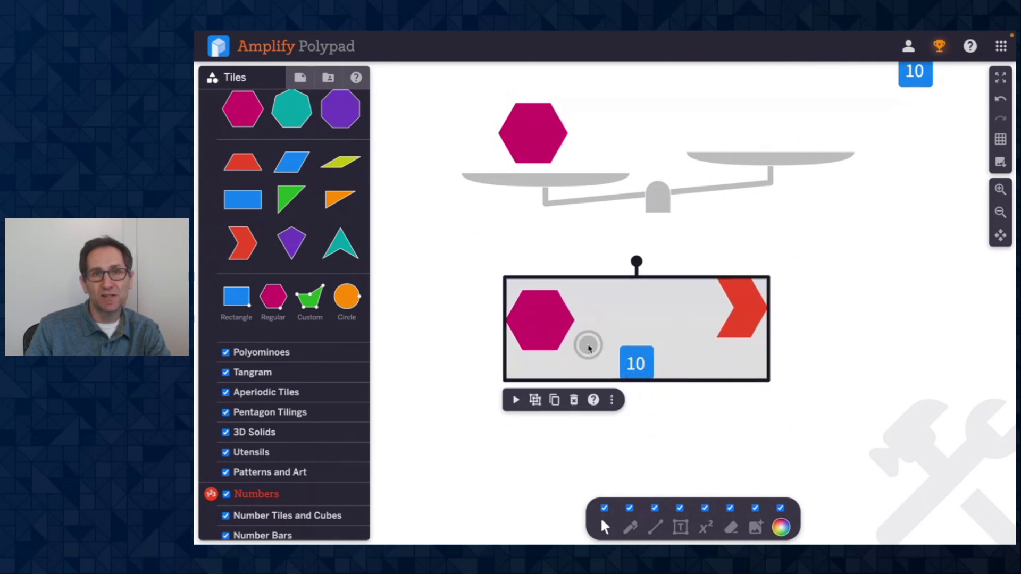
pyautogui.click(674, 444)
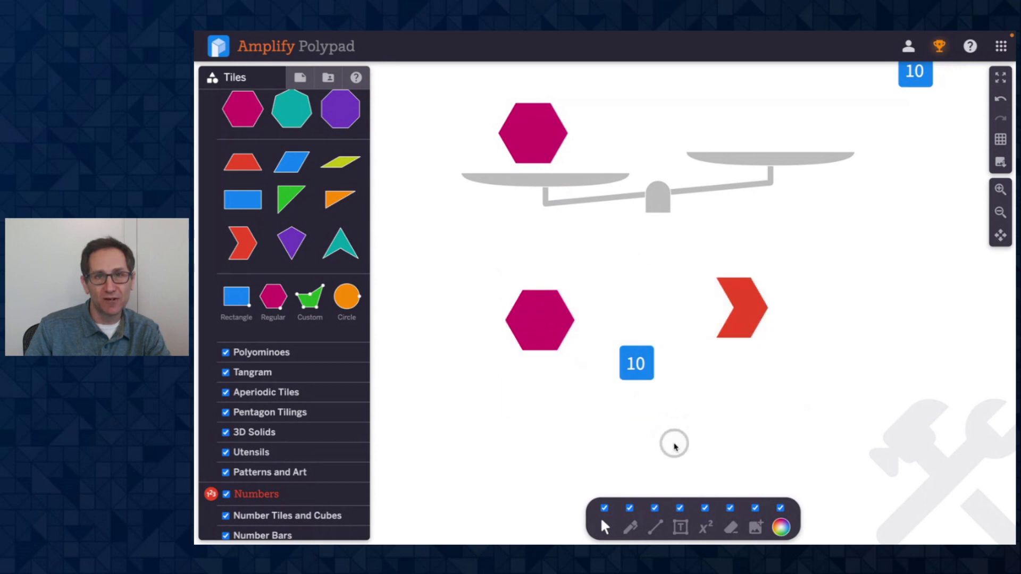
pyautogui.moveTo(638, 366); pyautogui.dragTo(626, 394)
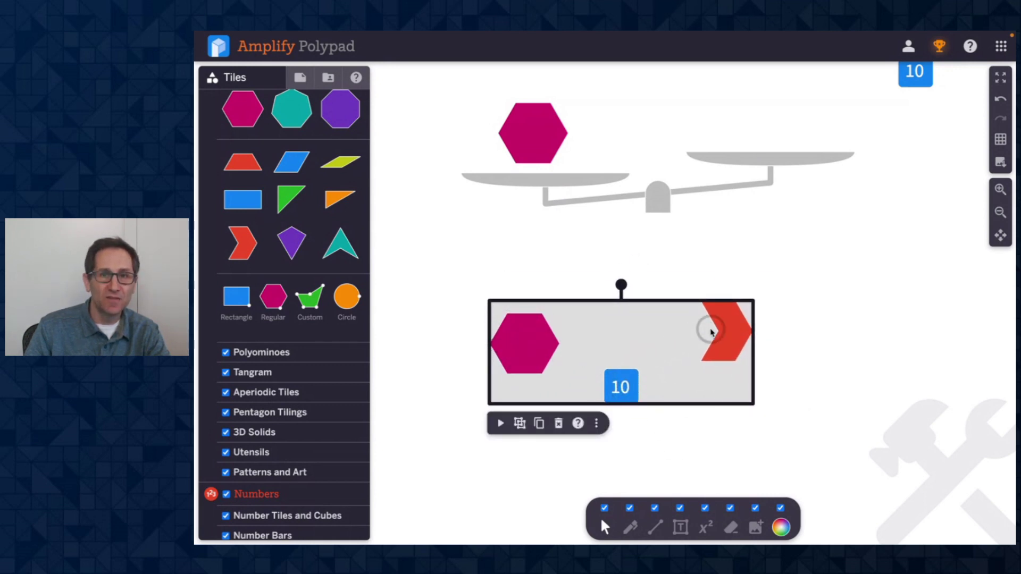
pyautogui.moveTo(554, 372); pyautogui.dragTo(534, 295)
pyautogui.click(421, 371)
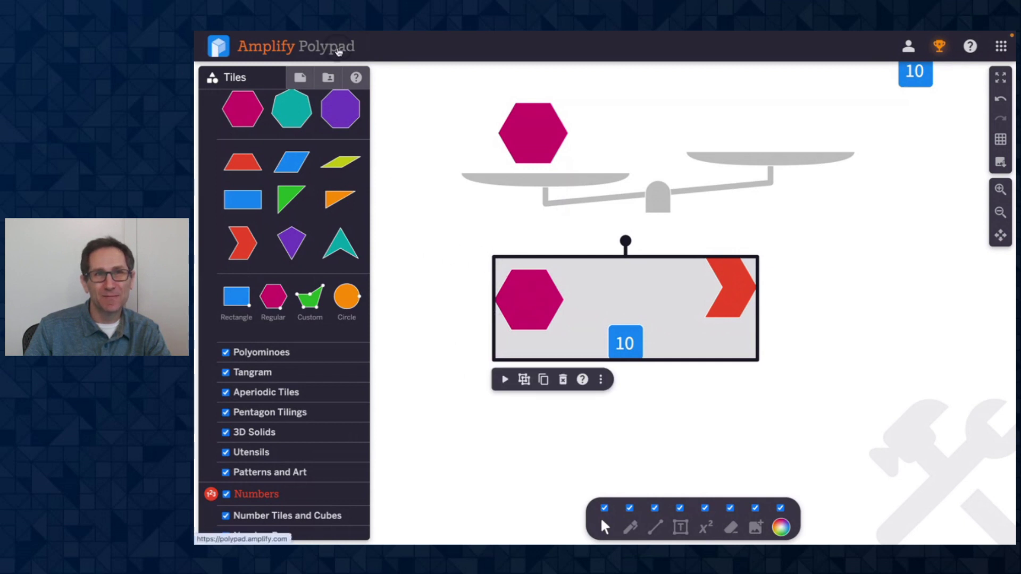
# - Switch off the File tab's Authoring mode toggle, then choose 'Introduction' from the Help topics
pyautogui.click(300, 77)
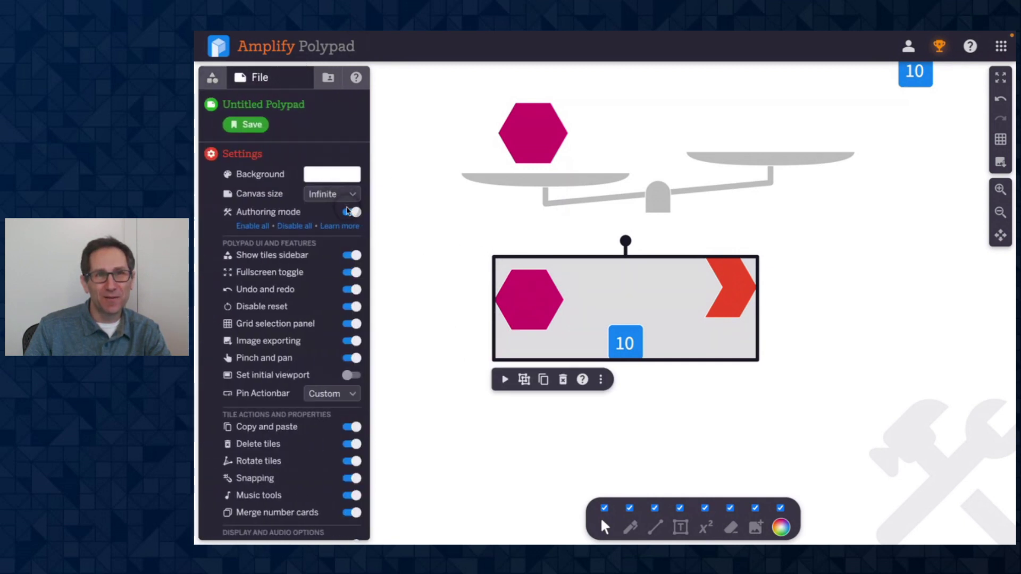
pyautogui.click(352, 212)
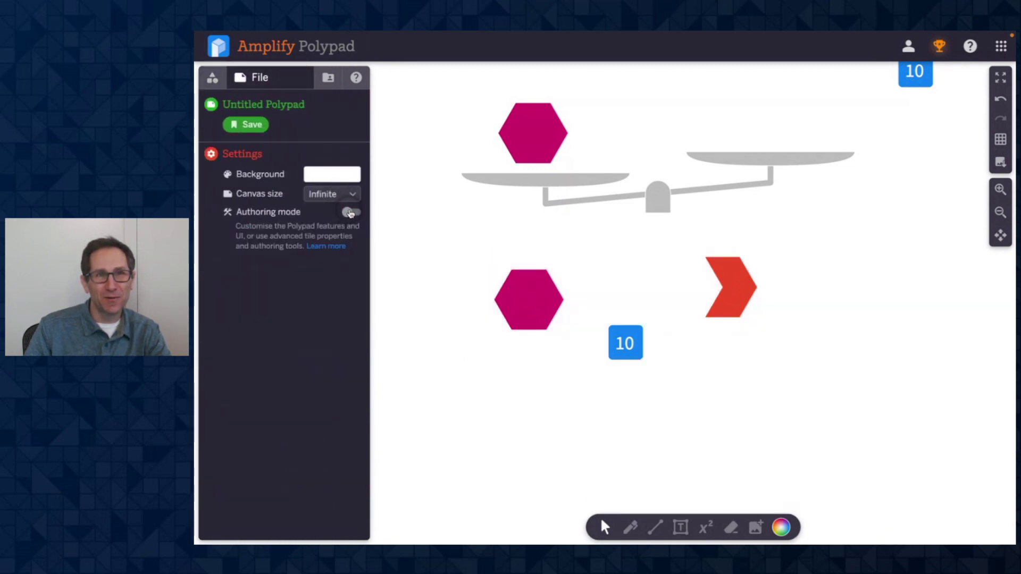
pyautogui.click(356, 77)
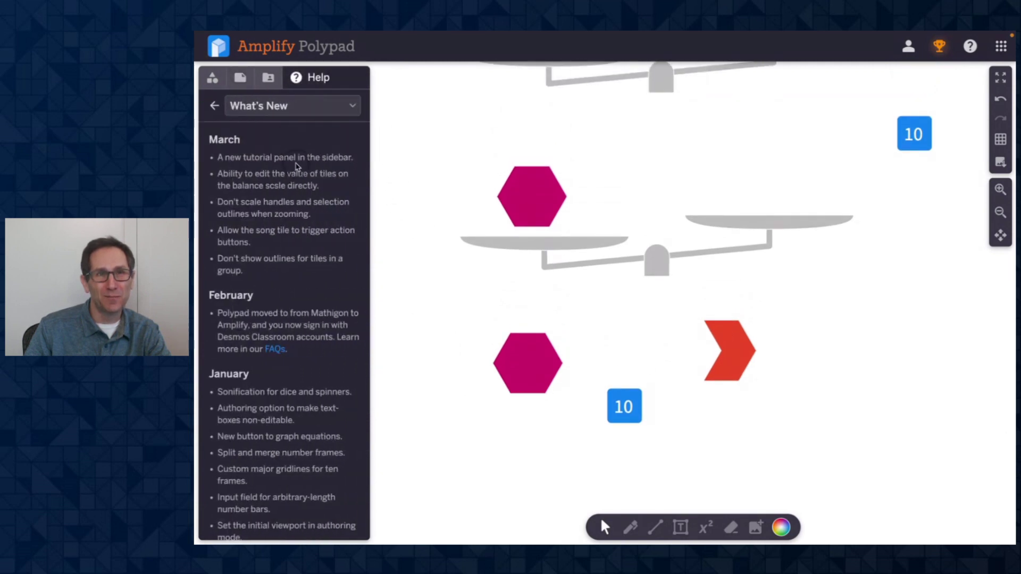
pyautogui.click(263, 107)
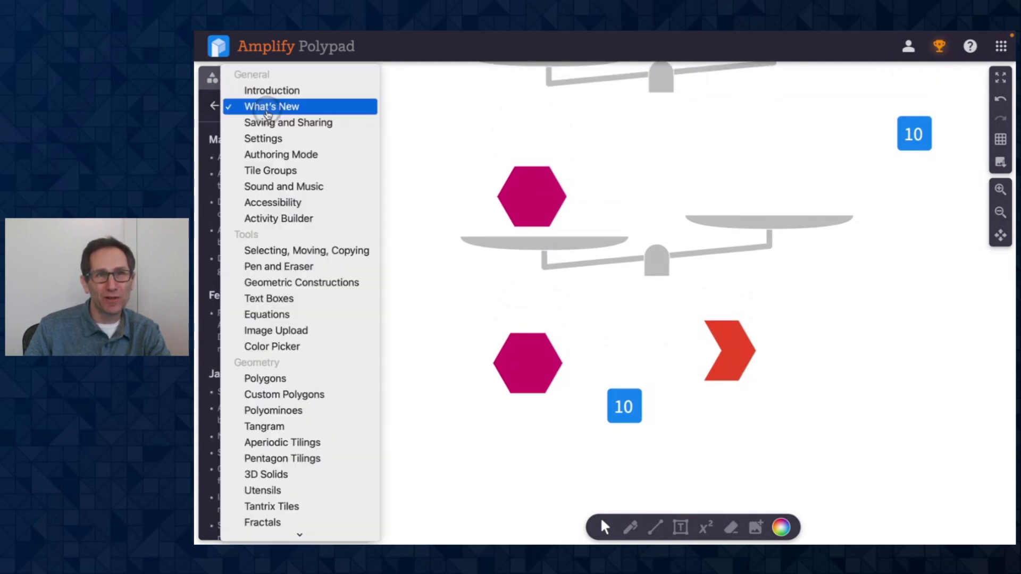
pyautogui.click(278, 91)
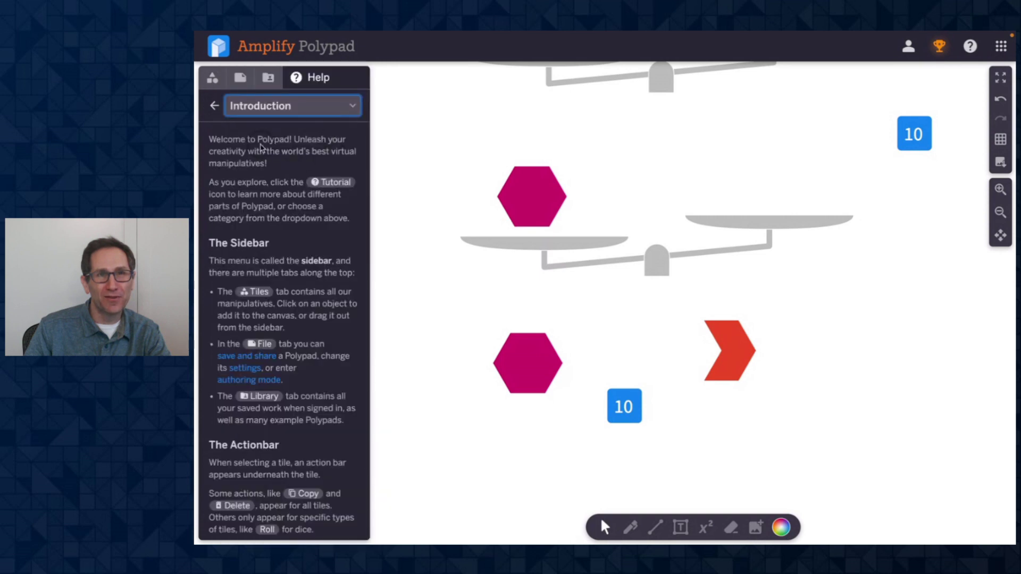